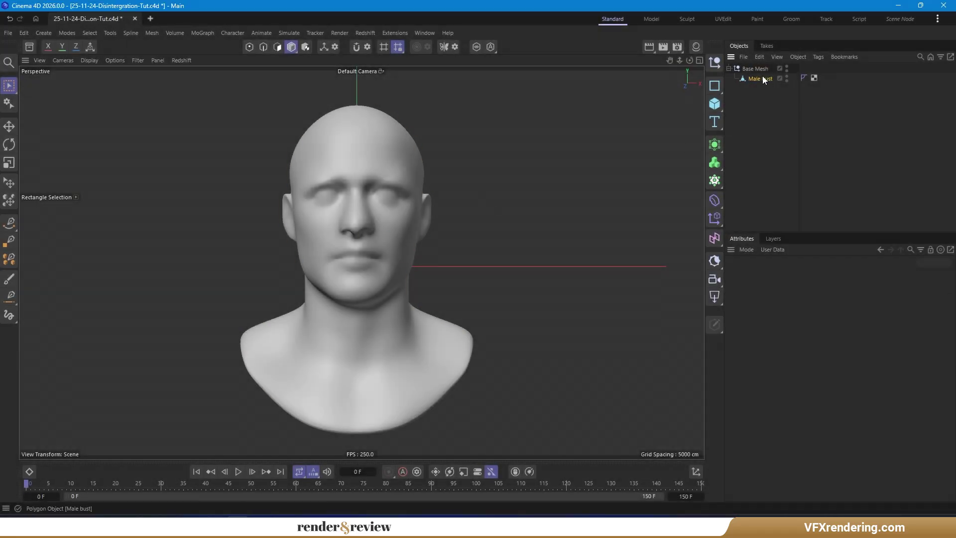
Select the Male bust object under the Base Mesh null
click(760, 78)
Check the bust's wireframe, then add a fields-driven vertex map tag to Male bust
key(n)
key(b)
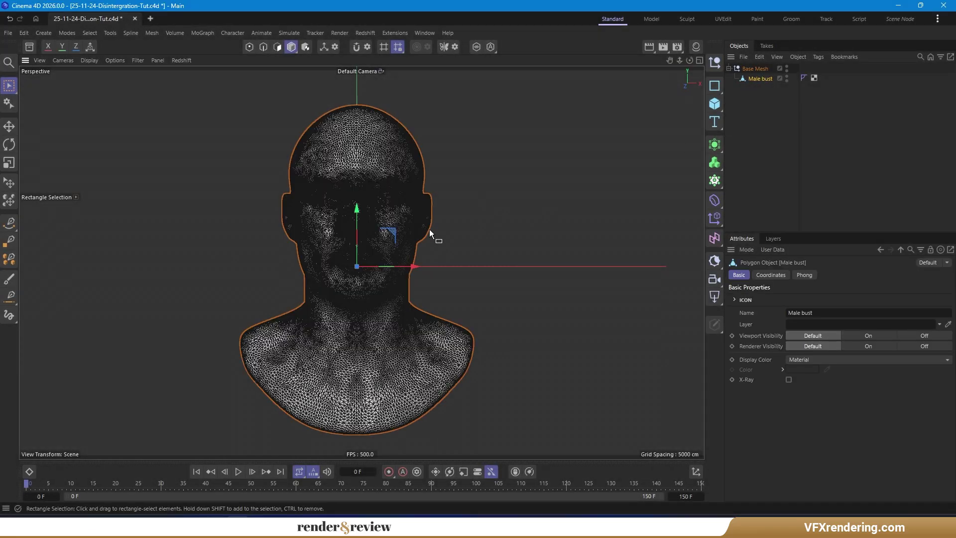
mouse_move(429, 229)
alt+mouse_down()
mouse_move(339, 220)
mouse_move(376, 232)
alt+mouse_up()
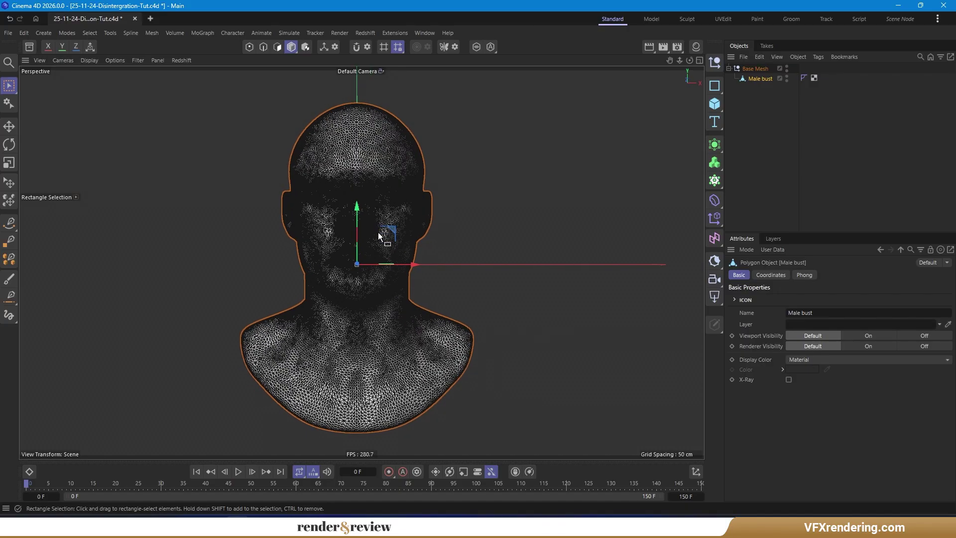
key(n)
key(a)
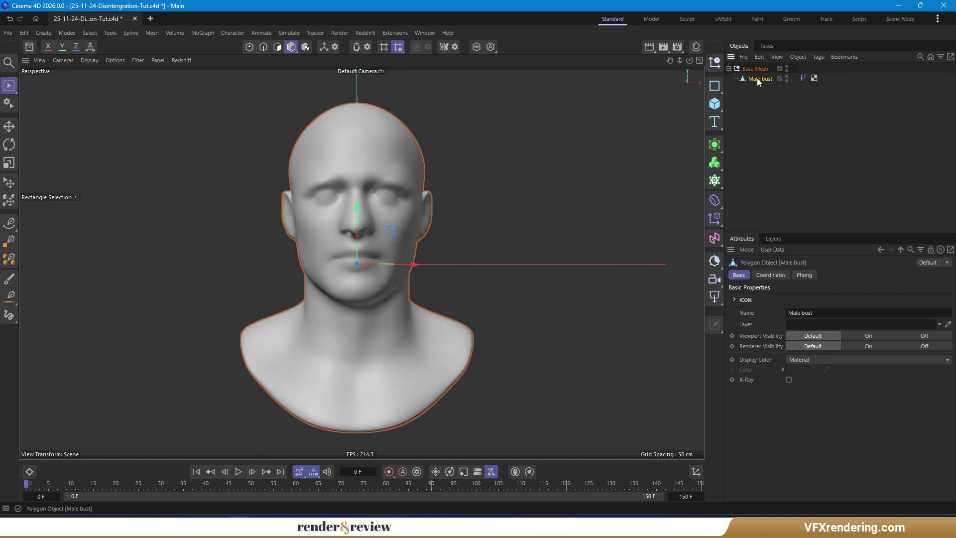
right_click(757, 78)
click(718, 253)
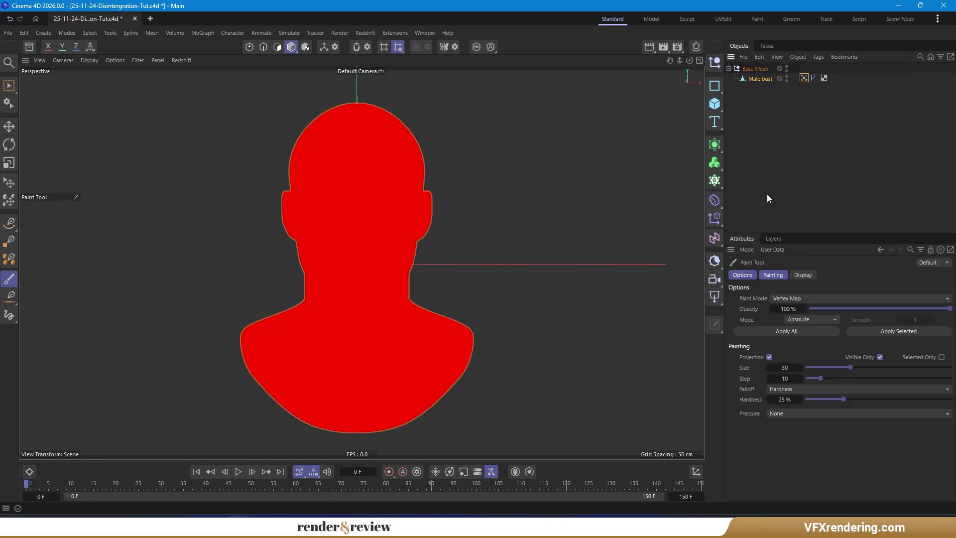
click(803, 78)
text(Vertex Map Base)
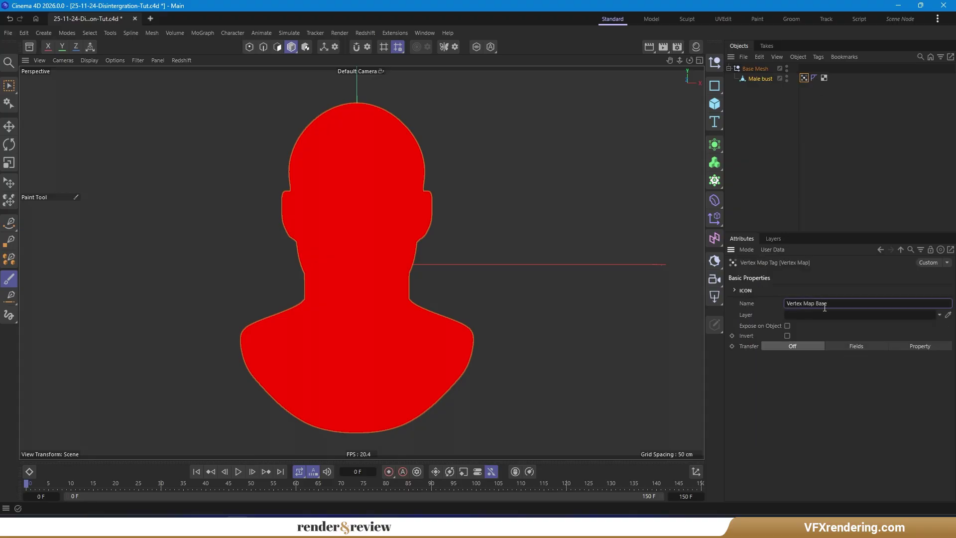
click(856, 346)
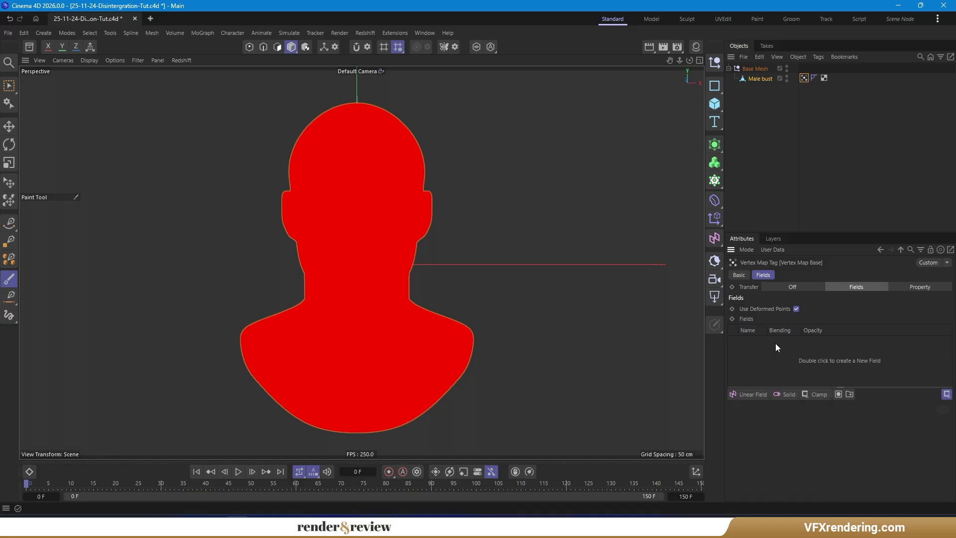
Create a null named Fields and add a Group Field
click(716, 64)
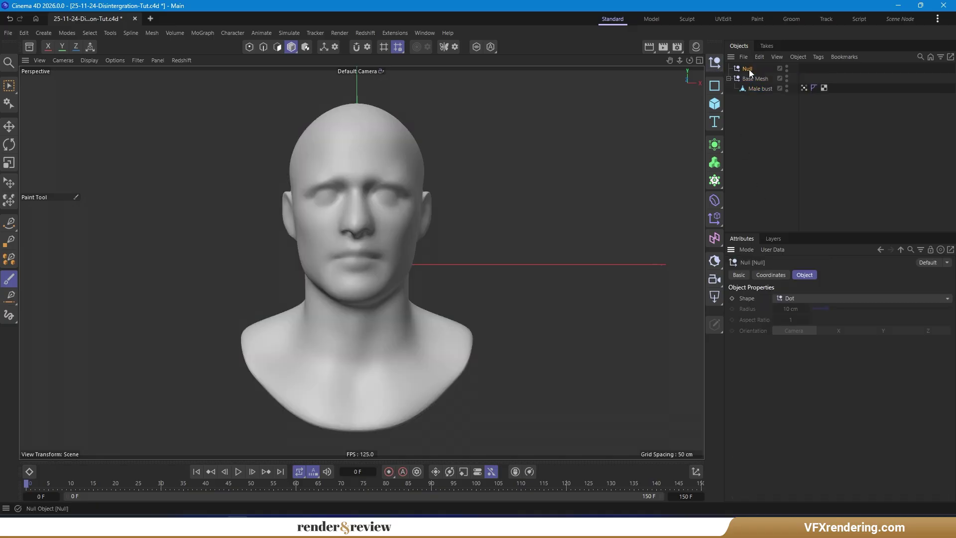
double_click(748, 69)
text(Fields)
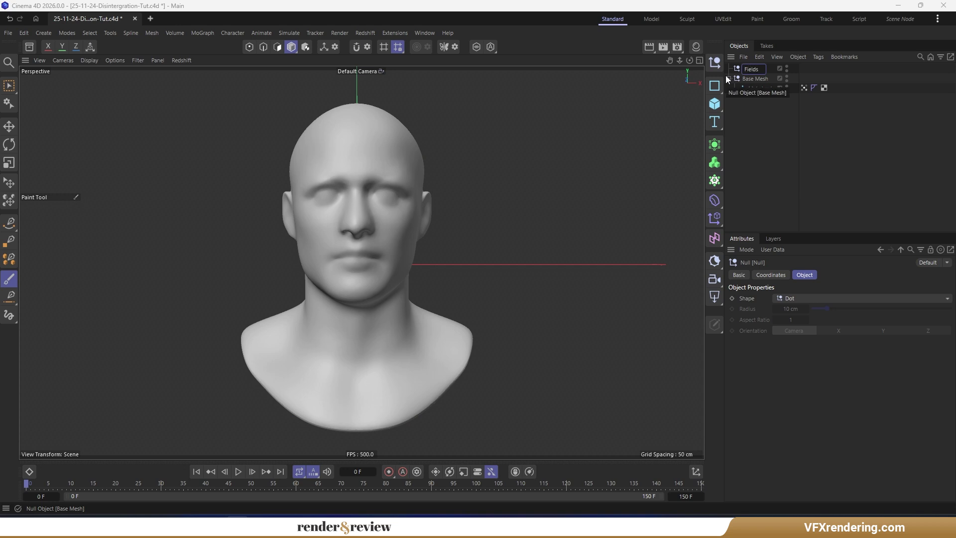
key(Return)
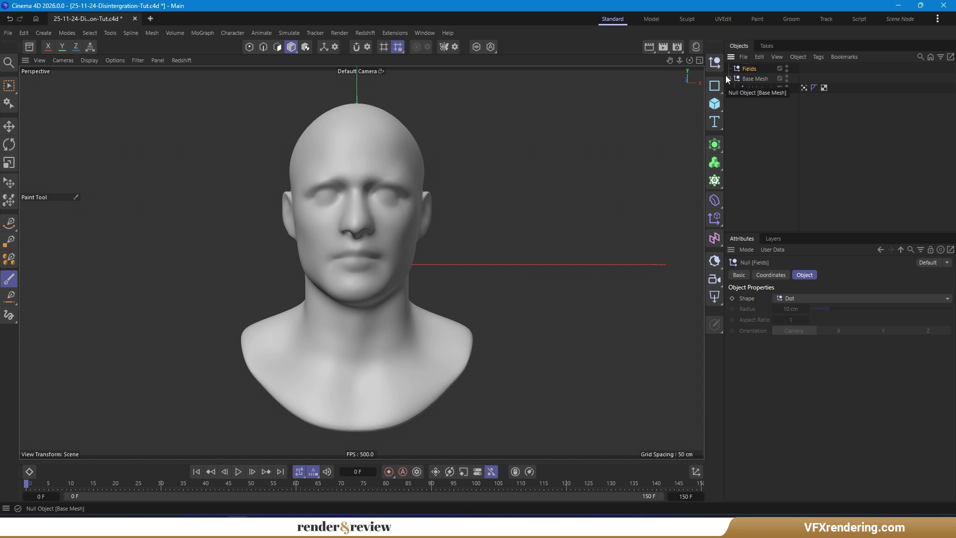
click(718, 241)
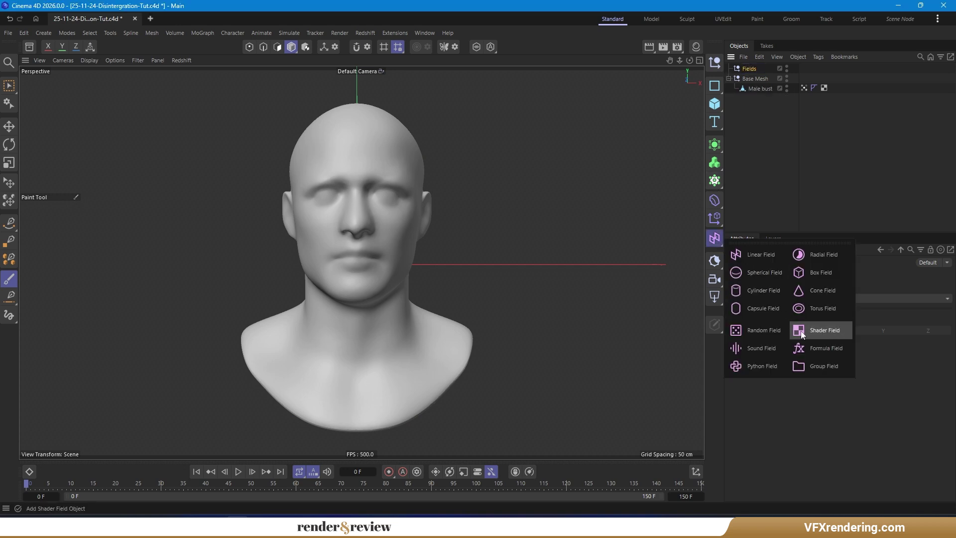
click(820, 330)
Nest 'Group Field vertex' under Fields and add it to the vertex map's field list
drag(752, 68, 752, 78)
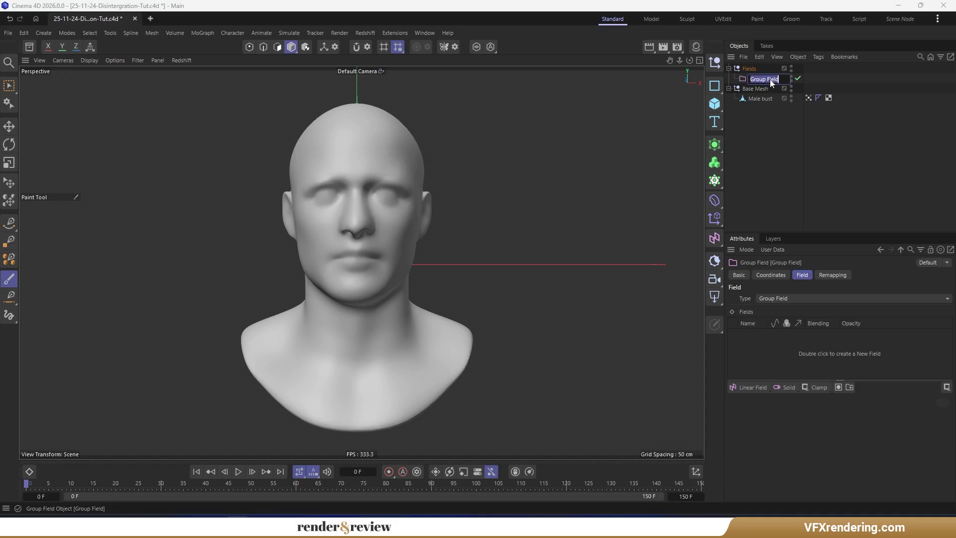
double_click(769, 79)
text(vertex)
key(Return)
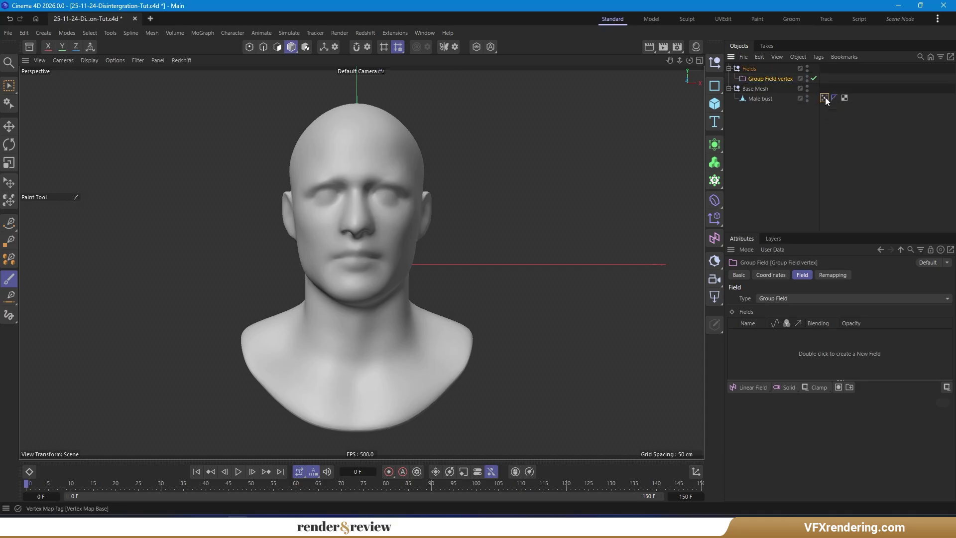
click(825, 97)
drag(753, 345, 764, 342)
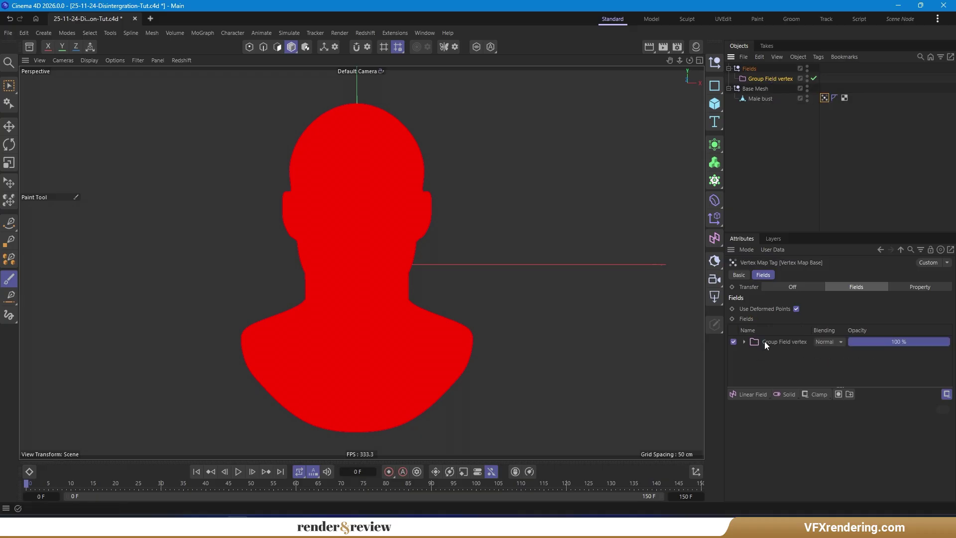
Add a 20 cm Spherical Field inside Group Field vertex
click(772, 80)
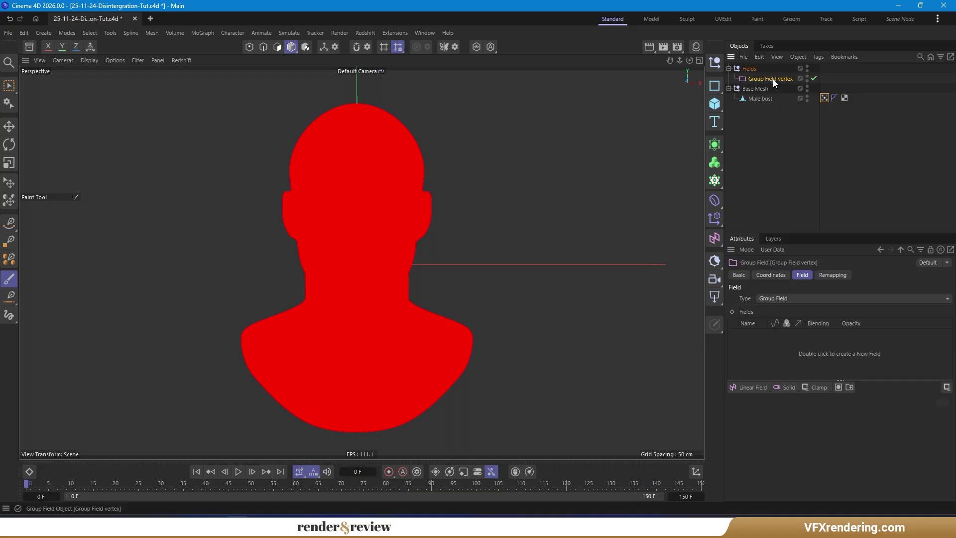
click(746, 389)
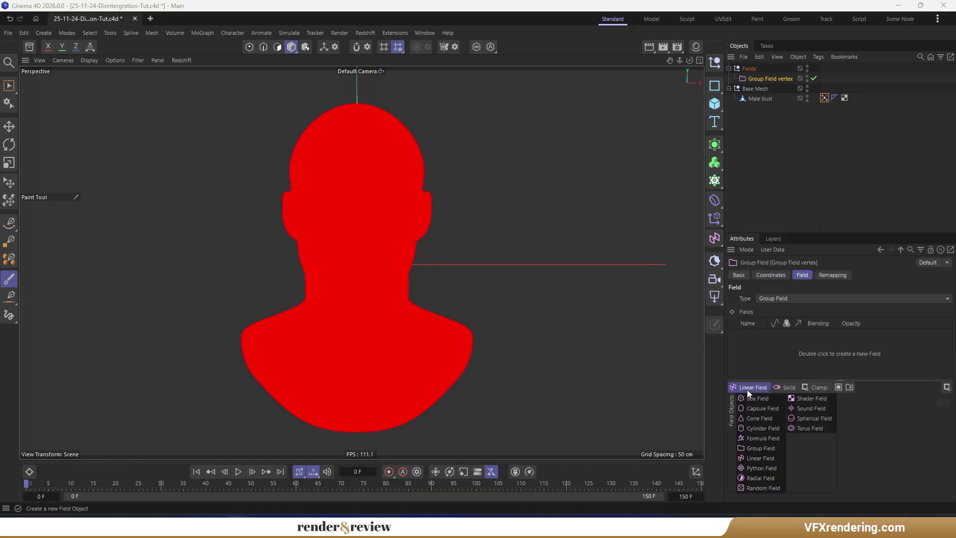
click(809, 417)
click(773, 415)
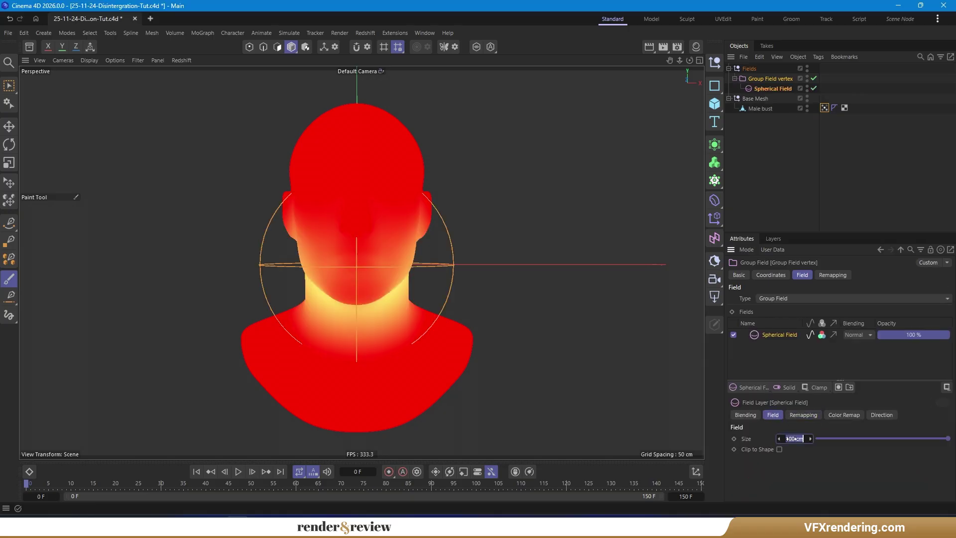
text(20)
key(Return)
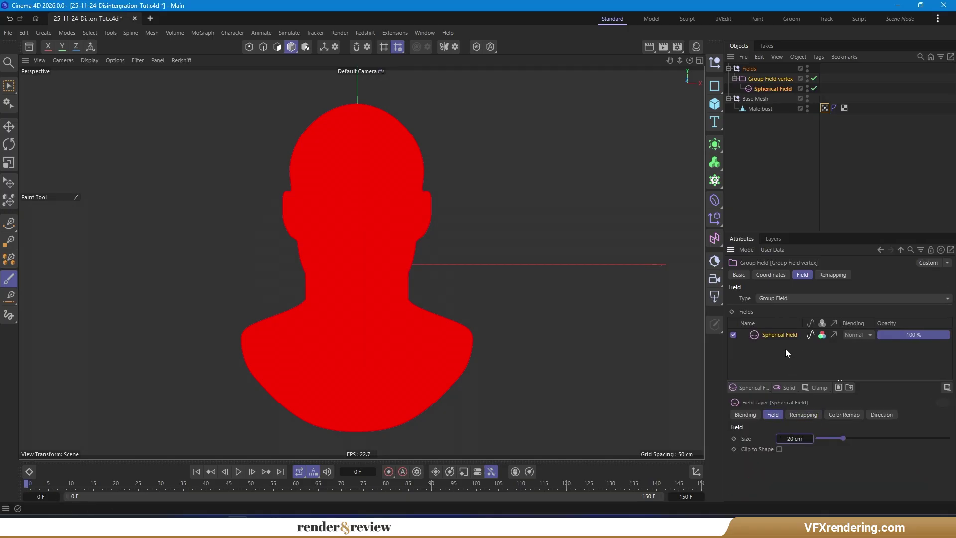
Position the spherical field at the top of the head (P.X 60 cm, P.Y 135 cm)
click(761, 90)
click(780, 275)
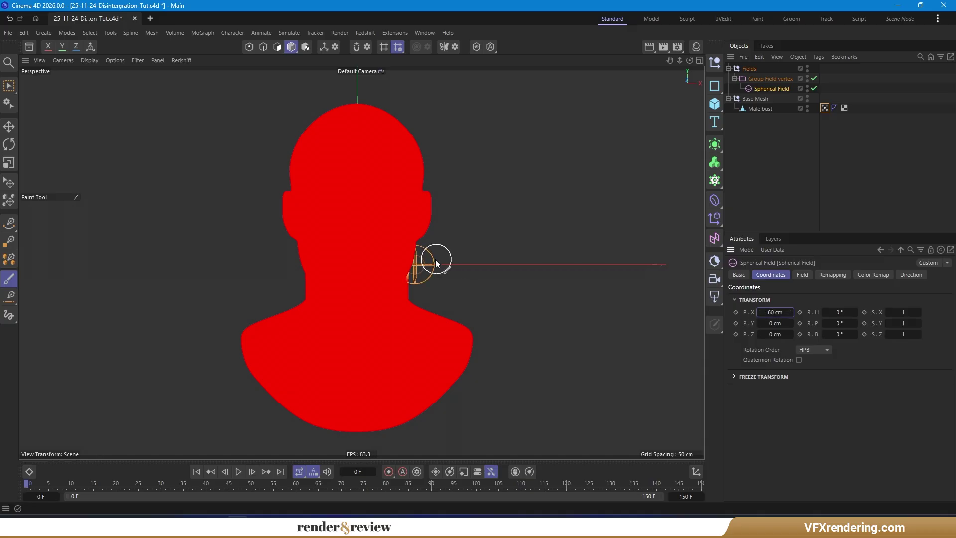
key(0)
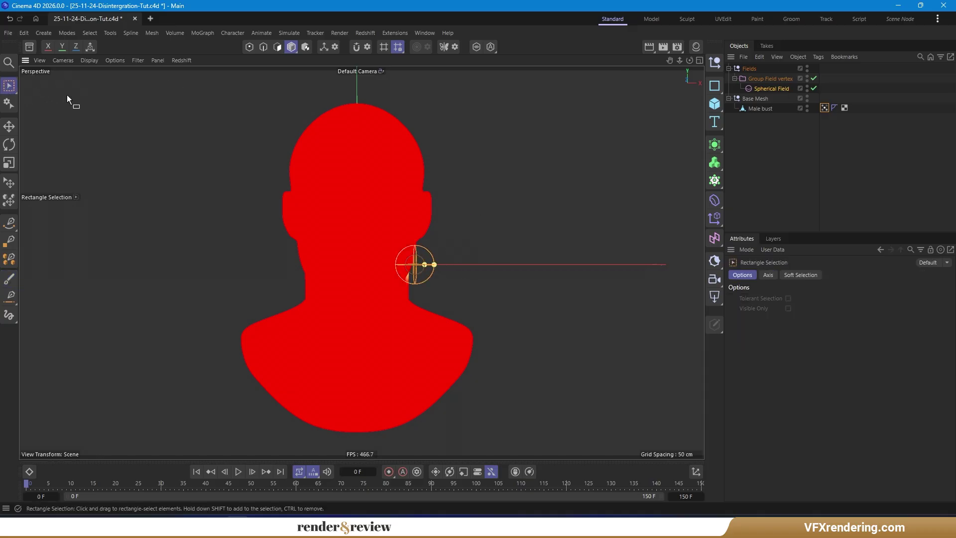
click(760, 88)
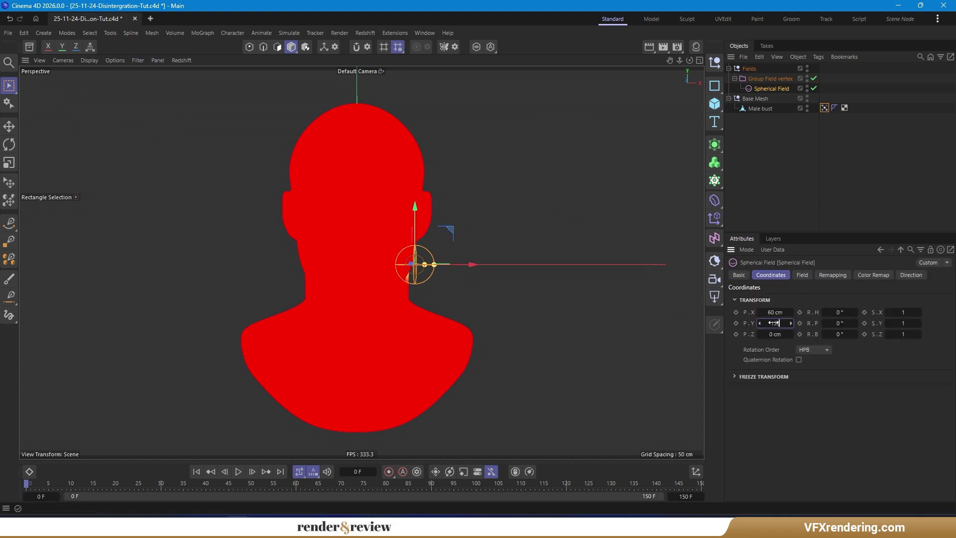
drag(774, 322, 796, 323)
mouse_move(249, 149)
alt+mouse_down()
mouse_move(310, 151)
mouse_move(348, 175)
alt+mouse_up()
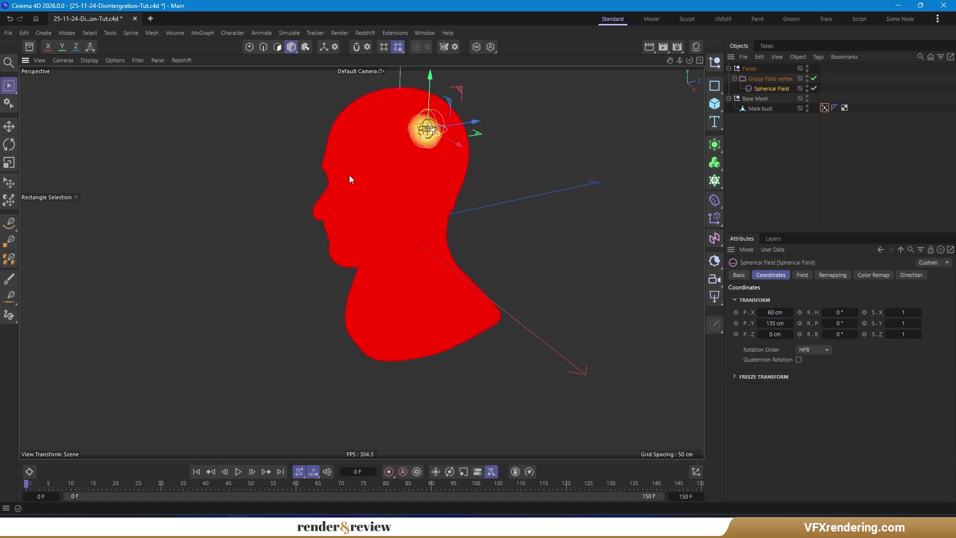
scroll(368, 132, up, 3)
scroll(422, 130, up, 3)
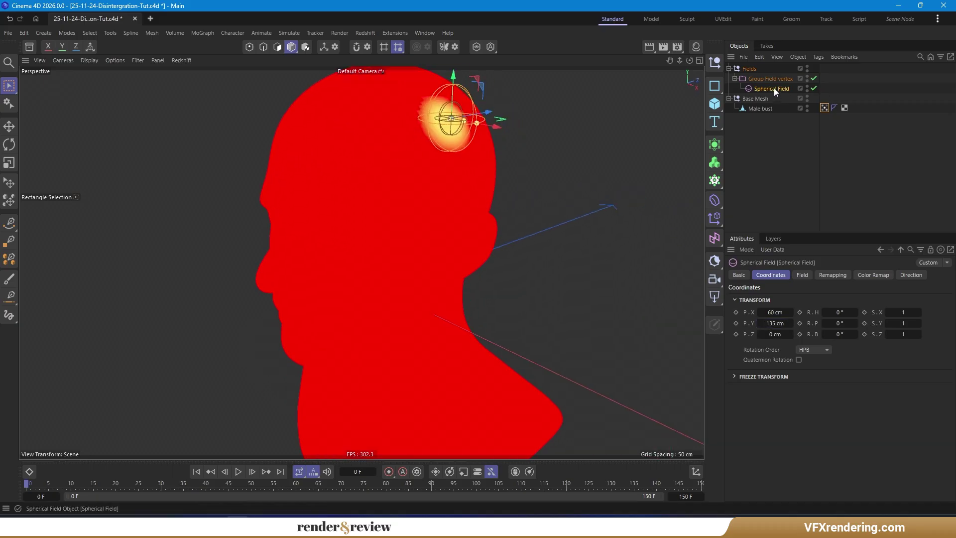
Set the spherical field's blending to Max in the group's layer list
click(788, 79)
click(802, 275)
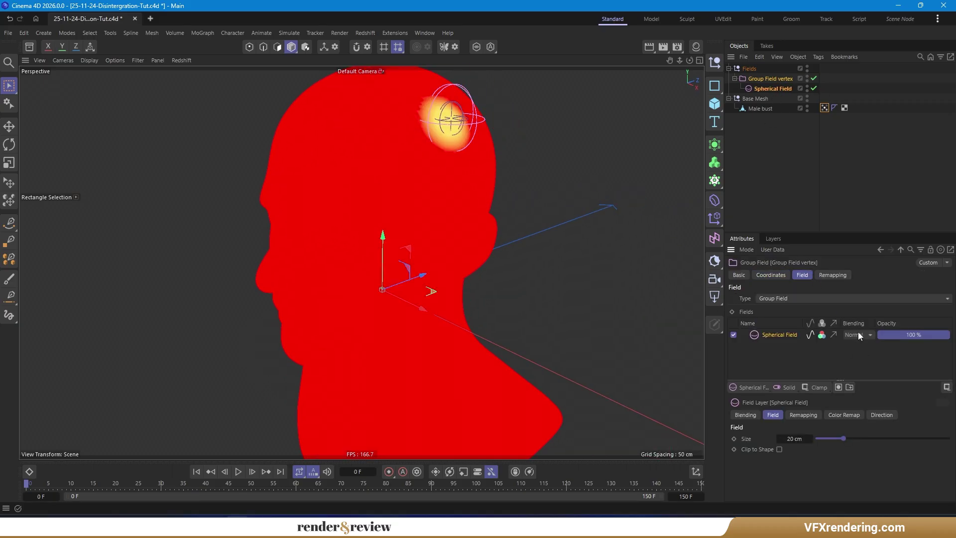
click(858, 334)
click(864, 430)
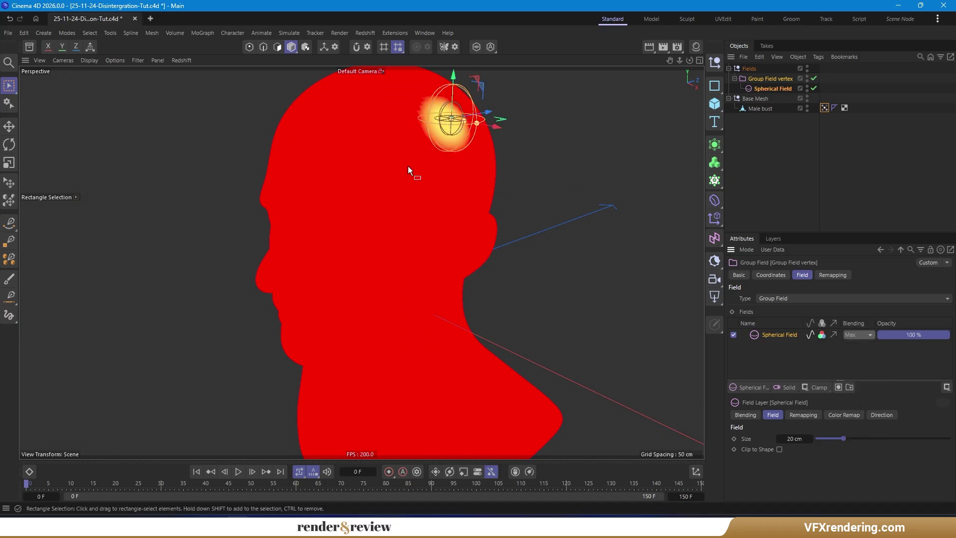
alt+drag(408, 165, 471, 161)
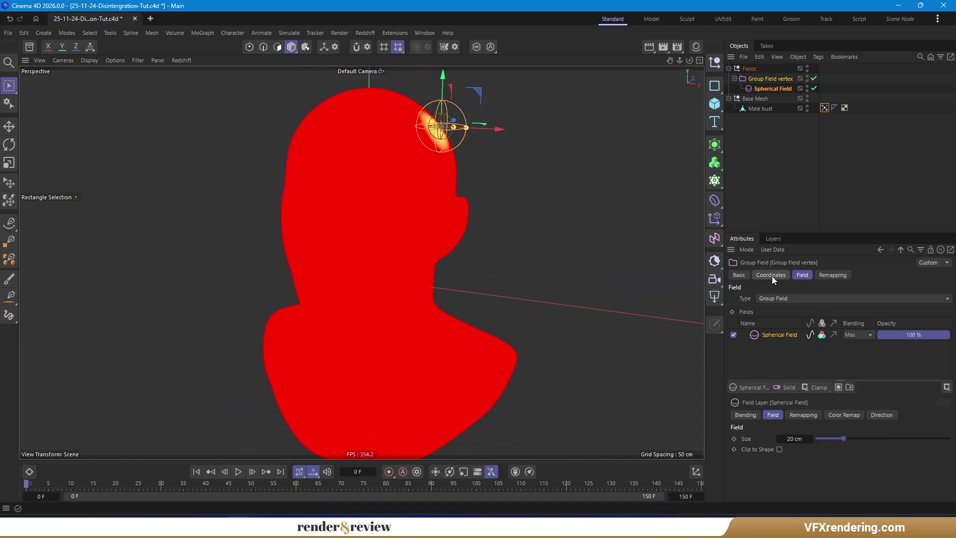
click(818, 387)
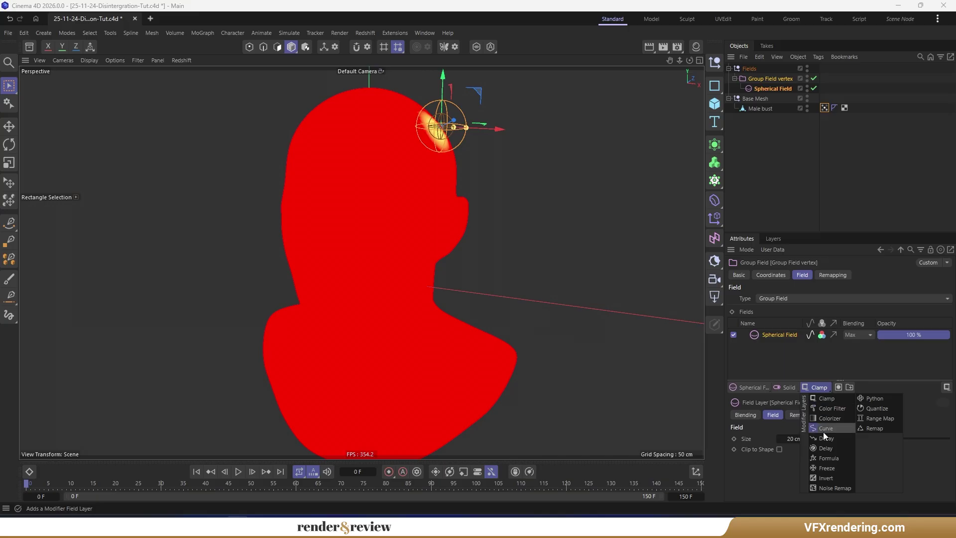
Add a Freeze layer growing with 7 cm radius at 35% strength, and rewind to frame 0
click(831, 465)
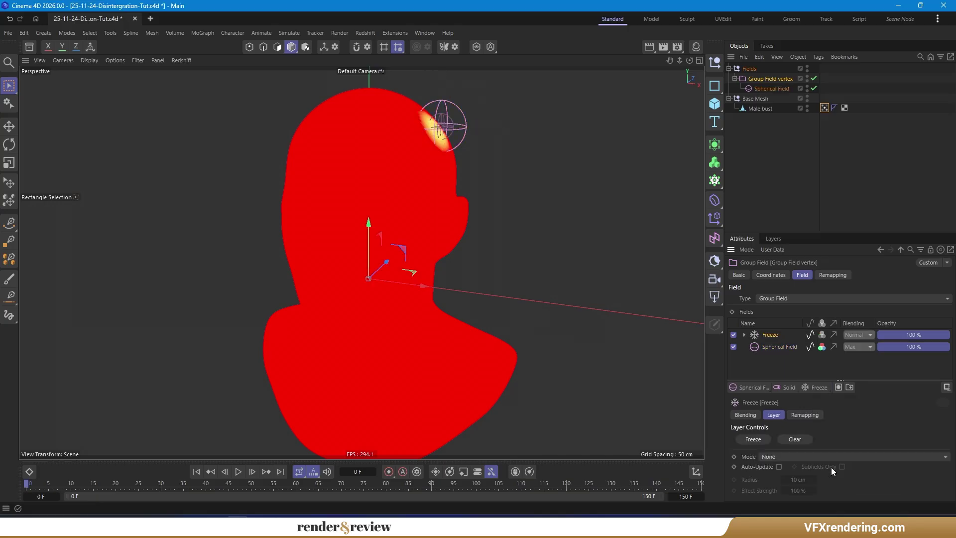
click(790, 455)
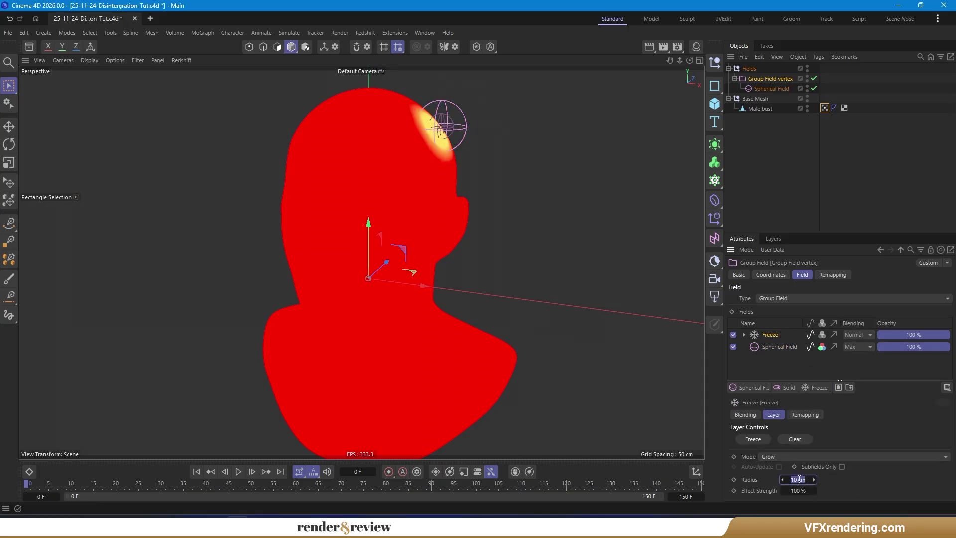
click(801, 476)
text(17)
key(Tab)
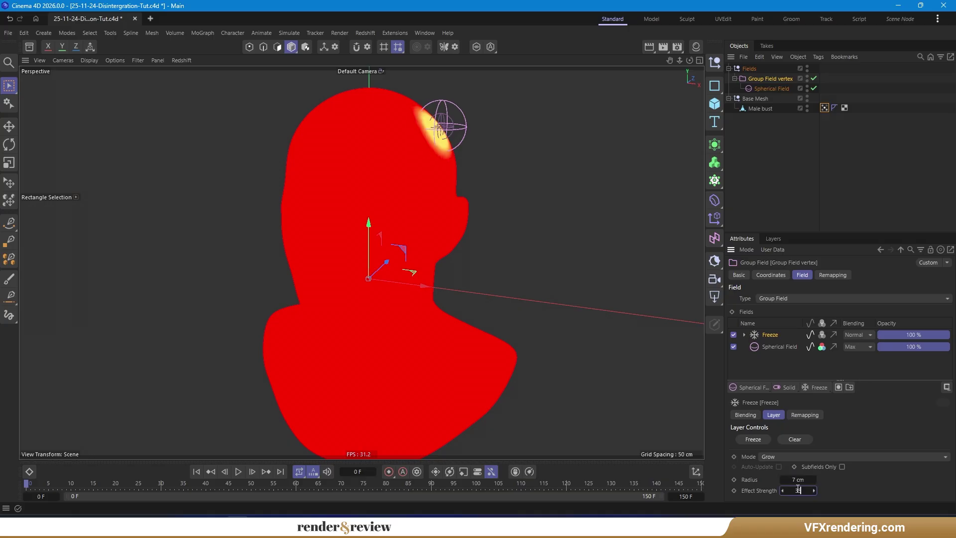
key(Return)
alt+drag(440, 204, 358, 249)
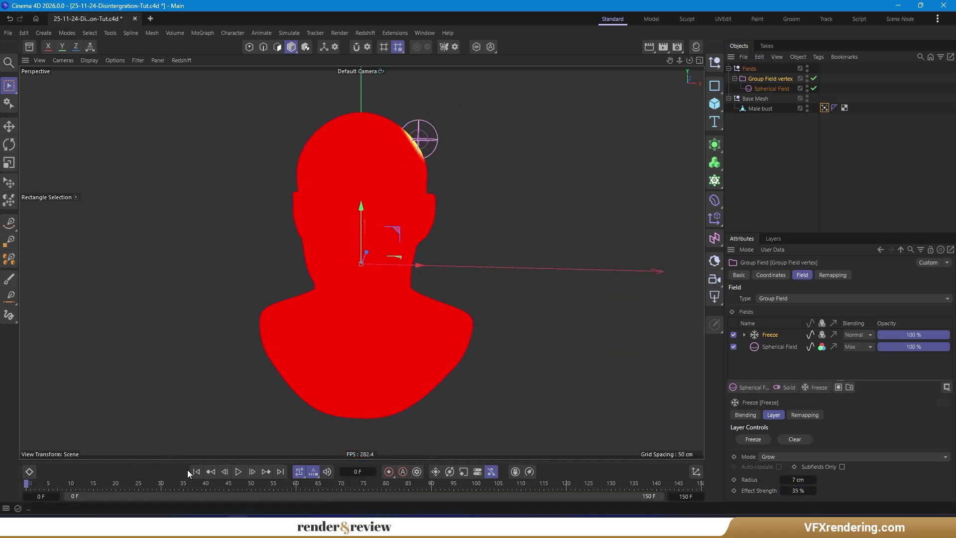
scroll(257, 316, down, 2)
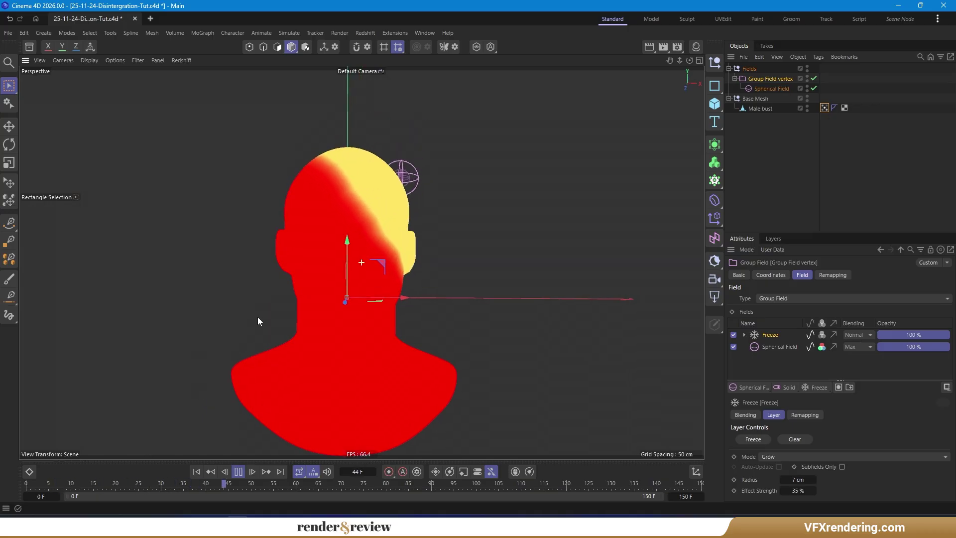
mouse_move(233, 339)
alt+mouse_down()
mouse_move(390, 296)
mouse_move(235, 313)
mouse_move(244, 330)
alt+mouse_up()
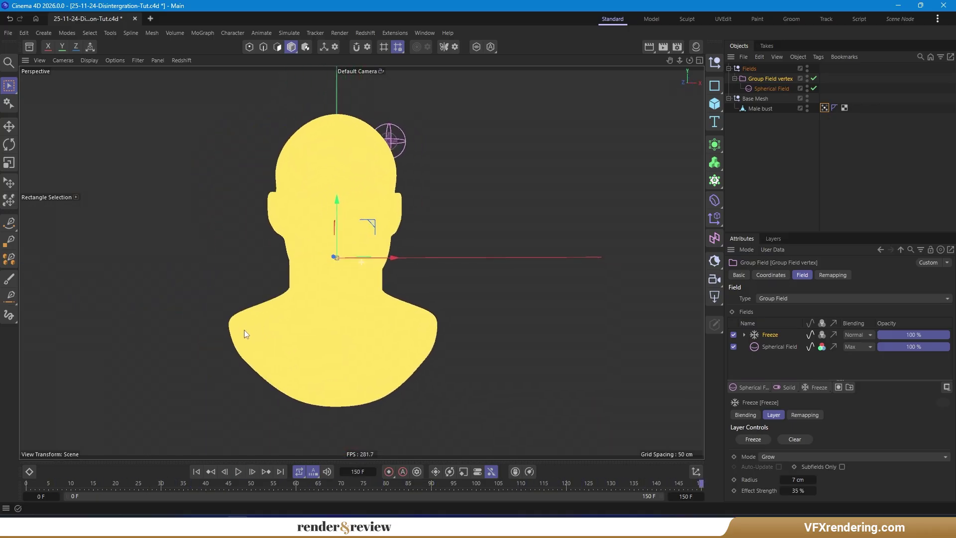
click(196, 471)
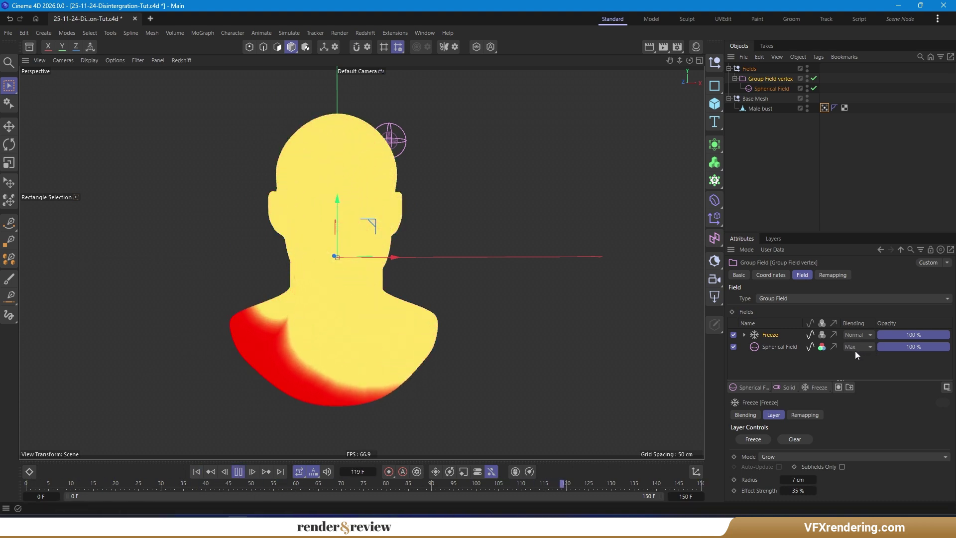
click(753, 387)
Add a Random Field at 650% scale with Overlay blending
click(760, 488)
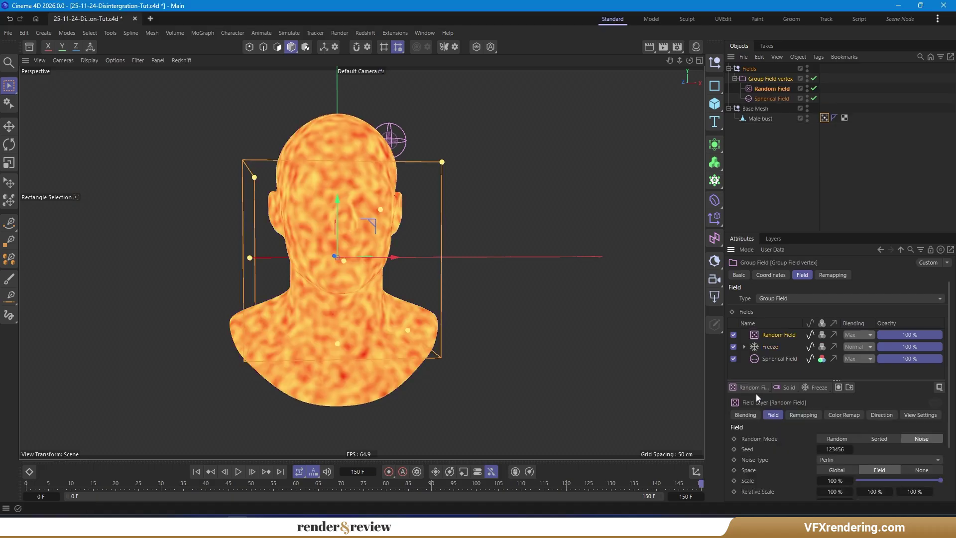
drag(834, 231, 834, 136)
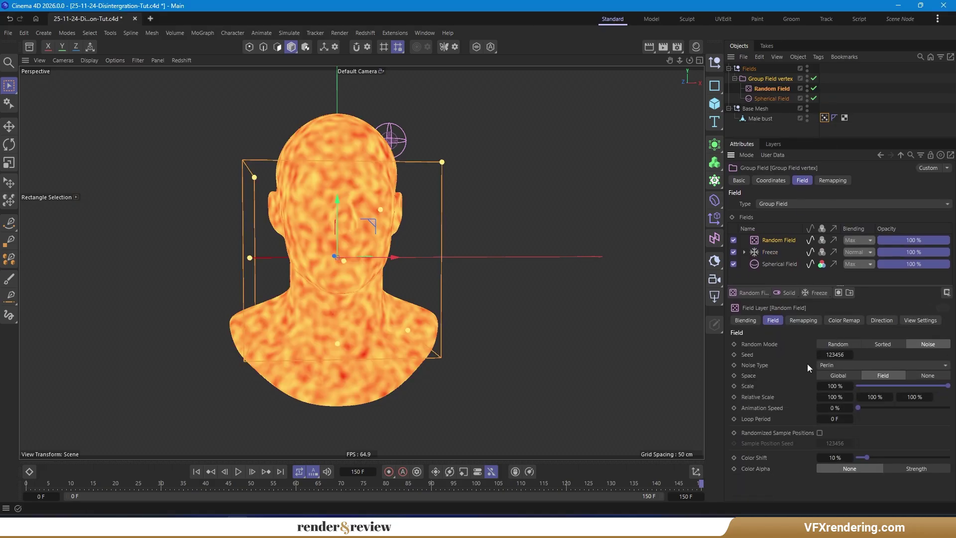
drag(831, 385, 825, 385)
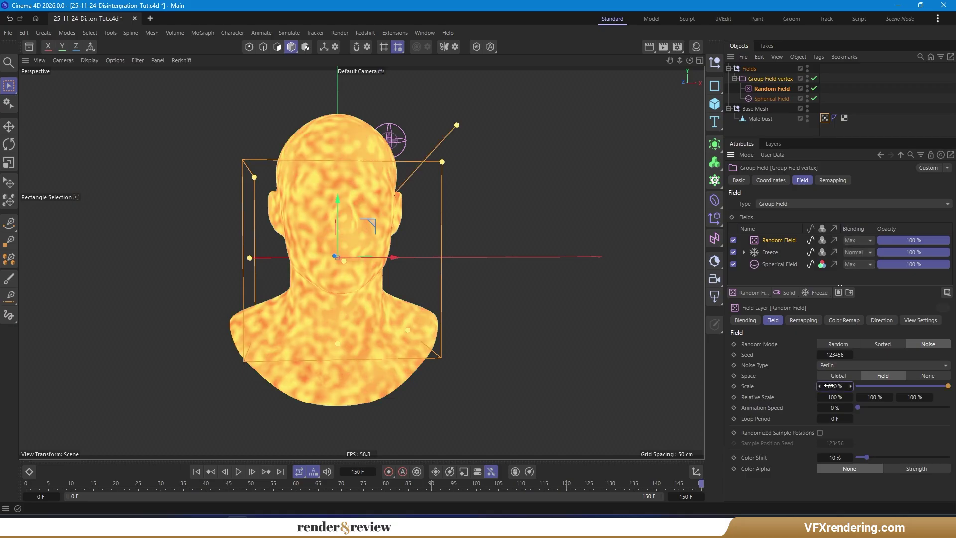
click(866, 241)
click(861, 320)
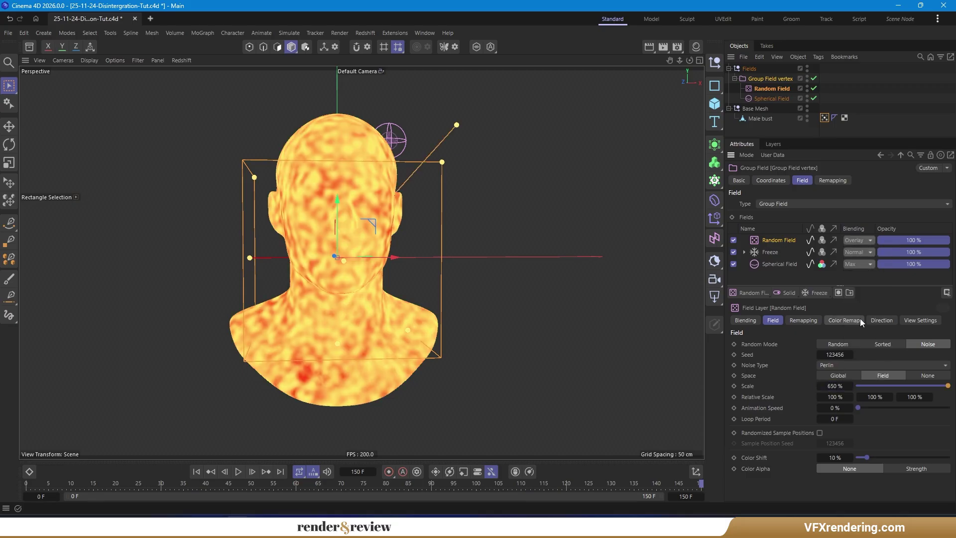
click(196, 473)
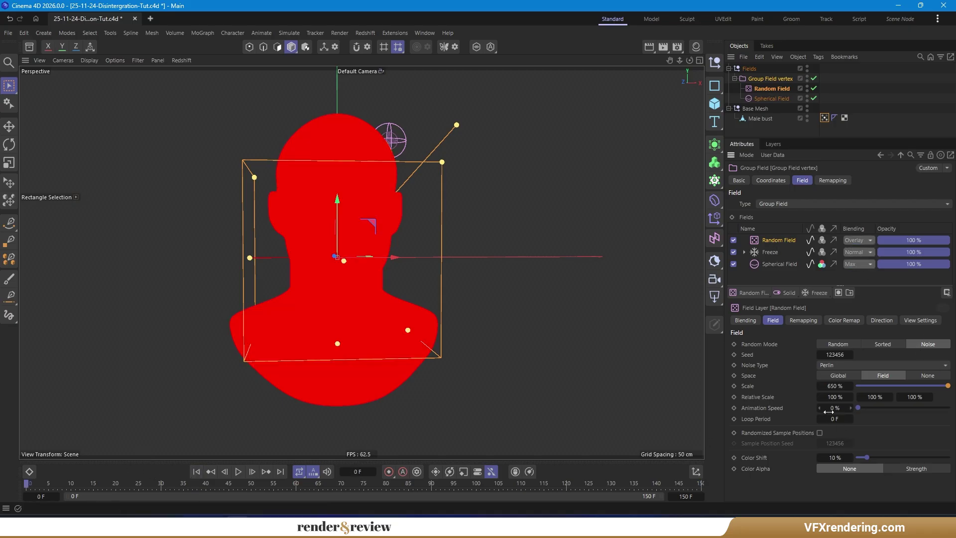
Set the Random Field's animation speed to 100%, contour mode Curve, and hide its viewport box
click(834, 408)
text(100)
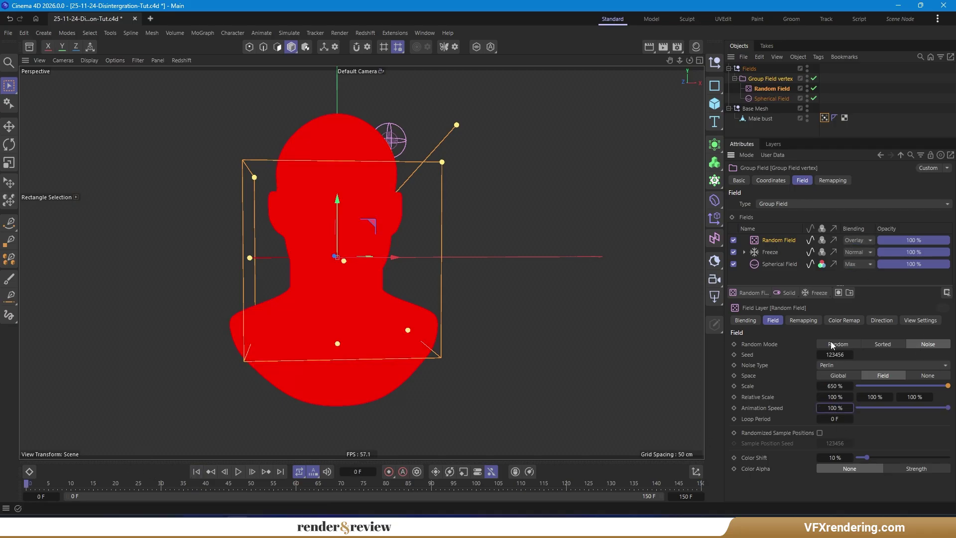
click(803, 320)
scroll(809, 480, down, 3)
click(816, 489)
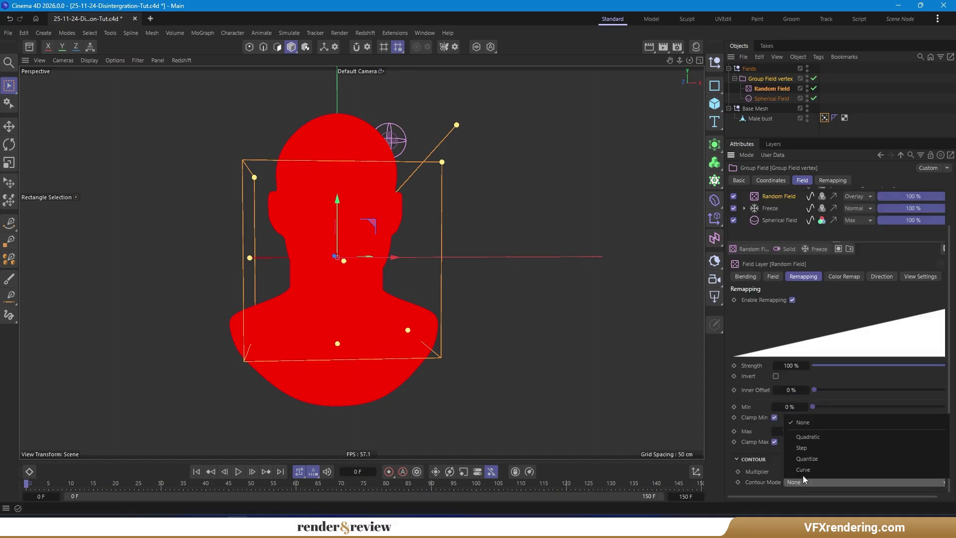
click(801, 465)
click(773, 283)
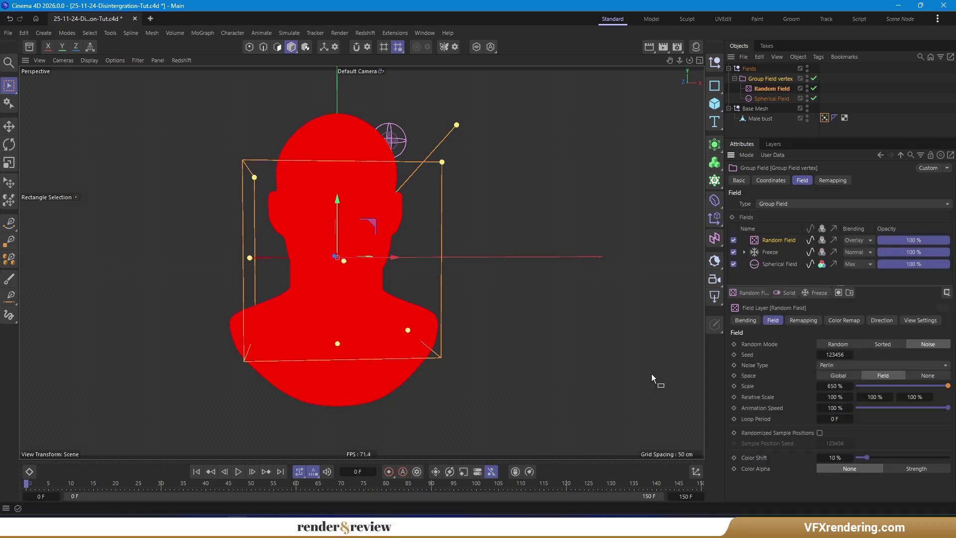
alt+drag(355, 362, 368, 360)
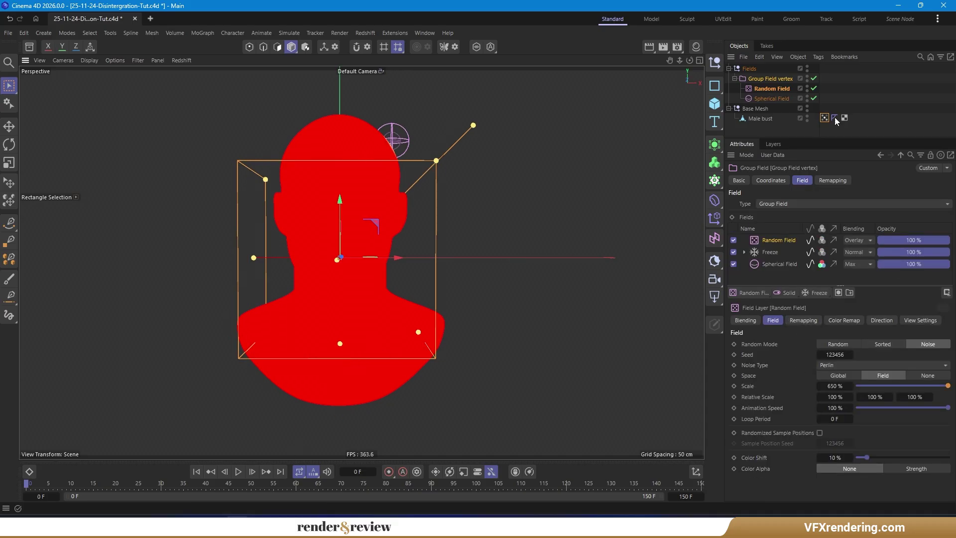
click(807, 86)
Compare the growth playback with the Random Field layer off and back on
click(236, 475)
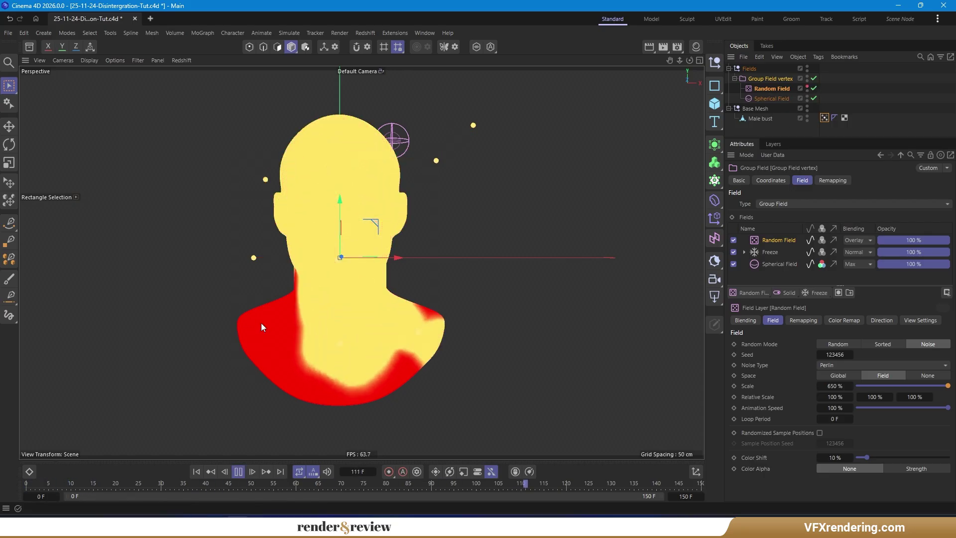
click(196, 473)
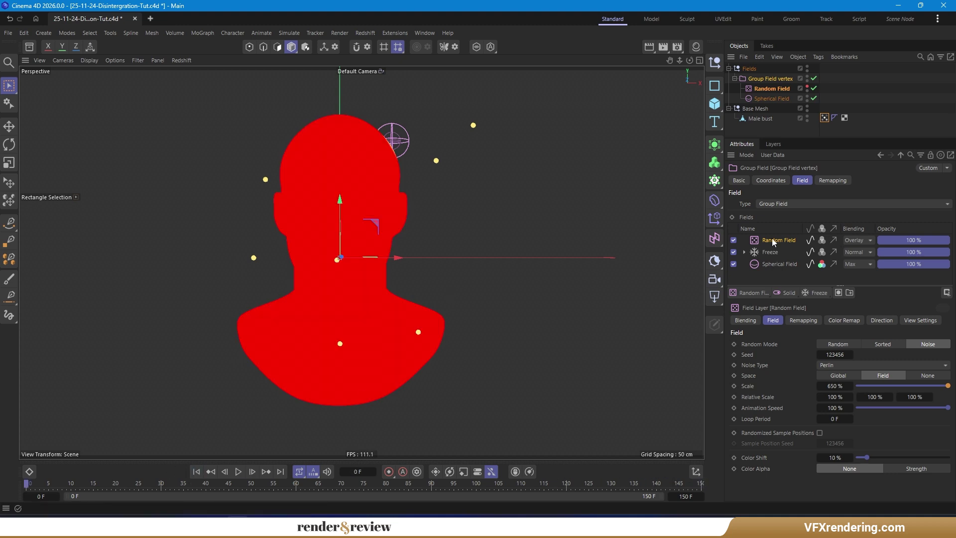
click(733, 240)
click(238, 472)
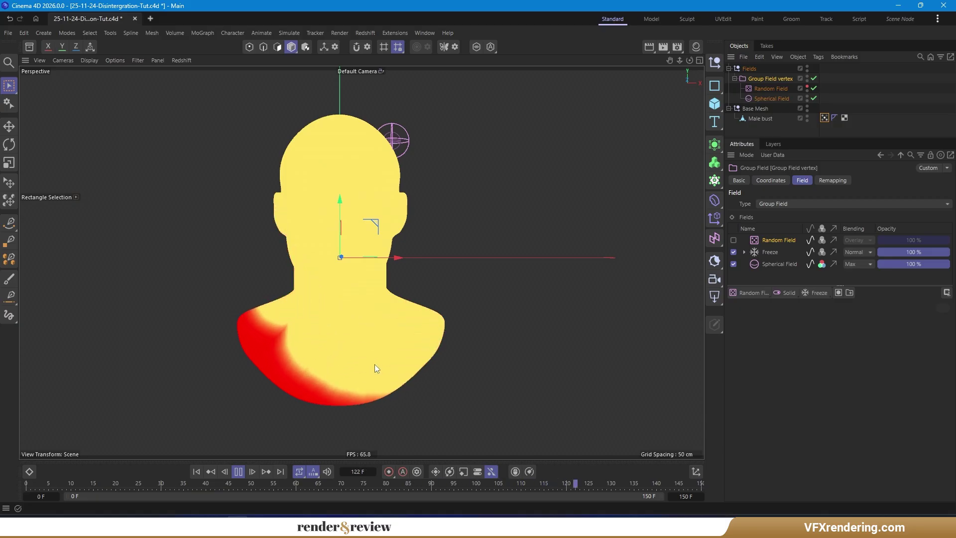
click(196, 471)
click(733, 240)
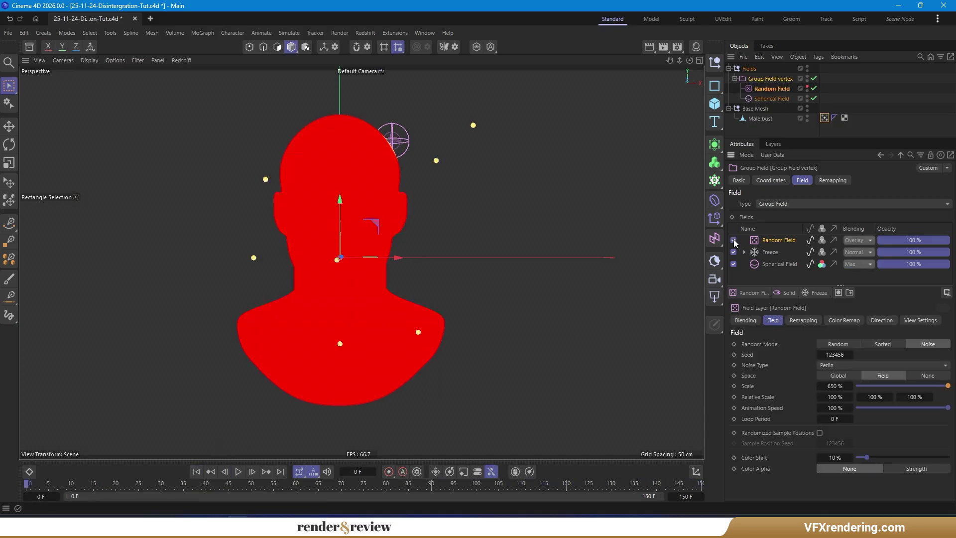
click(238, 472)
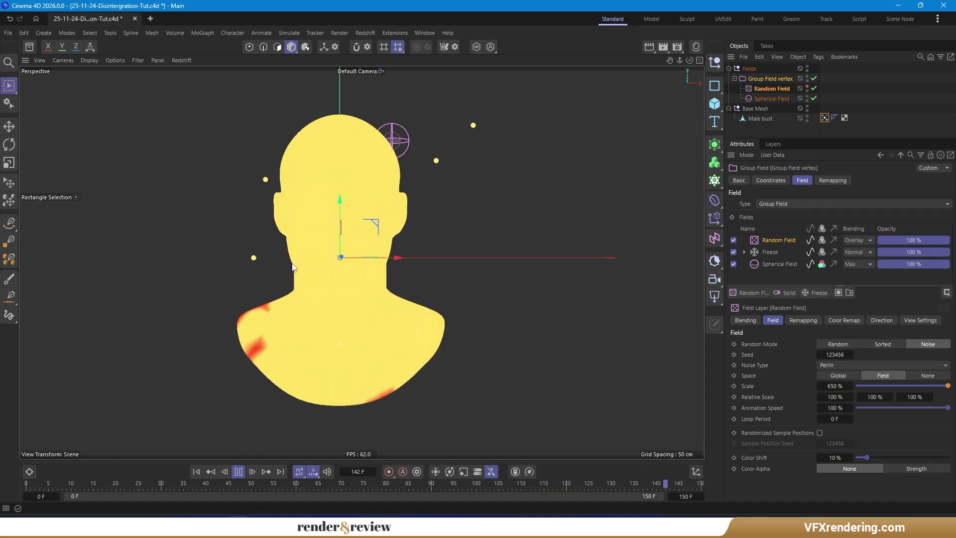
mouse_move(330, 257)
alt+mouse_down()
mouse_move(307, 313)
mouse_move(515, 280)
mouse_move(415, 319)
mouse_move(289, 286)
mouse_move(282, 293)
alt+mouse_up()
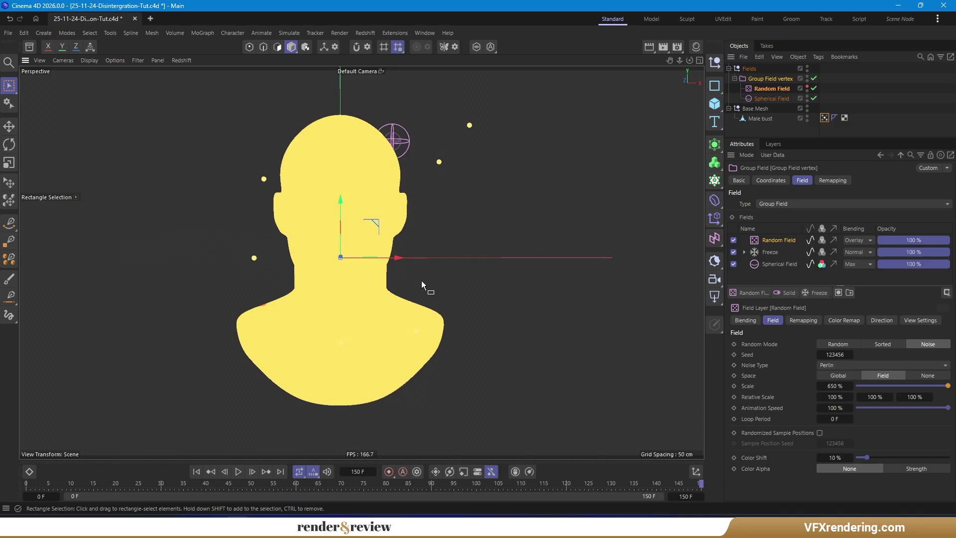
Trial the Freeze layer at 40% effect strength in playback, then restore it to 35%
click(771, 253)
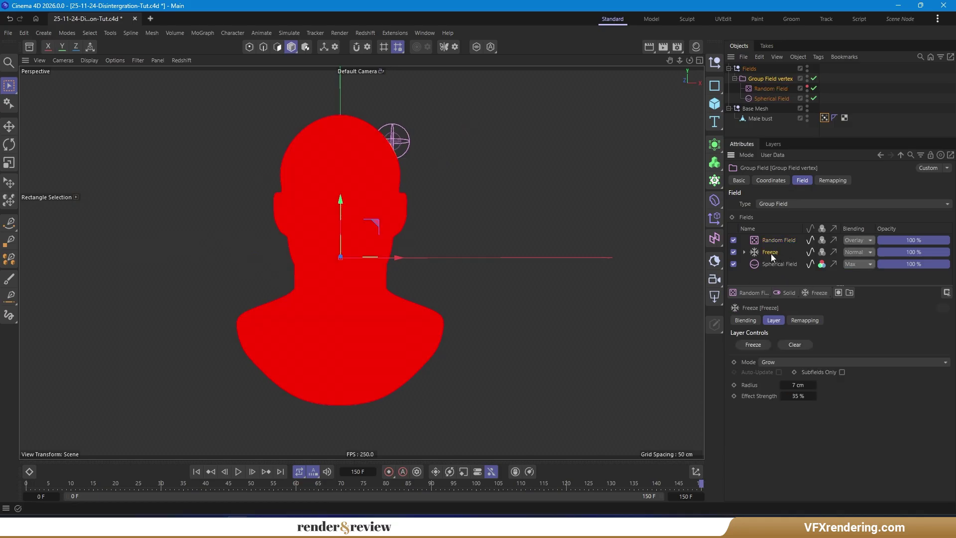
click(799, 396)
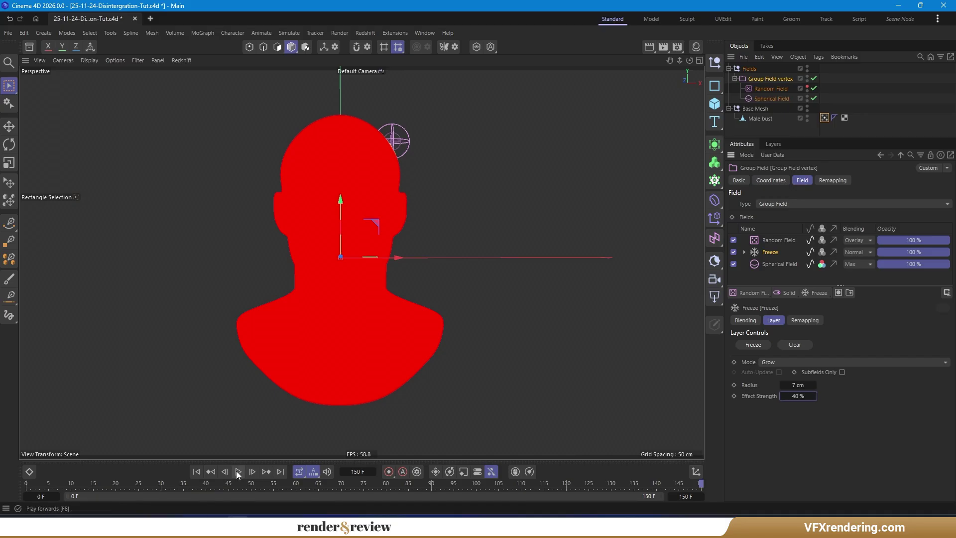
click(197, 472)
click(238, 471)
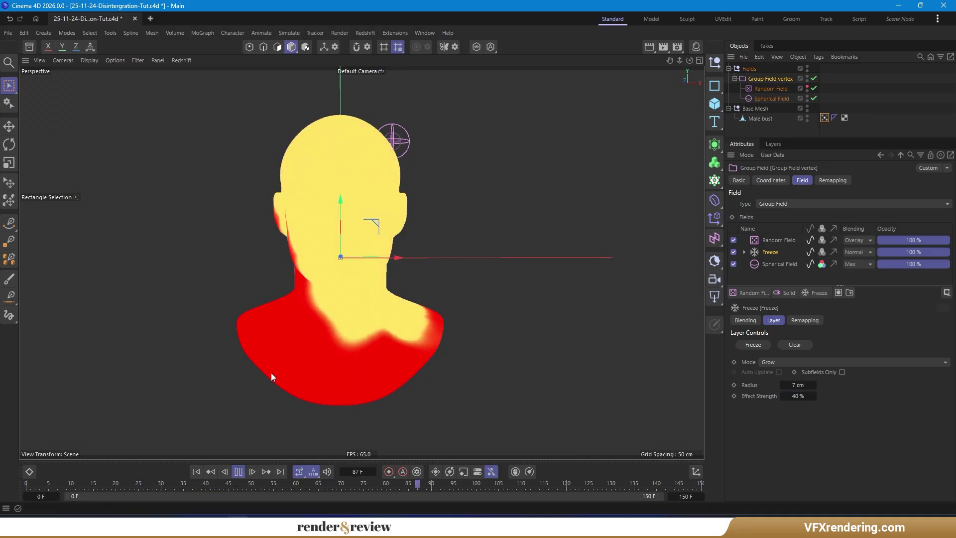
mouse_move(251, 339)
alt+mouse_down()
mouse_move(502, 330)
mouse_move(199, 303)
mouse_move(257, 327)
mouse_move(222, 333)
alt+mouse_up()
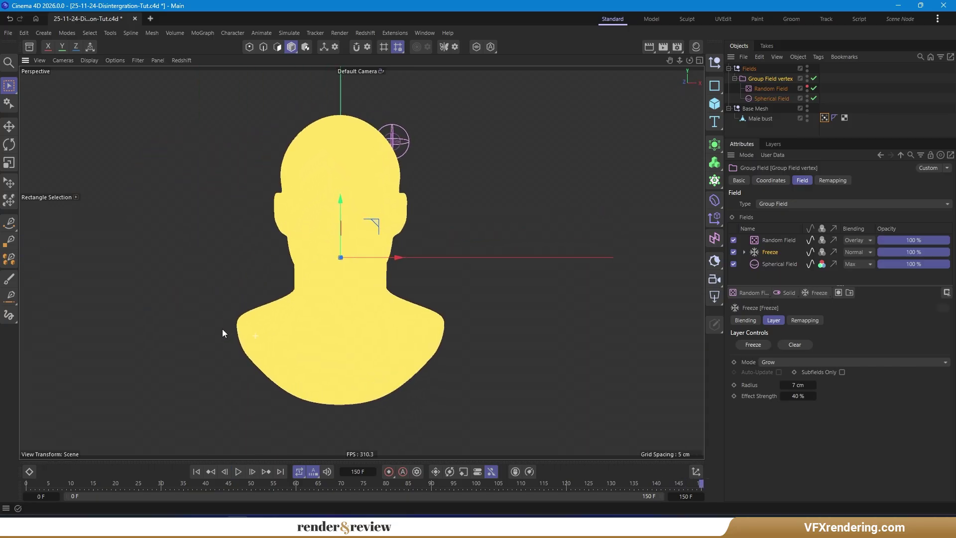
click(196, 471)
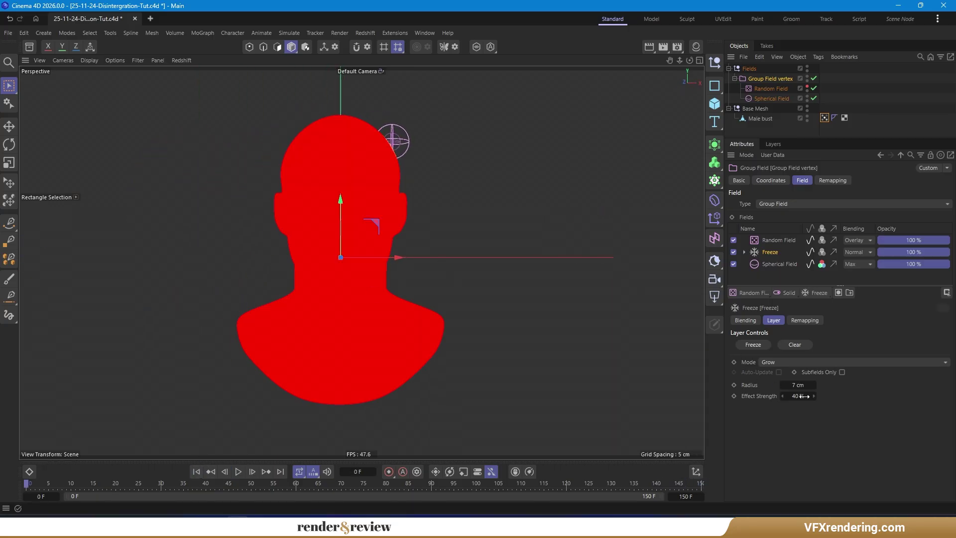
text(35)
key(Return)
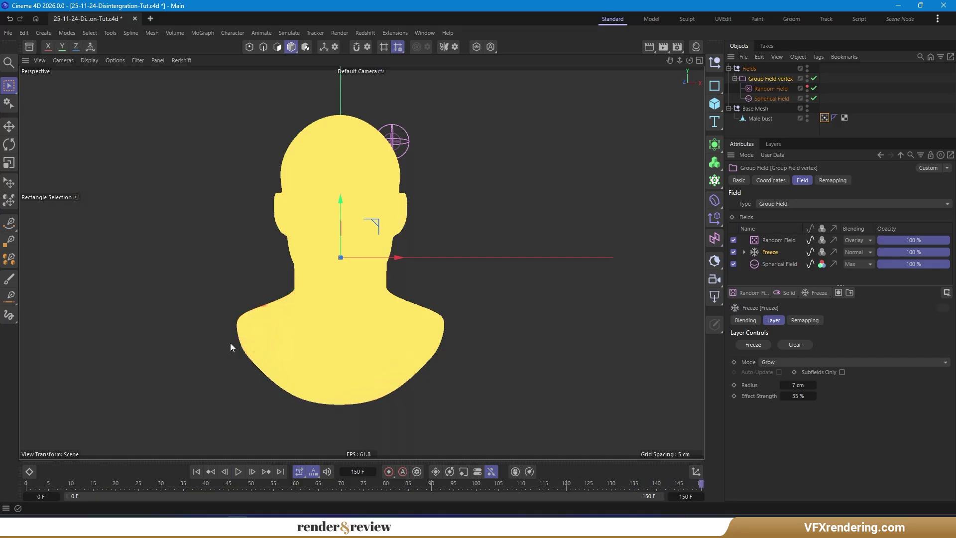
Add a second fields-driven vertex map, replacing its Freeze layer with Vertex Map Base
click(762, 118)
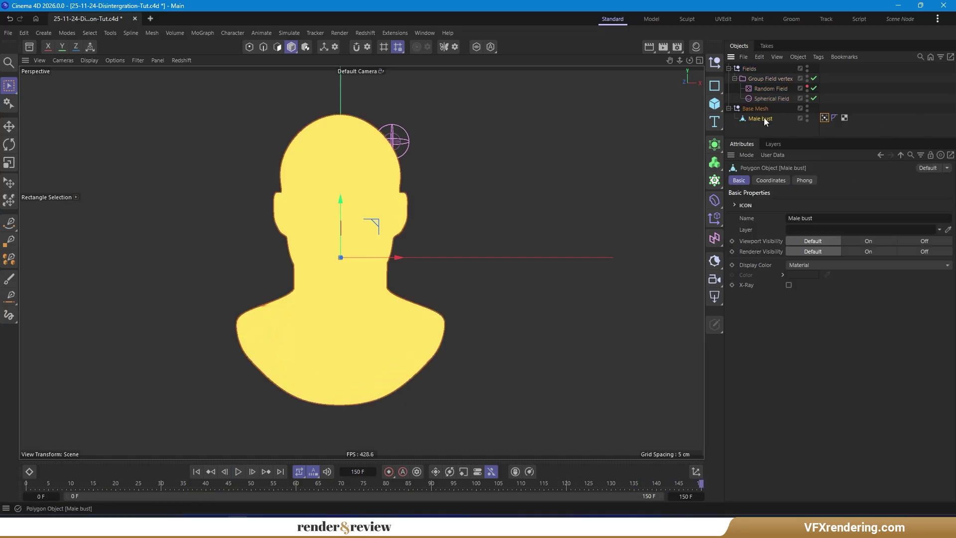
click(196, 471)
click(766, 128)
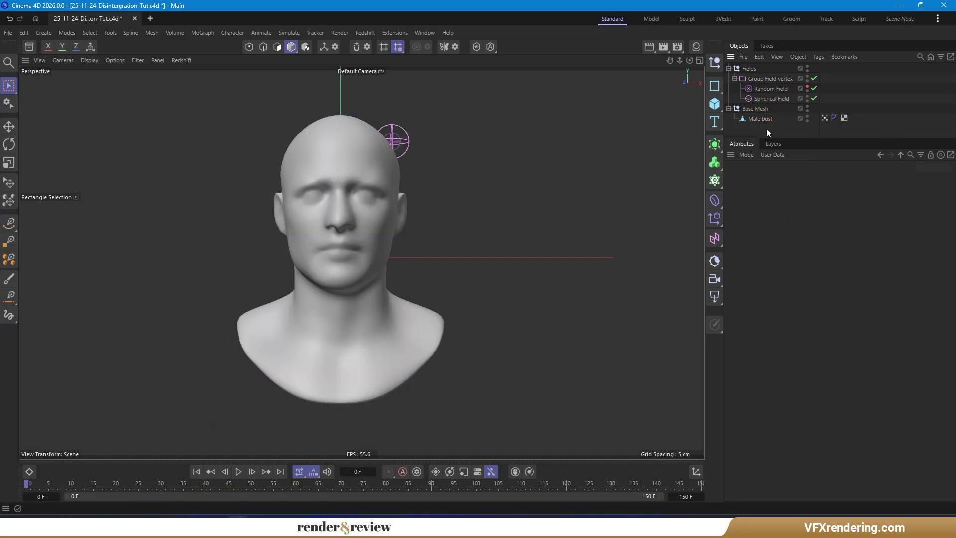
right_click(766, 119)
mouse_move(792, 148)
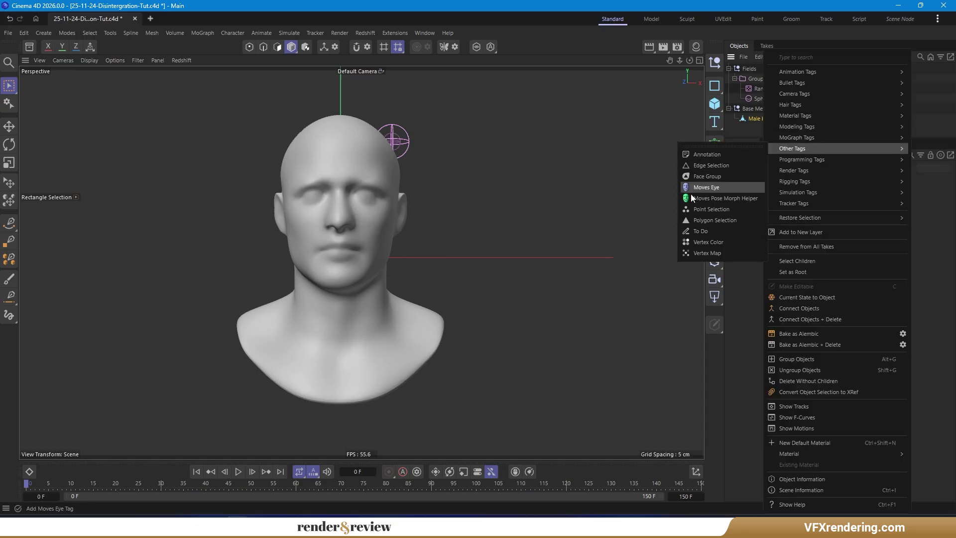
click(700, 251)
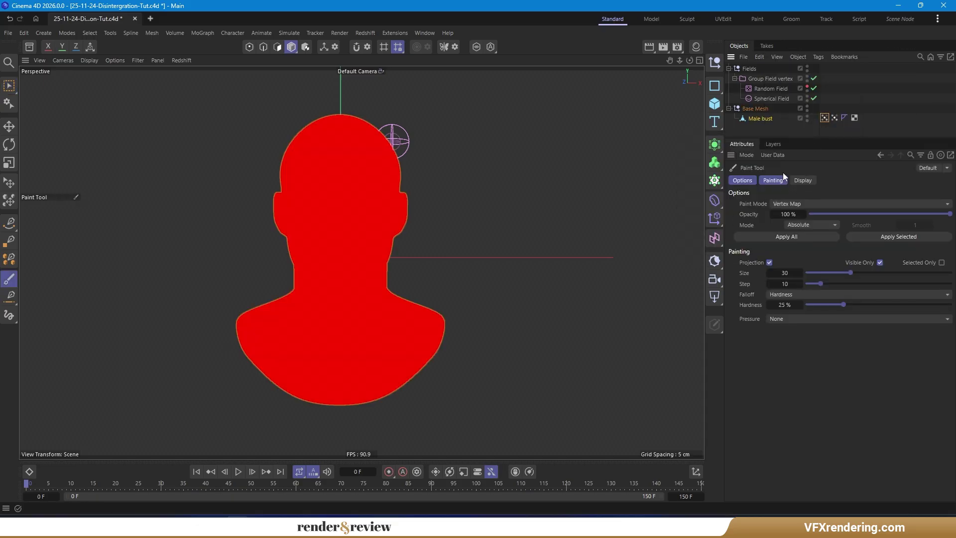
click(825, 118)
text(Vertex Map particles)
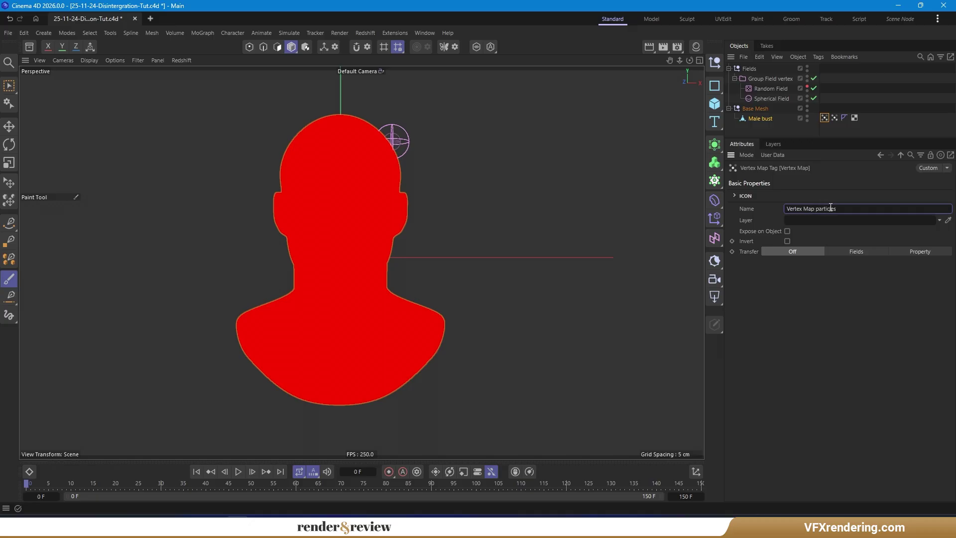
click(856, 252)
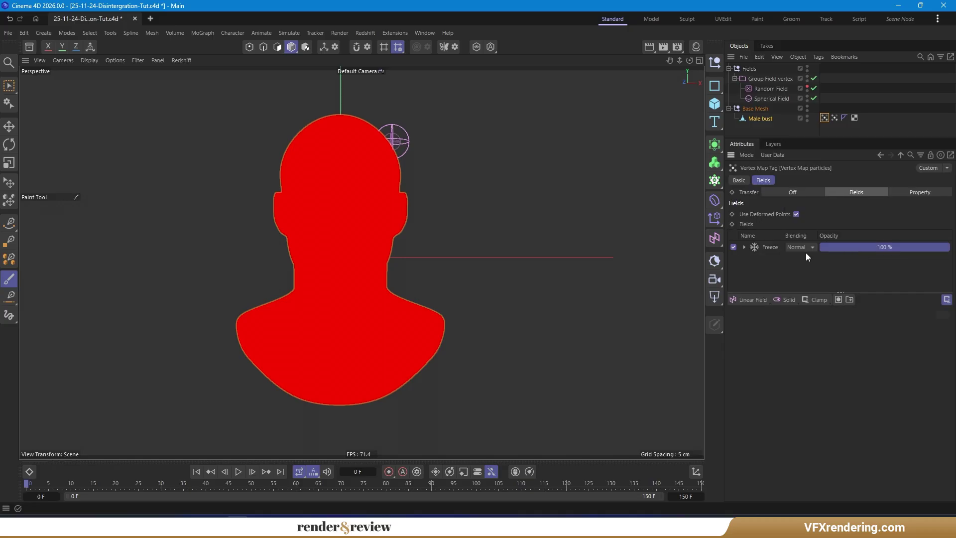
click(767, 246)
key(Delete)
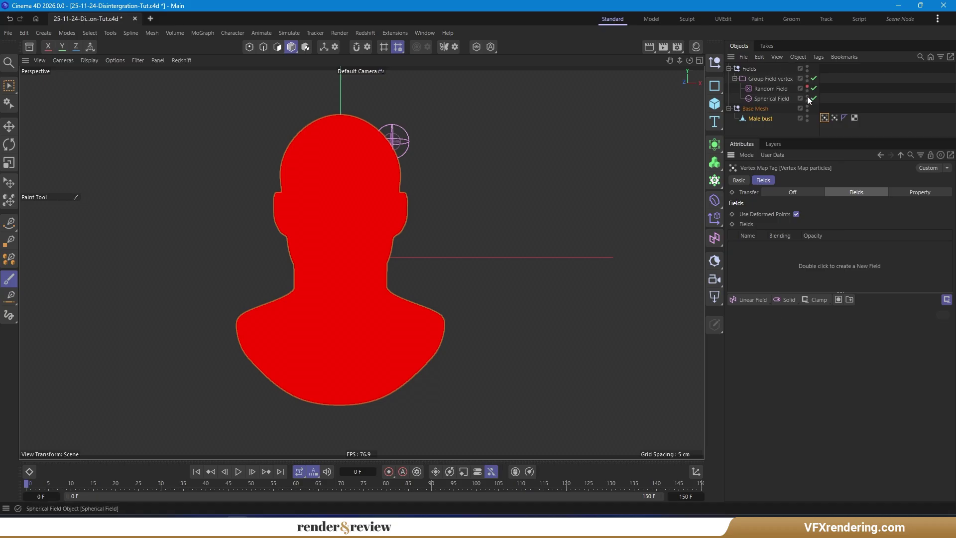
drag(834, 117, 758, 256)
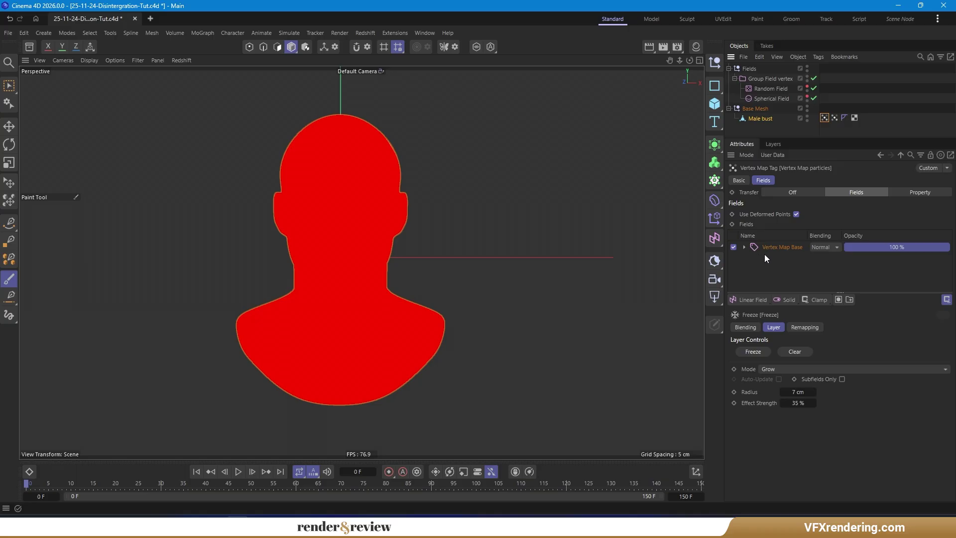
Add a Gauss-shaped Curve layer with its peak moved to 0.7 and a steeper end
click(817, 301)
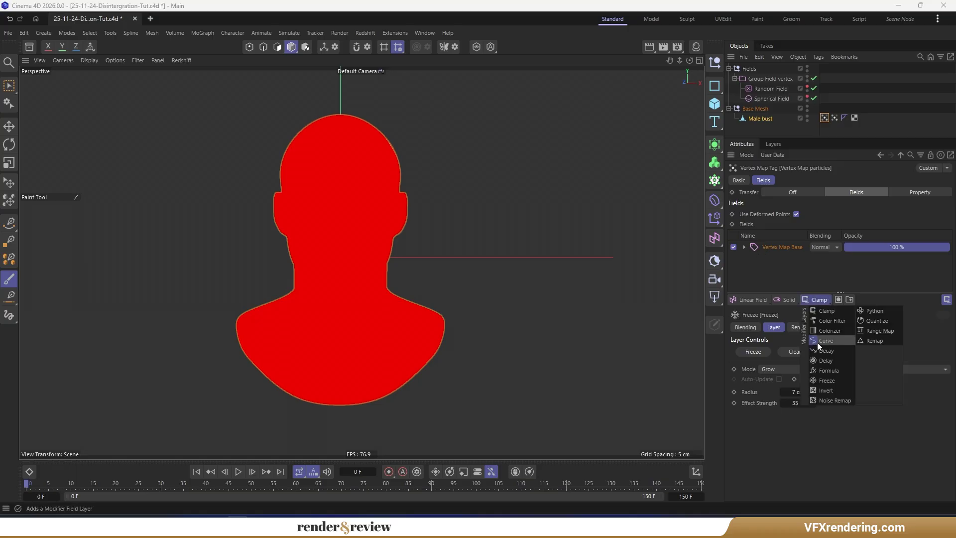
click(818, 341)
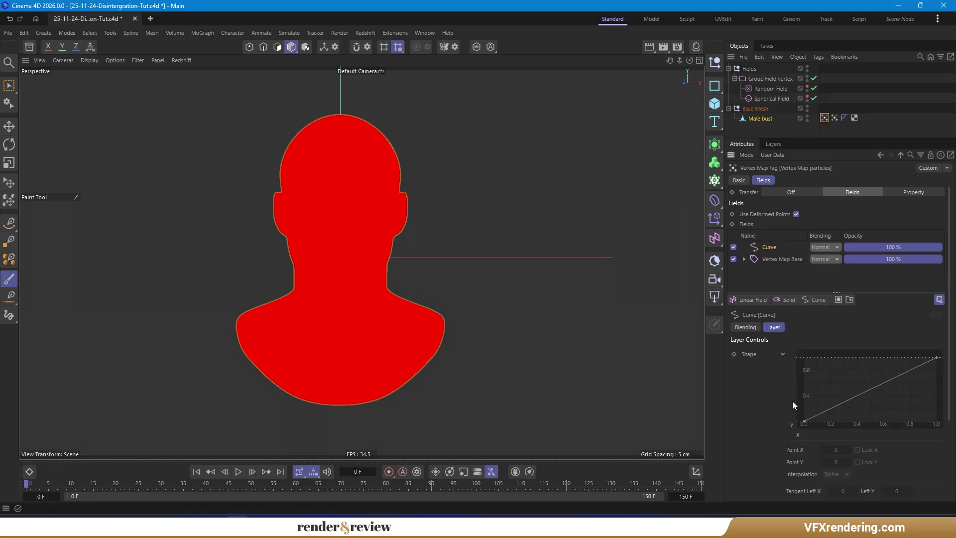
scroll(772, 380, down, 3)
click(803, 495)
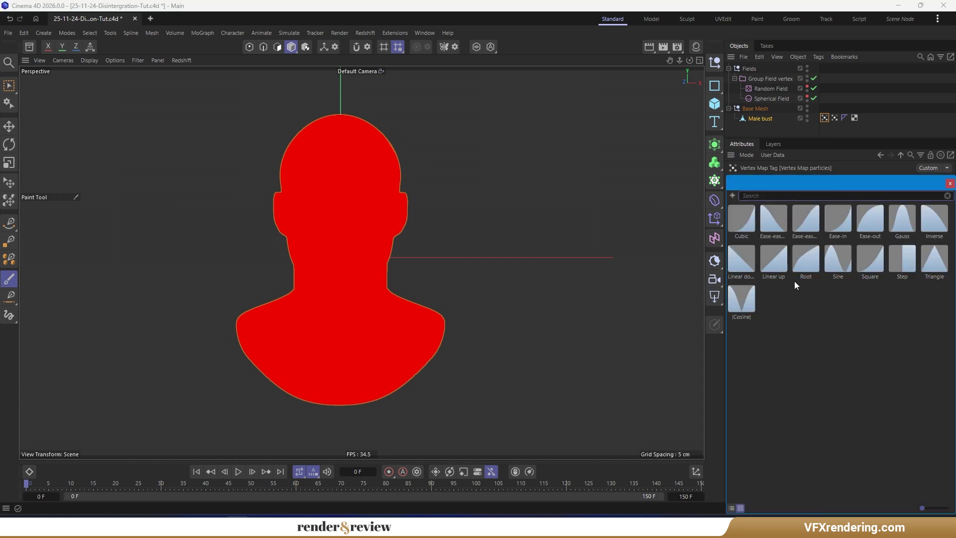
click(903, 229)
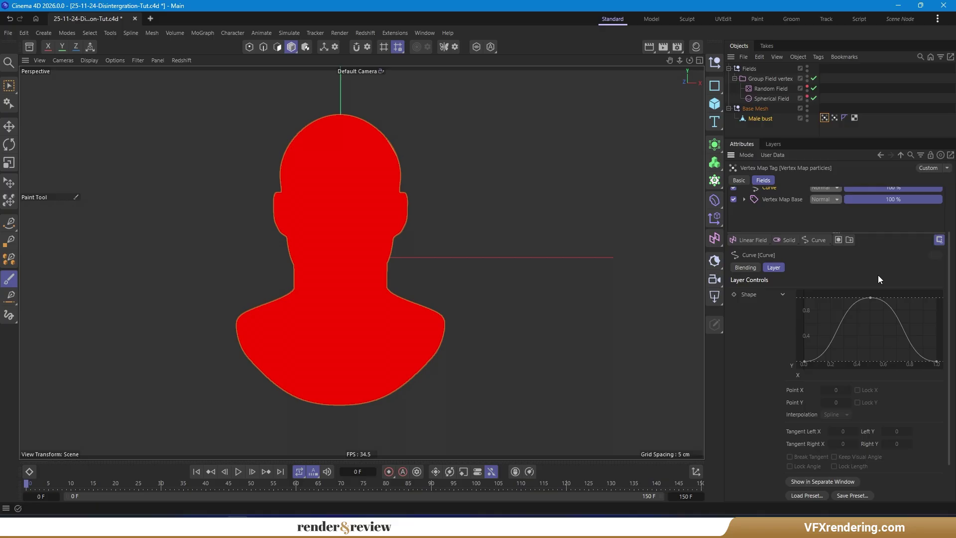
click(870, 298)
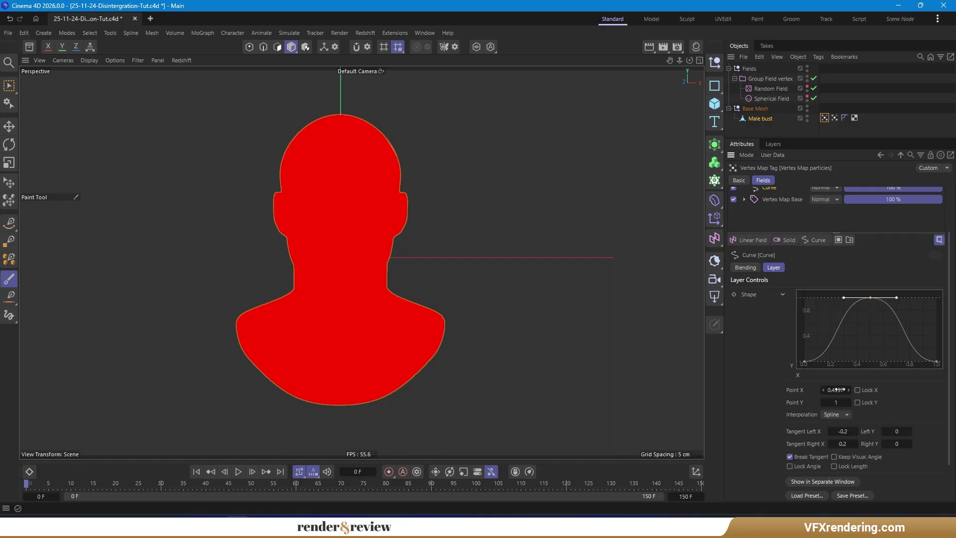
click(881, 348)
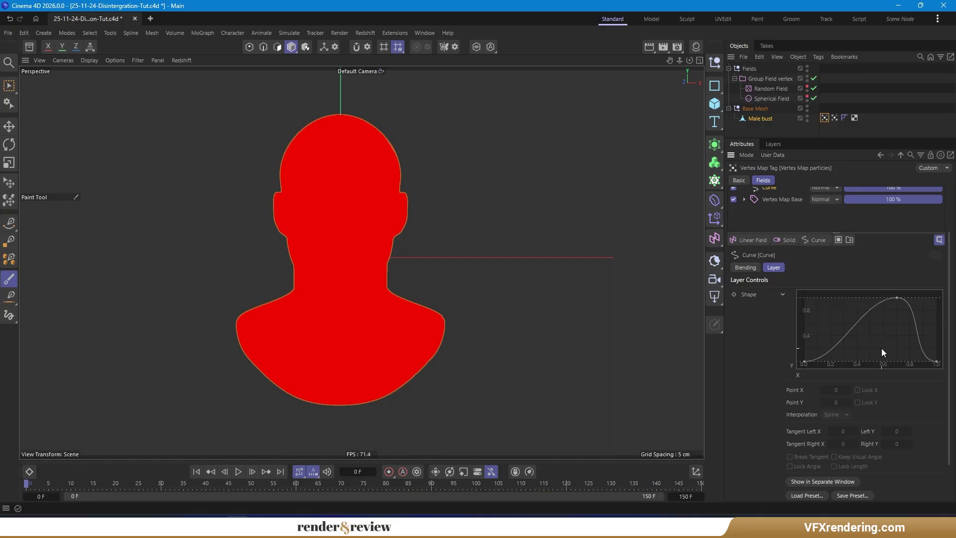
click(937, 362)
drag(909, 363, 929, 344)
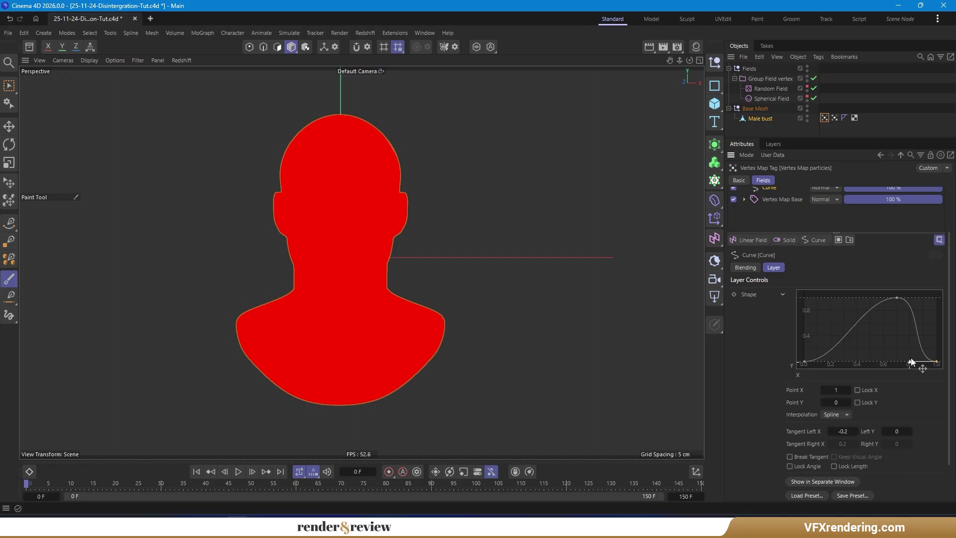
Set the curve's left tangent to -0.03 / 0.3 and play the growing map
click(846, 427)
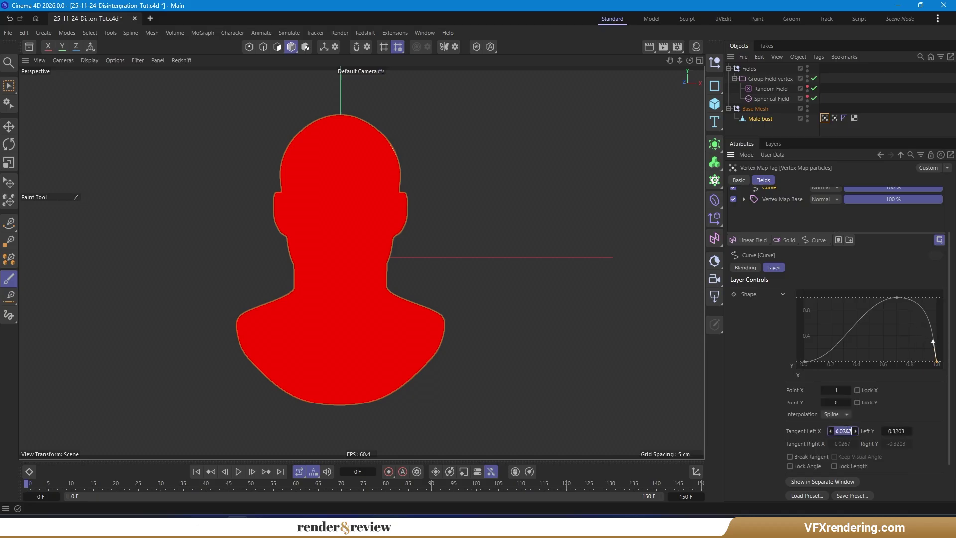
key(BackSpace)
key(Return)
click(891, 429)
text(.3)
key(Return)
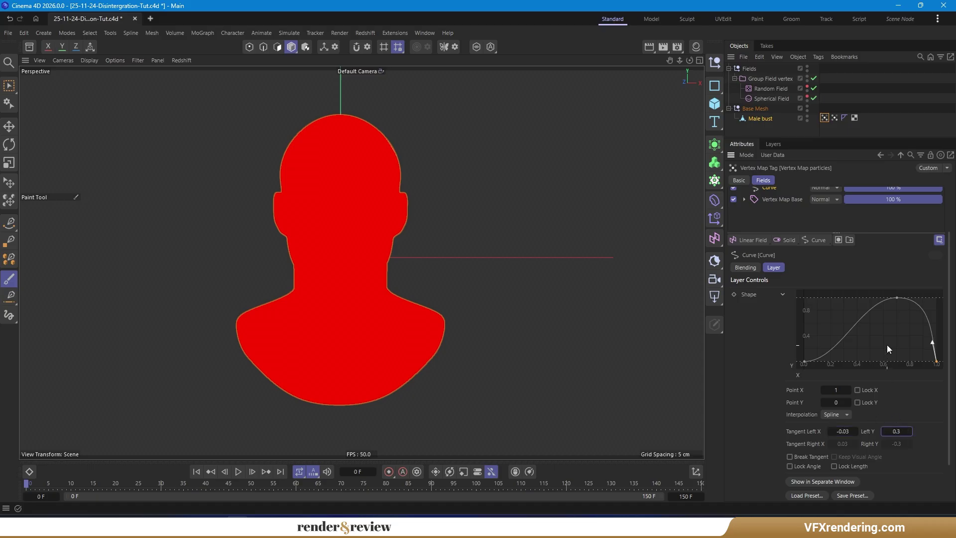
scroll(795, 215, up, 3)
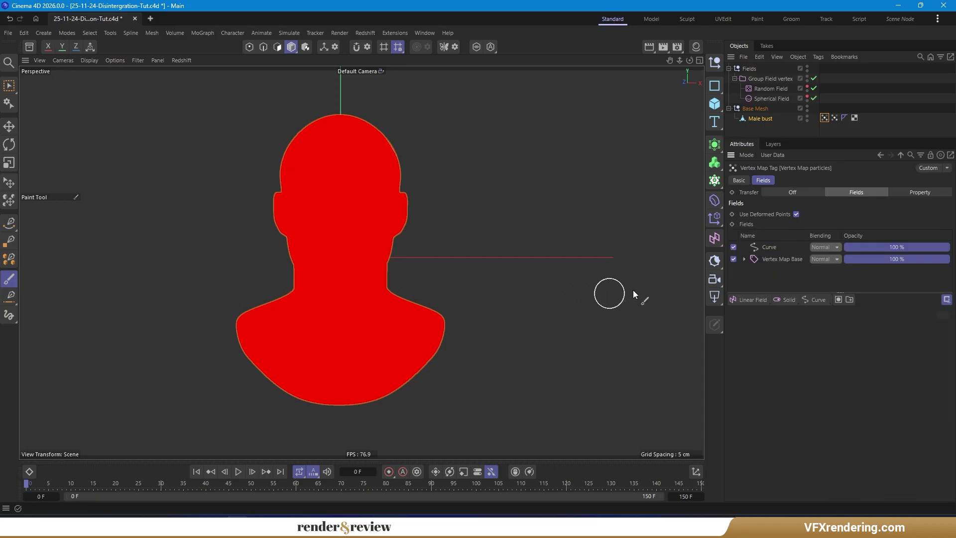
click(9, 86)
click(238, 472)
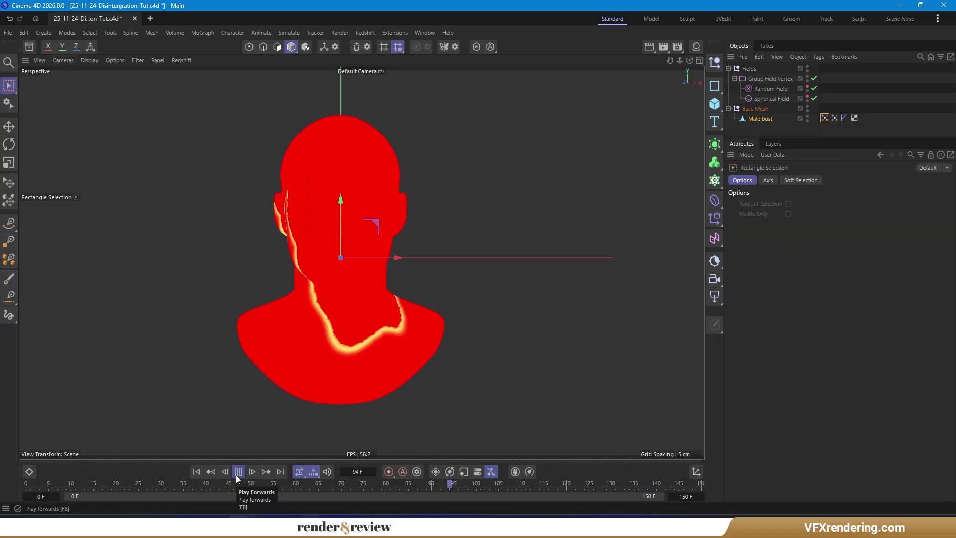
Add a Decay layer at 15% effect strength atop the particles vertex map's fields
click(825, 118)
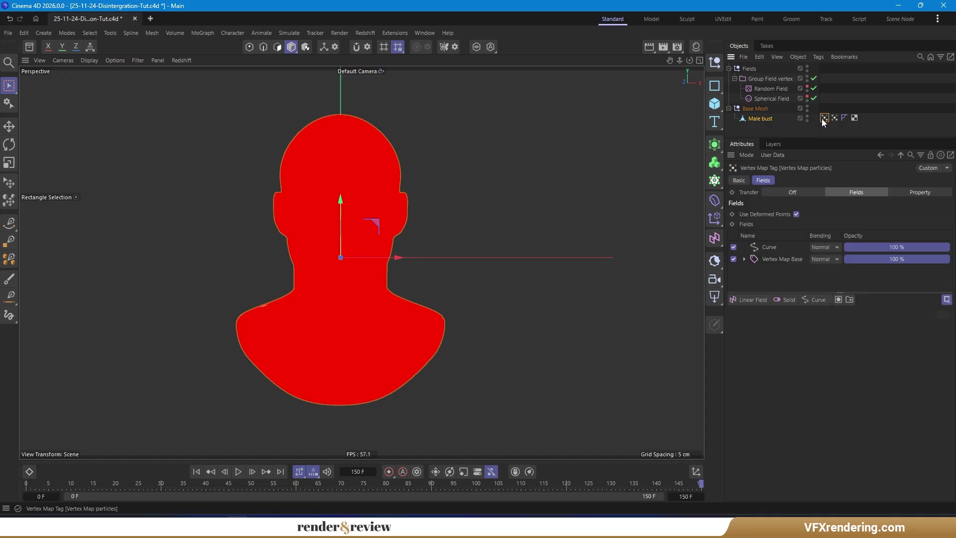
click(815, 297)
click(834, 351)
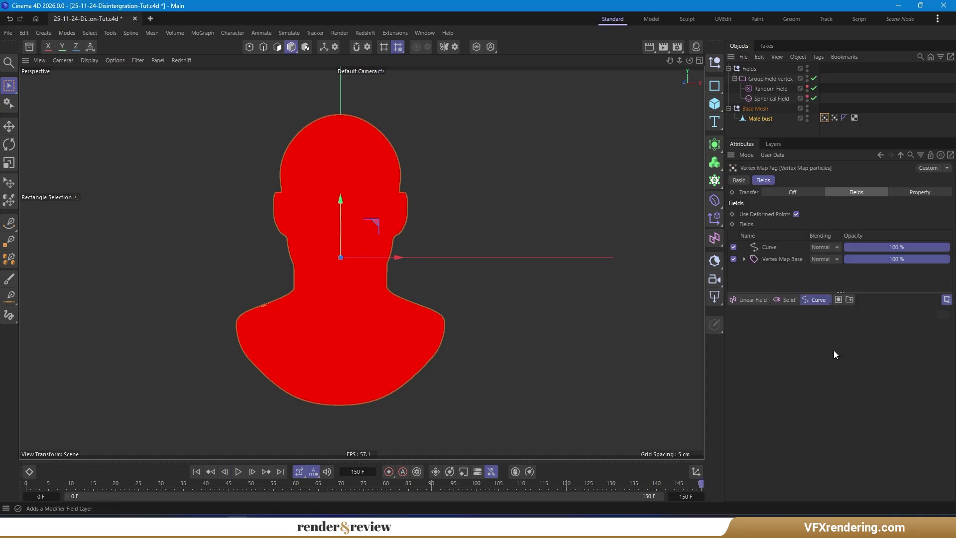
double_click(798, 362)
text(15)
key(Return)
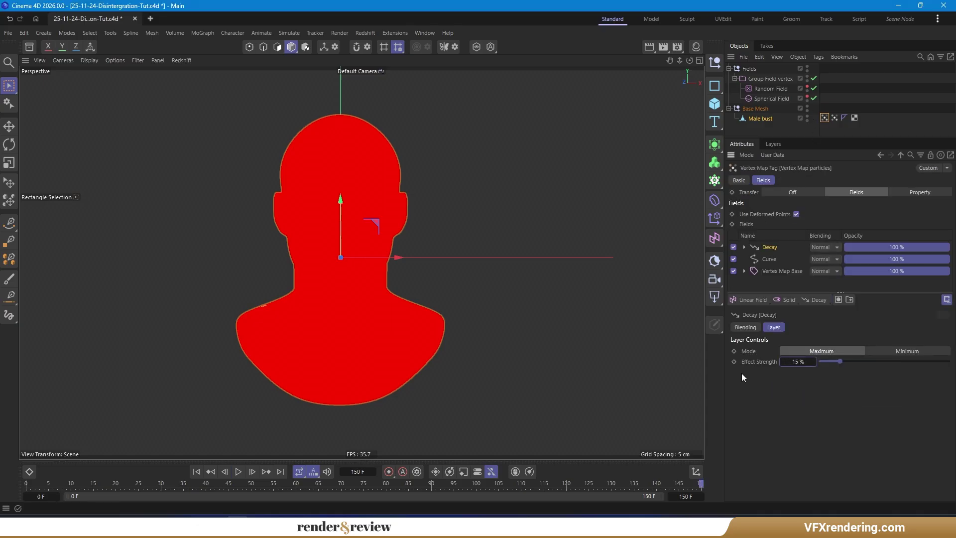
Preview the decaying band in playback, rewind to frame 0, and deselect the map
click(196, 471)
click(239, 472)
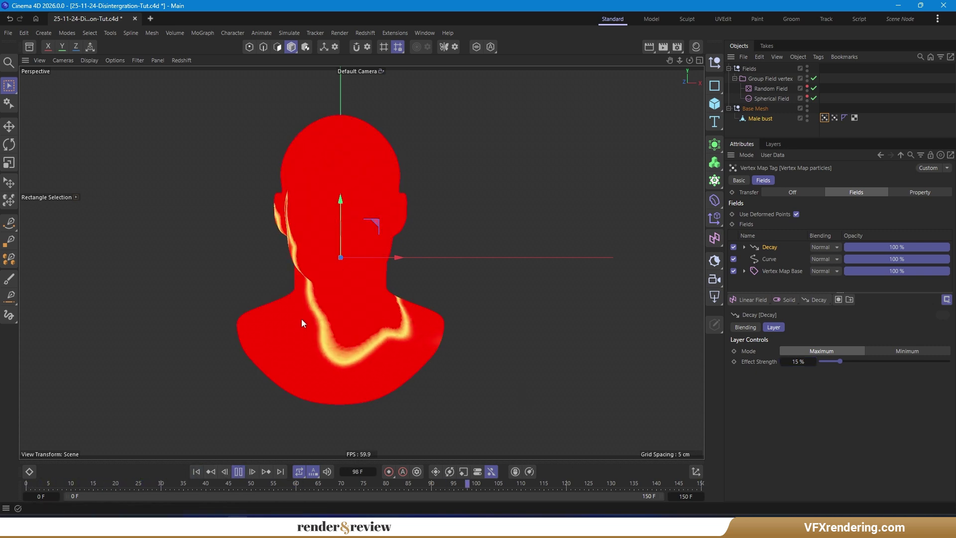
click(196, 471)
click(239, 471)
mouse_move(288, 279)
alt+mouse_down()
mouse_move(210, 290)
mouse_move(243, 279)
mouse_move(366, 294)
mouse_move(298, 292)
mouse_move(310, 282)
alt+mouse_up()
click(196, 471)
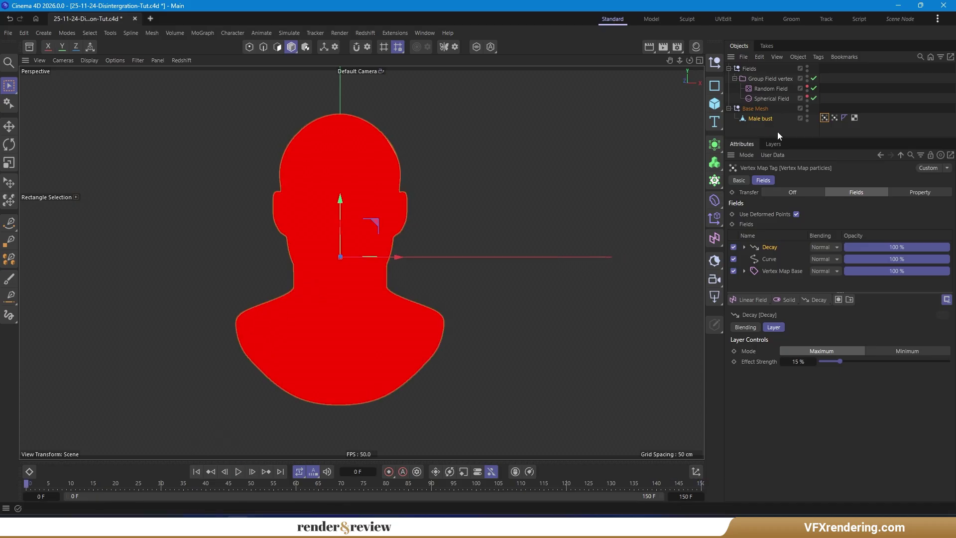
click(786, 130)
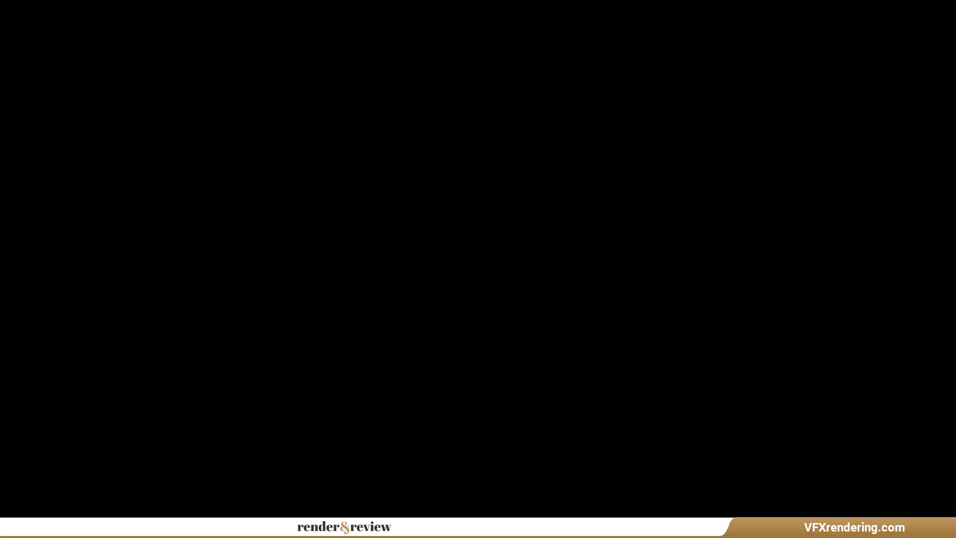
Create a 'Particles' null holding a new Mesh Emitter and its Particle Group
click(715, 61)
double_click(747, 69)
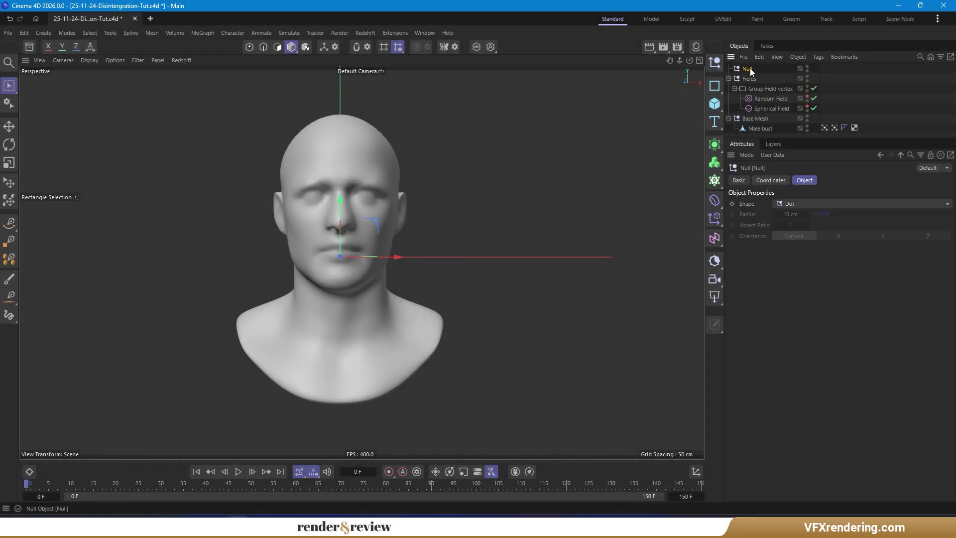
text(Part)
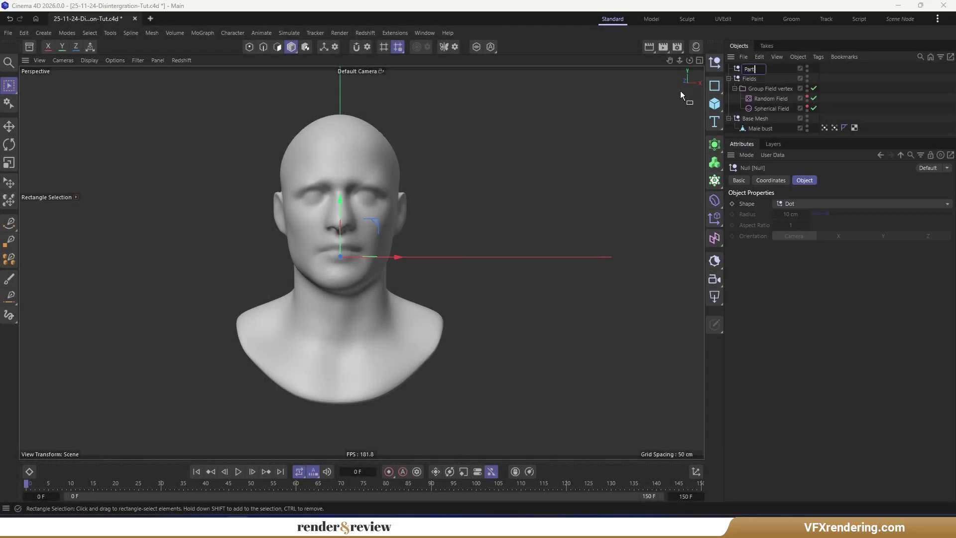
text(icles)
key(Return)
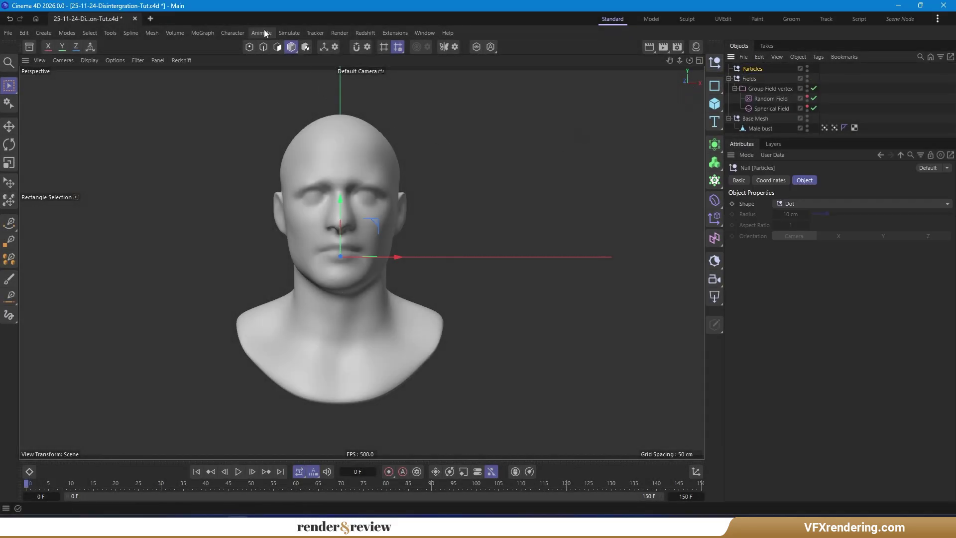
click(289, 32)
mouse_move(303, 154)
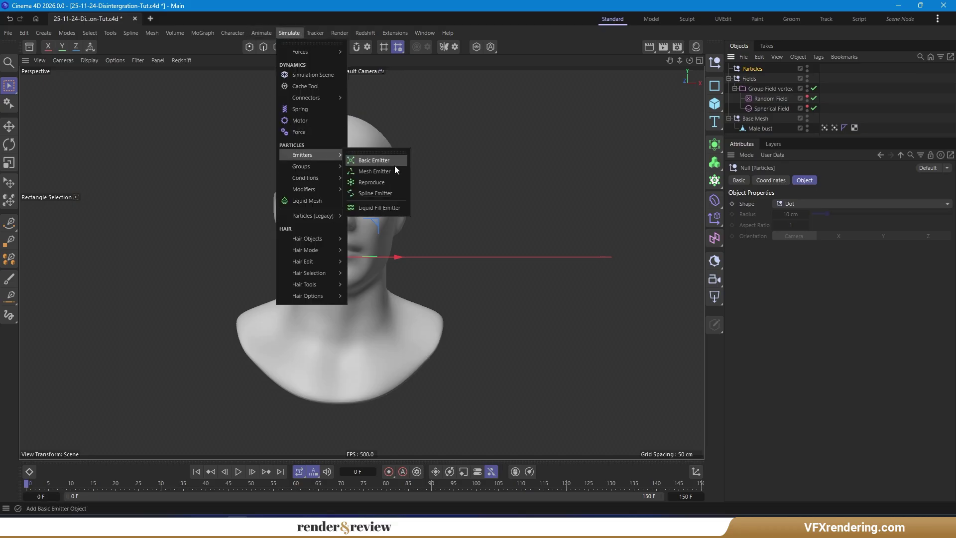
click(392, 171)
ctrl+click(763, 78)
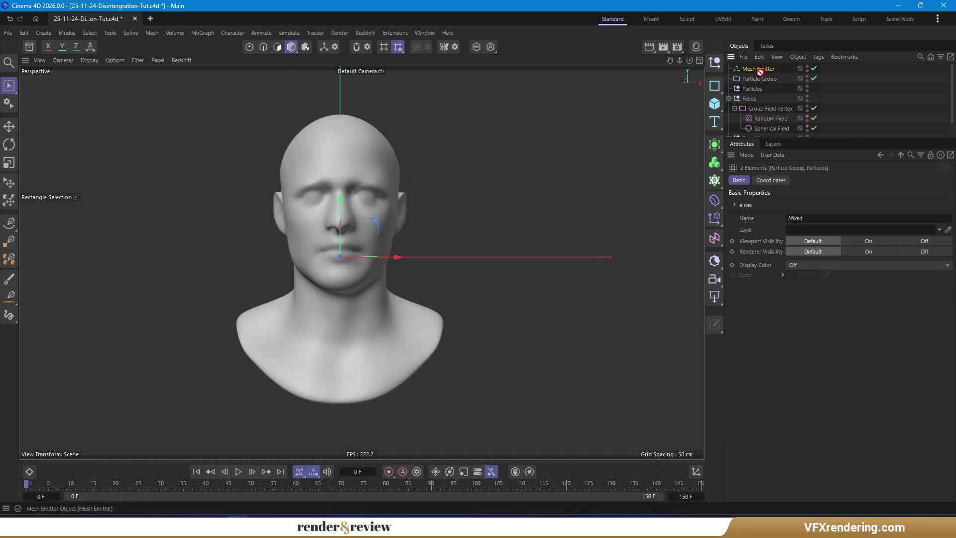
drag(759, 69, 770, 92)
click(766, 80)
Emit 500000 particles from Male bust, distributed by the Vertex Map particles map
click(806, 181)
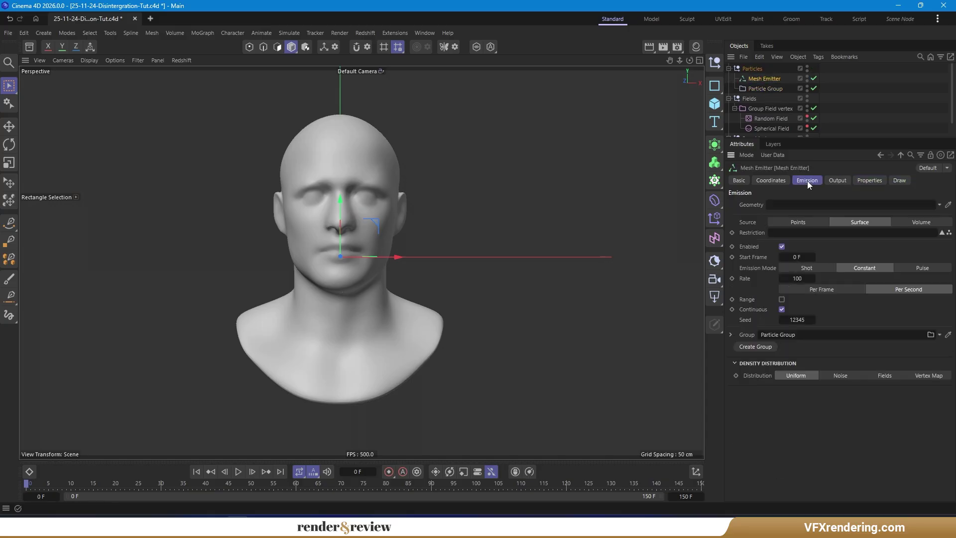
drag(845, 139, 827, 157)
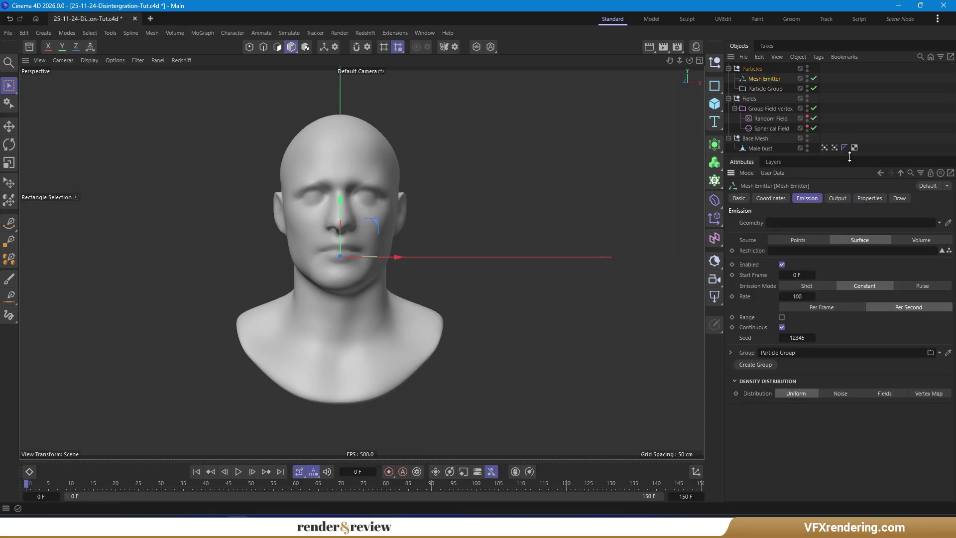
drag(765, 149, 805, 224)
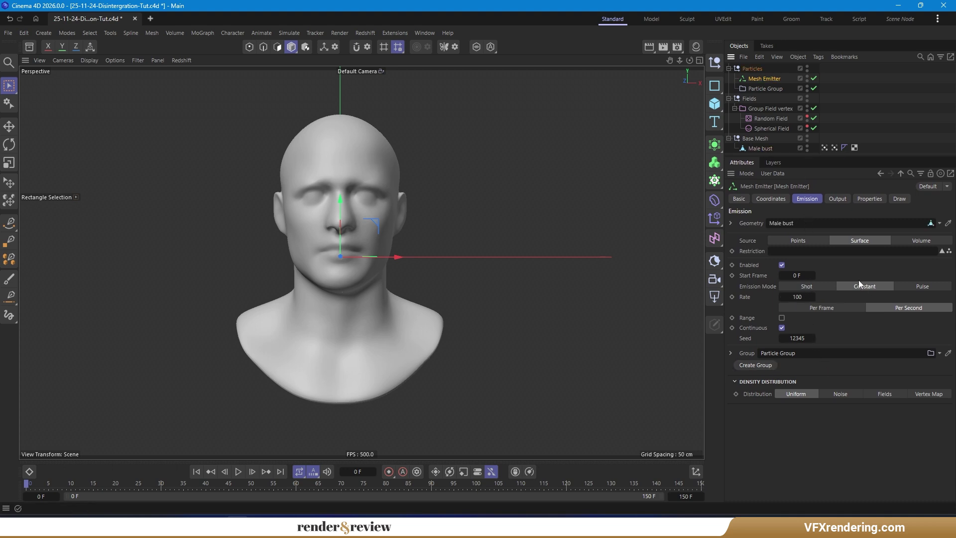
double_click(807, 297)
text(500000)
click(934, 395)
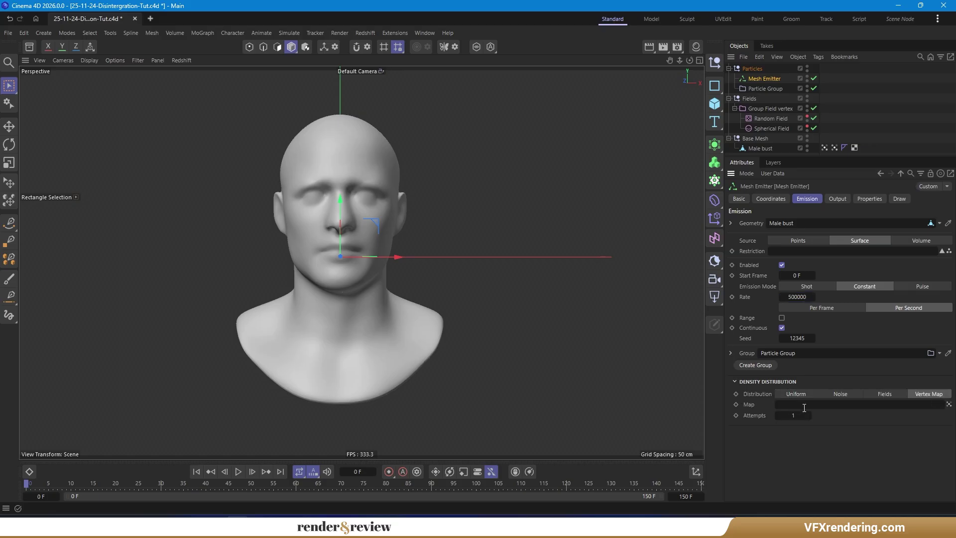
drag(822, 333, 811, 405)
click(882, 199)
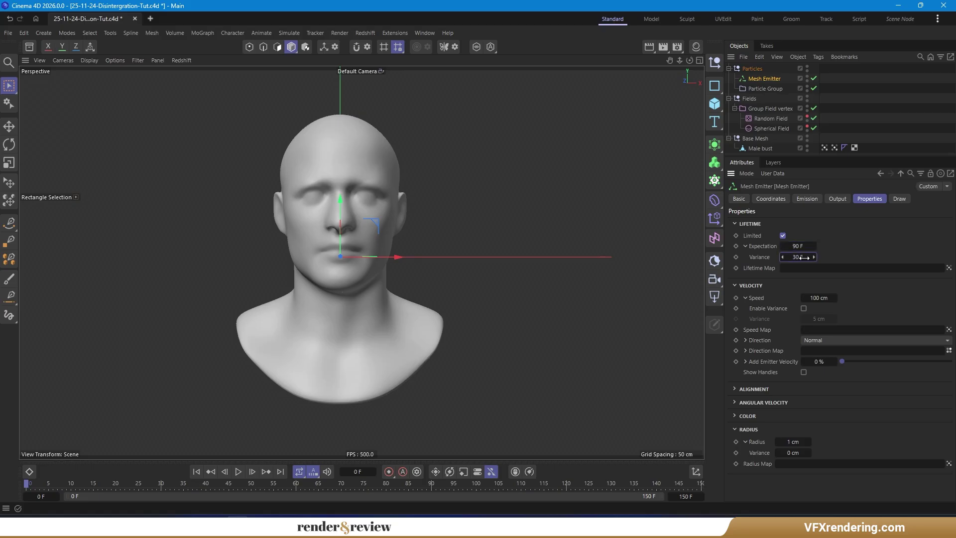
Set the particle speed to 0 cm, preview the emission across the bust, and rewind to frame 0
click(819, 298)
key(BackSpace)
click(238, 473)
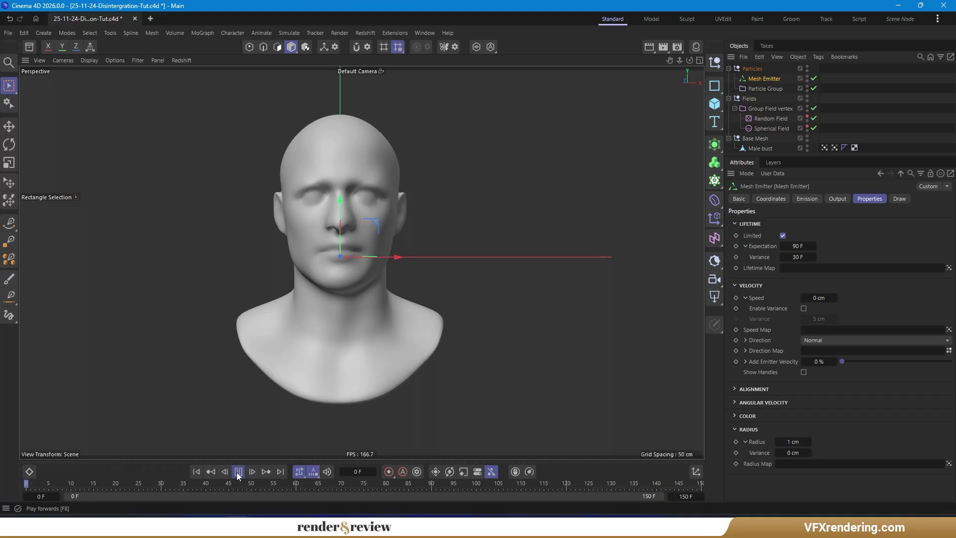
click(824, 148)
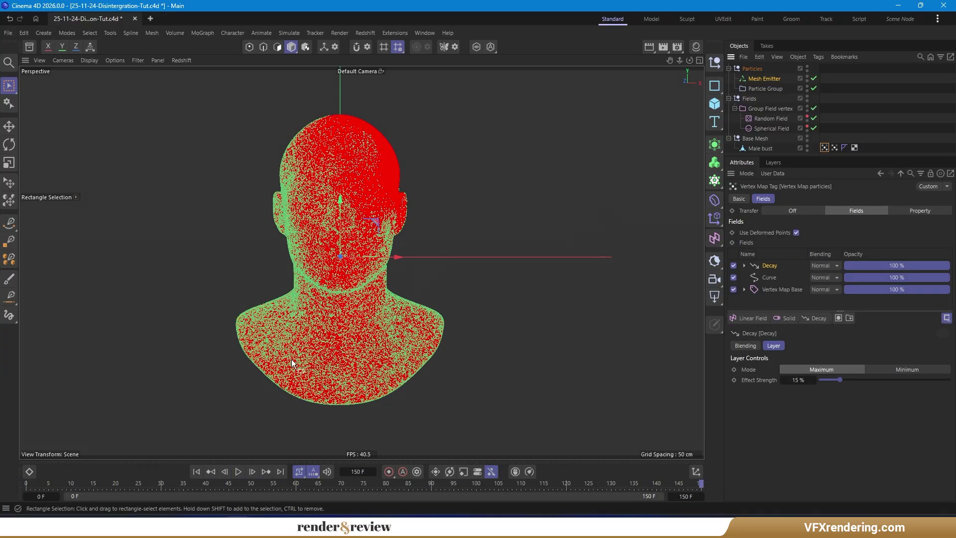
click(196, 471)
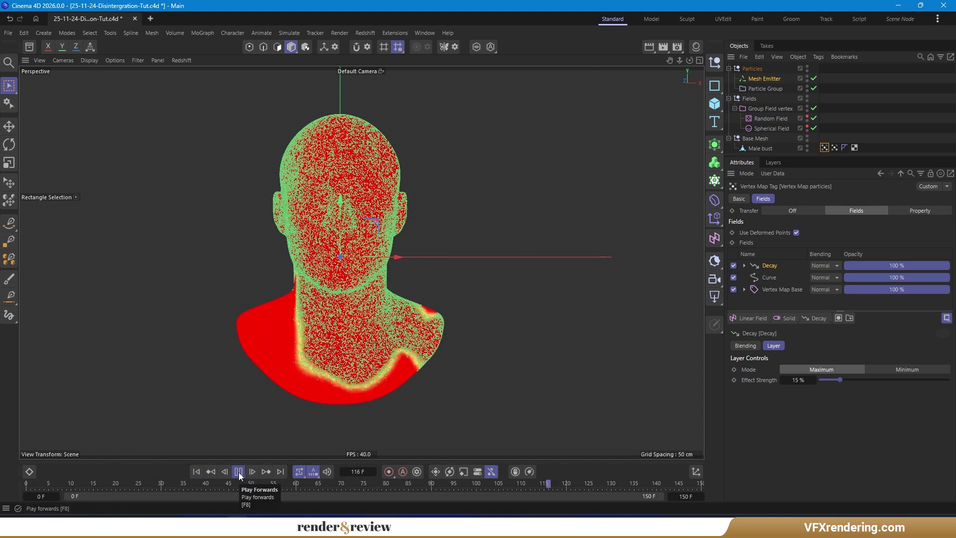
click(197, 472)
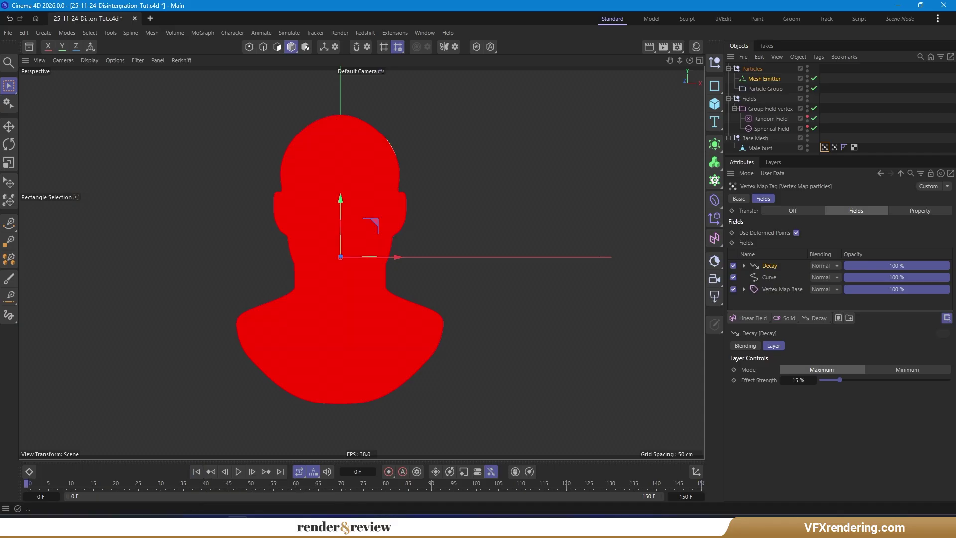
click(287, 33)
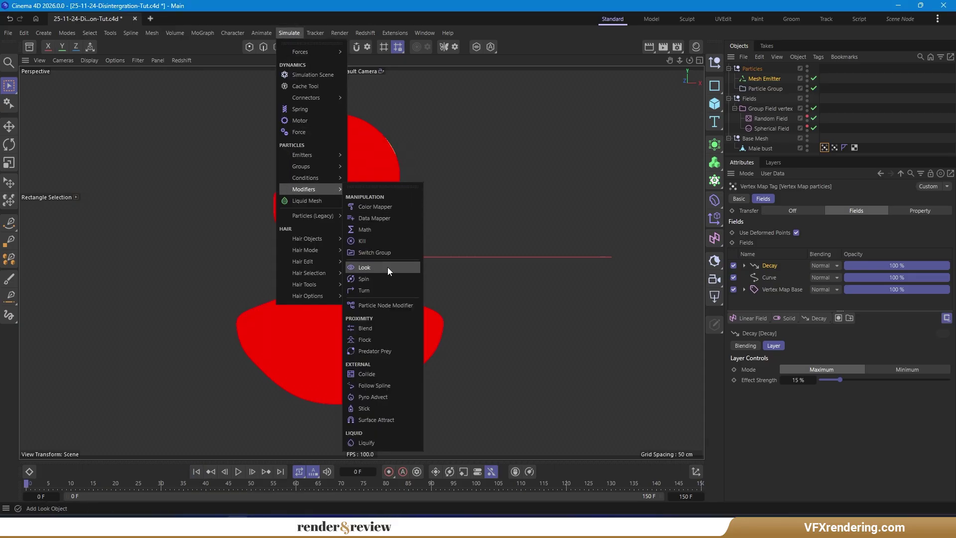
mouse_move(306, 51)
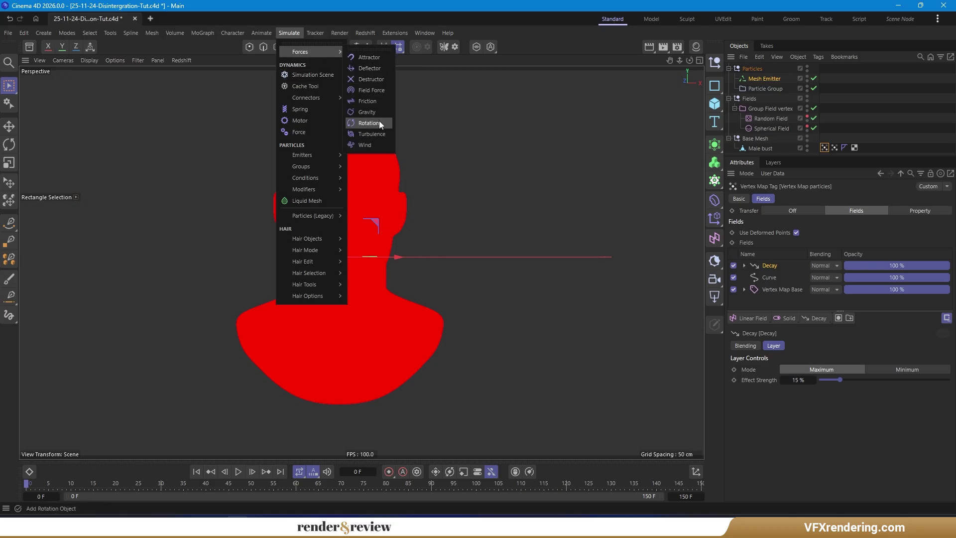
Add a Turbulence force inside Particle Group with 15 cm strength, 30% scale and 50% frequency
click(378, 132)
drag(756, 68, 780, 99)
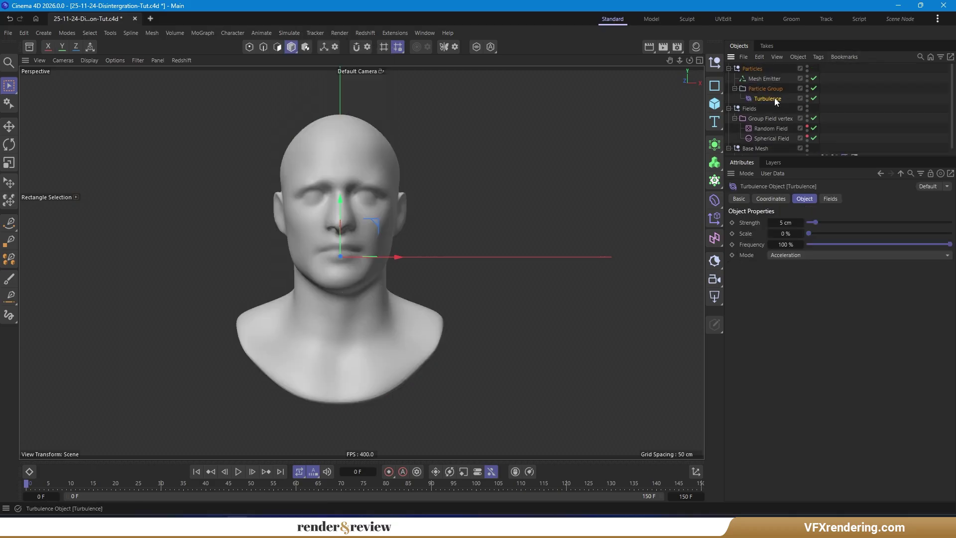
click(785, 222)
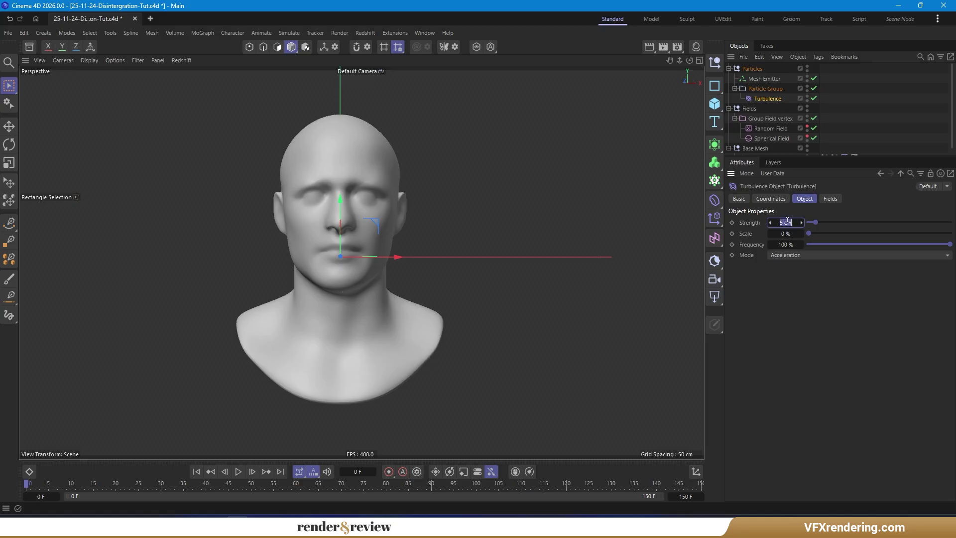
text(1)
click(787, 233)
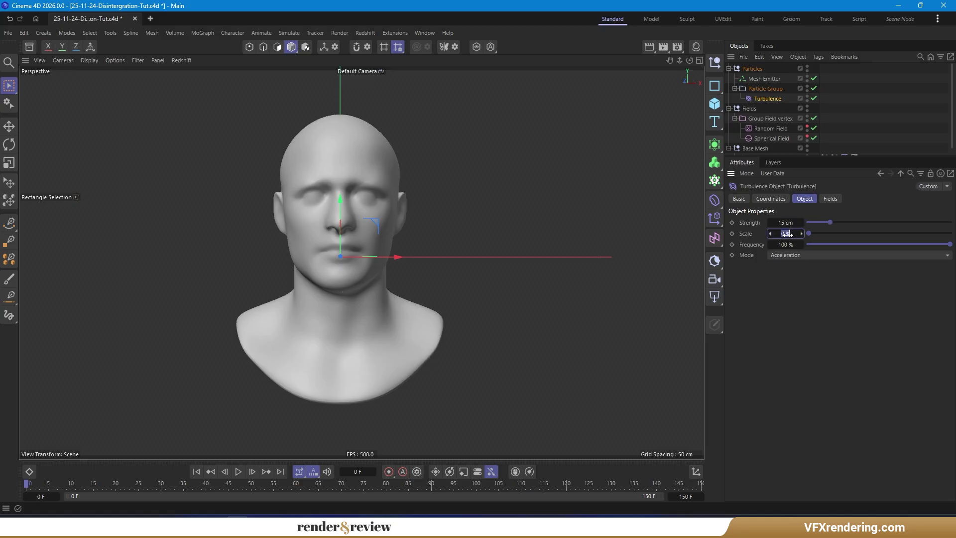
text(30)
click(789, 245)
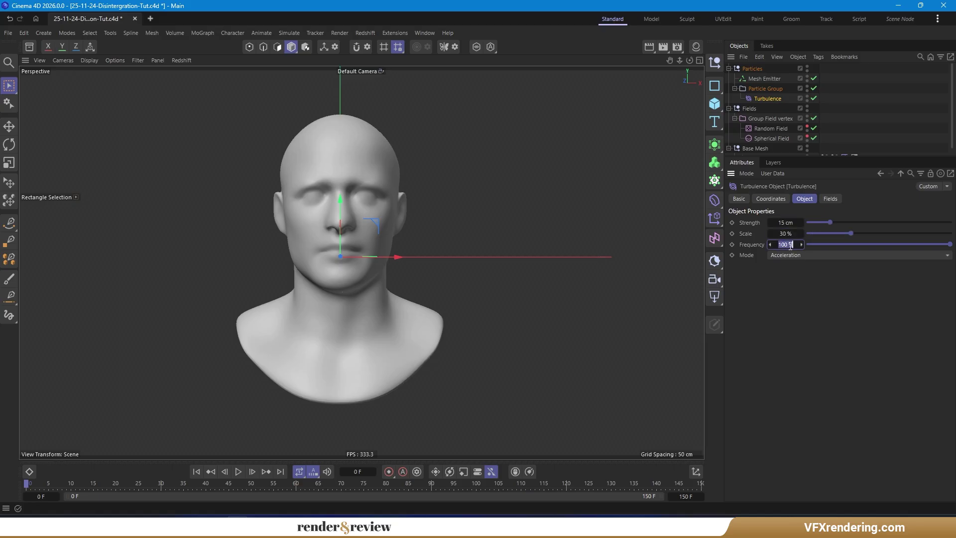
text(50)
key(Return)
Preview the turbulence, rewind, and switch its mode to Aerodynamics Wind
click(238, 471)
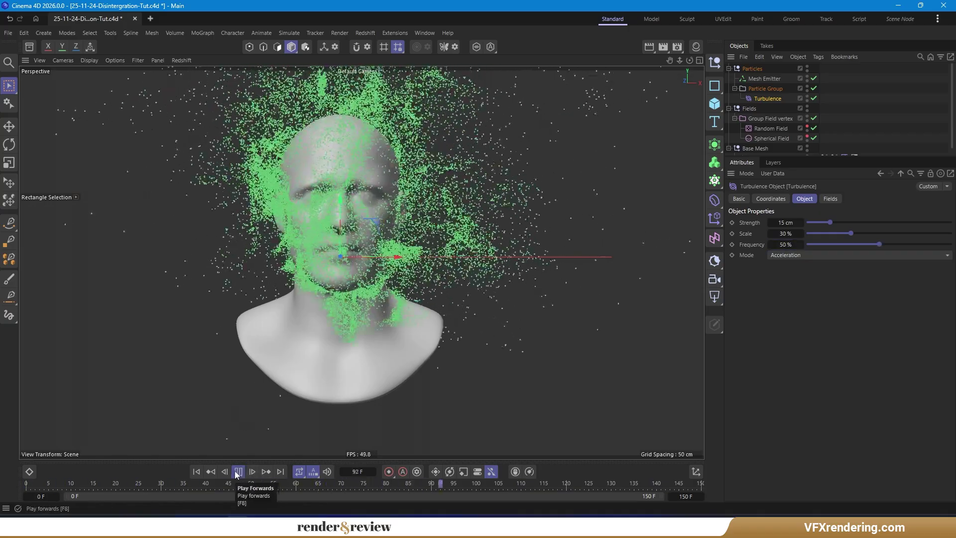
click(196, 471)
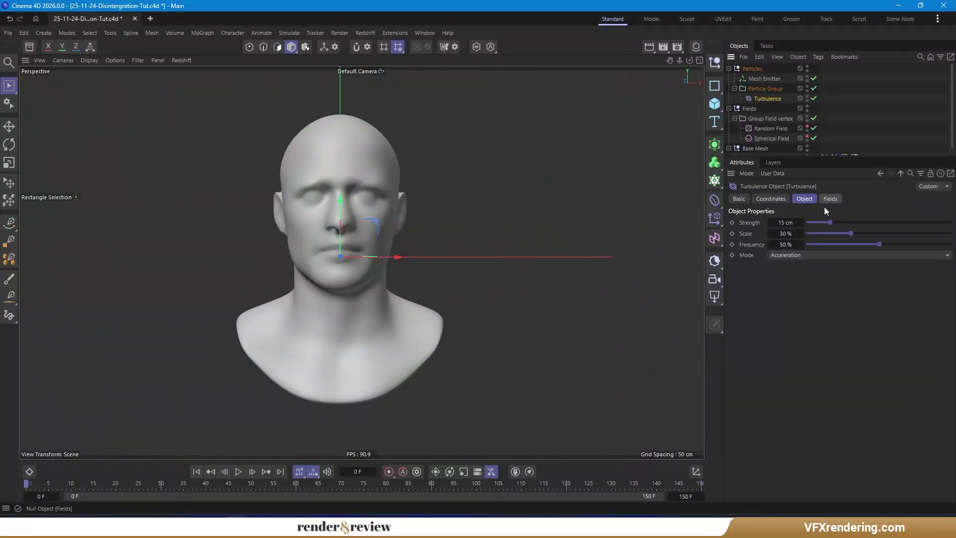
click(815, 255)
click(811, 288)
Duplicate the Turbulence as Turbulence.1 with 5 cm strength, 50% scale and 75% frequency
ctrl+drag(769, 100, 771, 92)
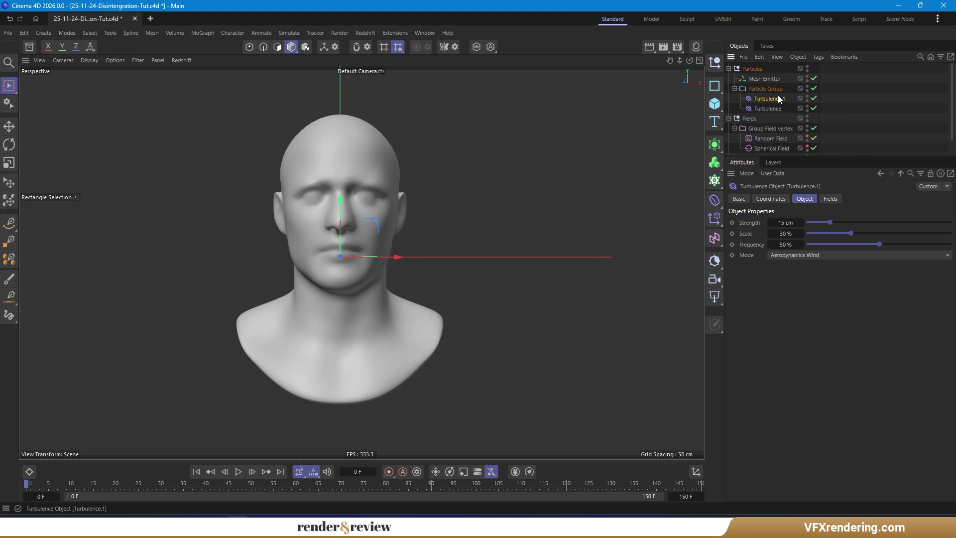
double_click(785, 222)
text(5)
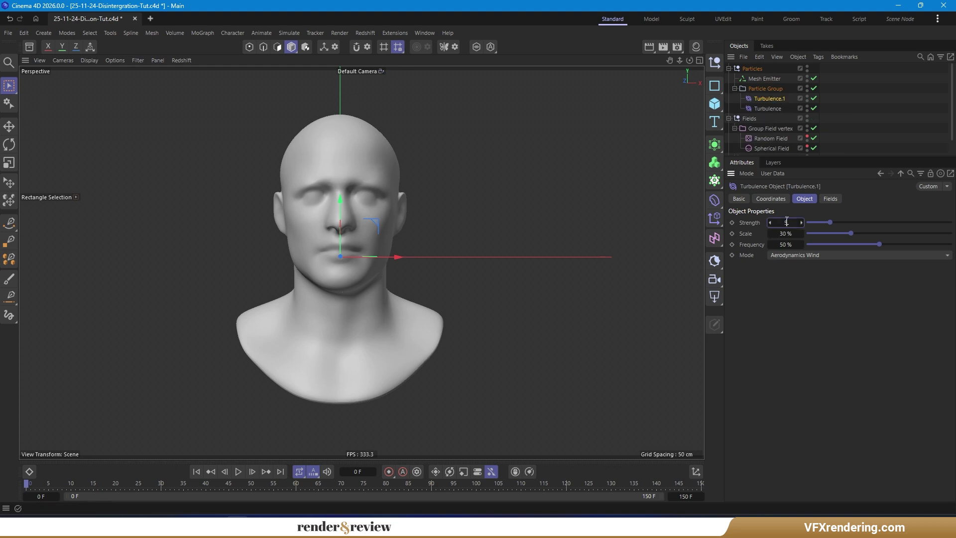
double_click(786, 233)
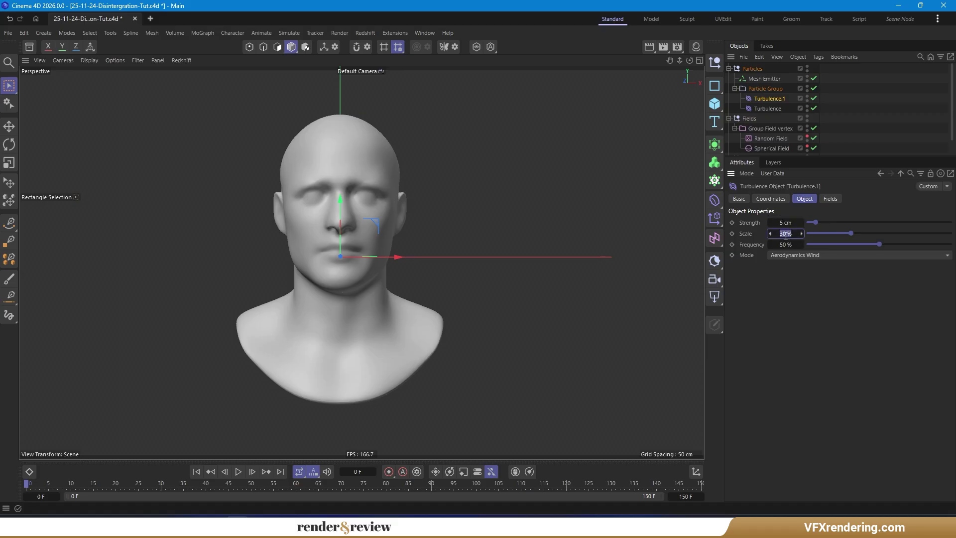
text(50)
key(Return)
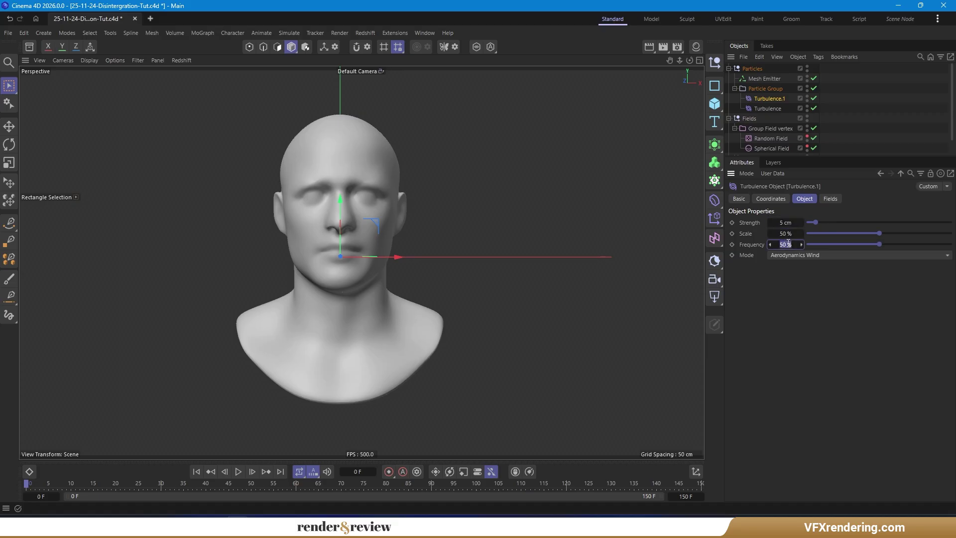
text(75)
key(Return)
Preview both turbulences, then stop and rewind to the first frame
click(238, 471)
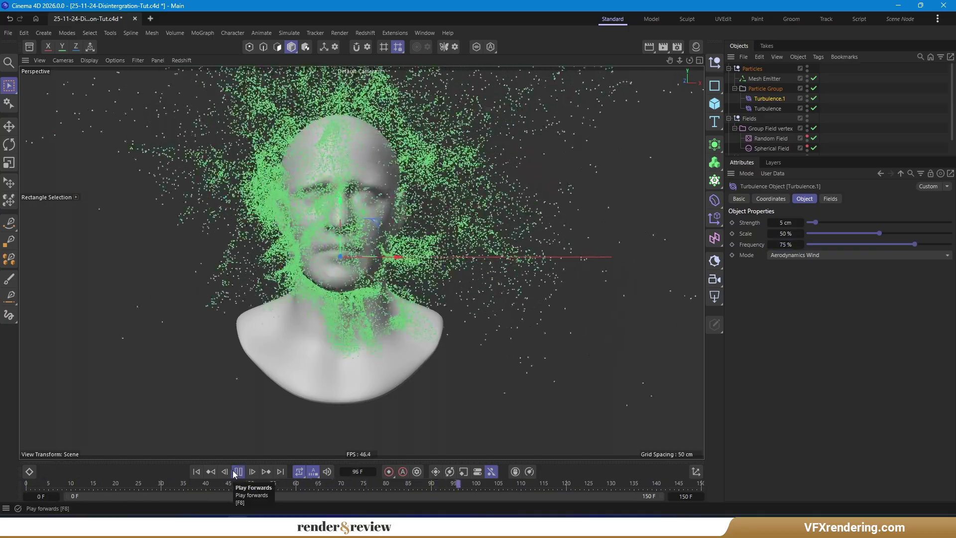
click(234, 472)
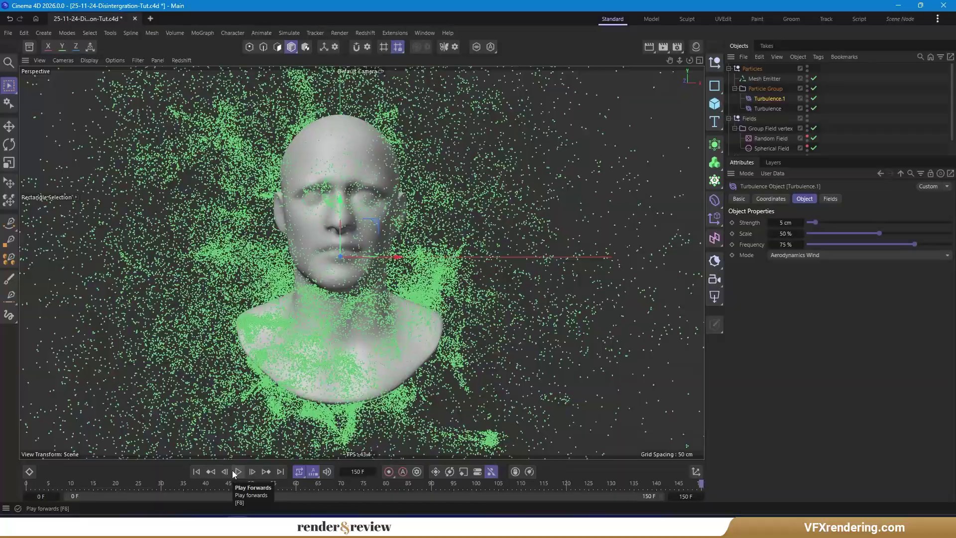
click(196, 471)
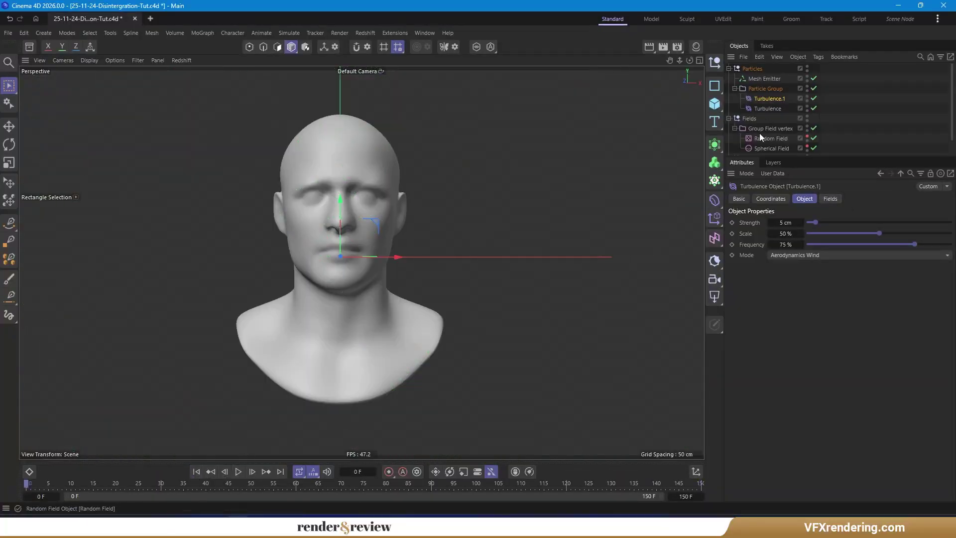
Add a Data Mapper inside Particle Group driven by Age Percentage with an ease-in-out curve
click(288, 33)
mouse_move(303, 188)
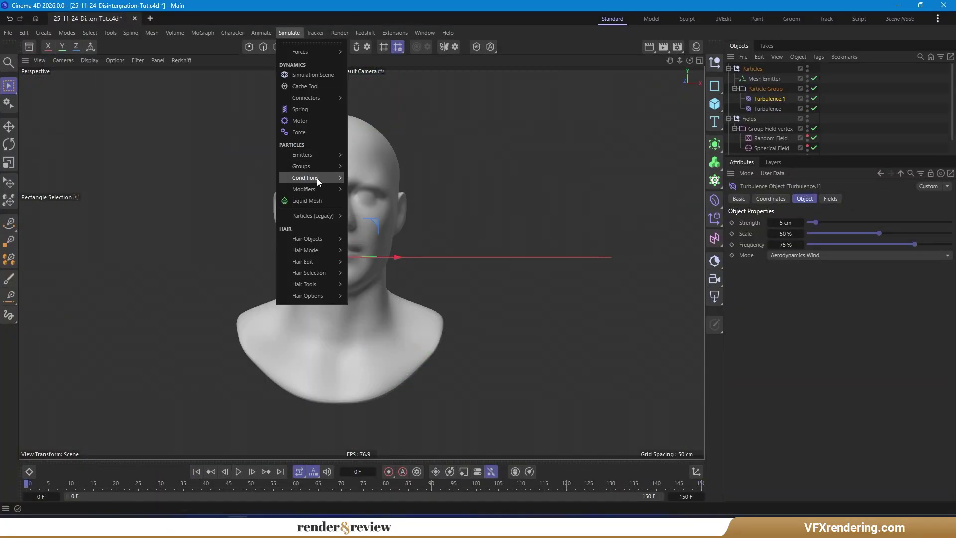
click(375, 218)
drag(776, 70, 777, 102)
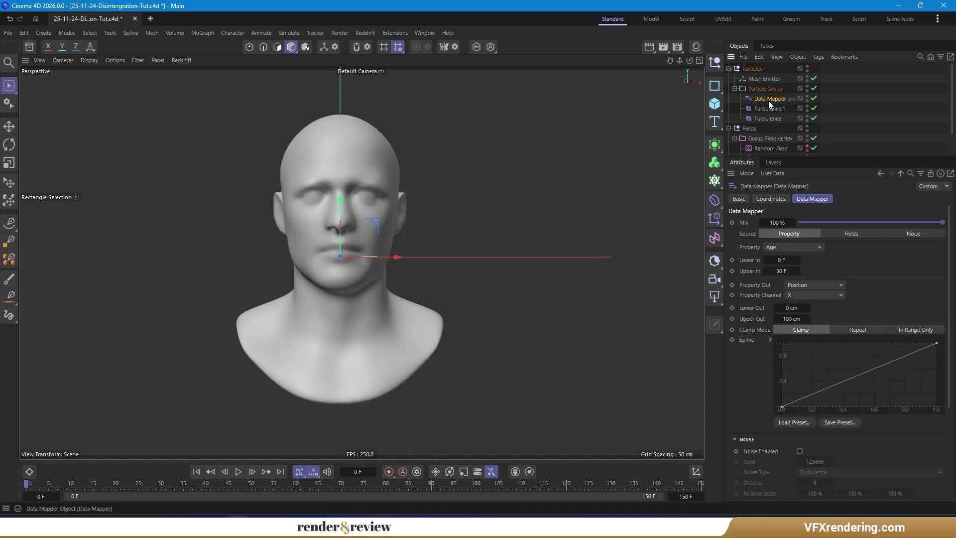
click(800, 248)
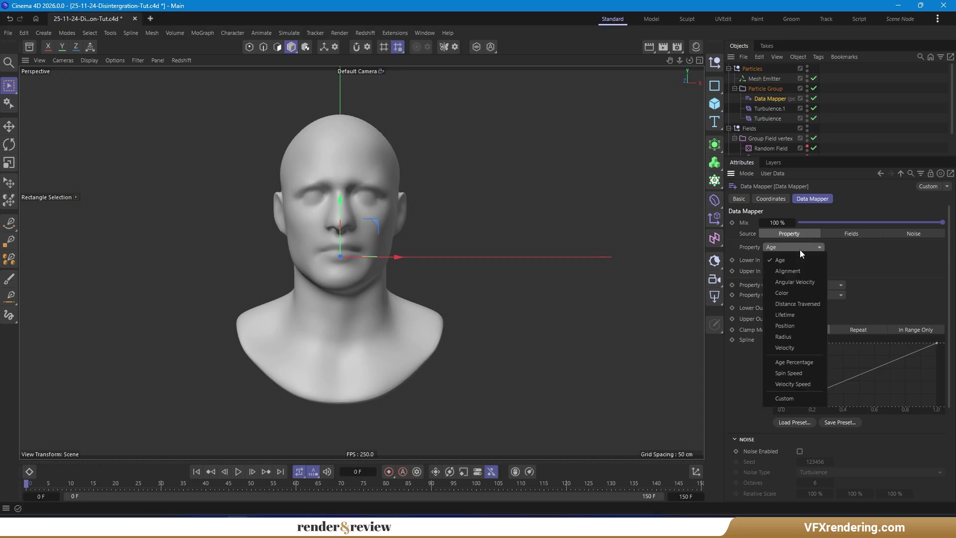
click(806, 362)
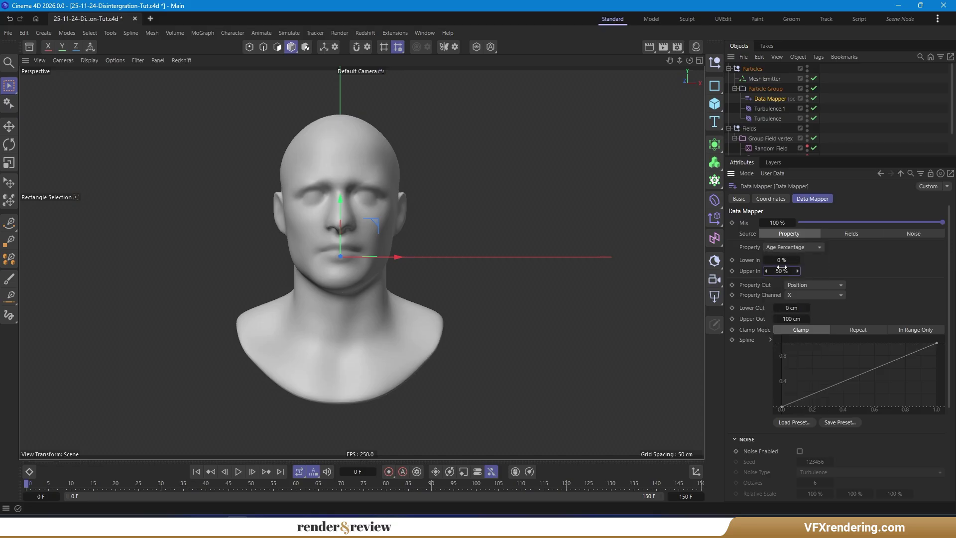
click(796, 307)
click(784, 422)
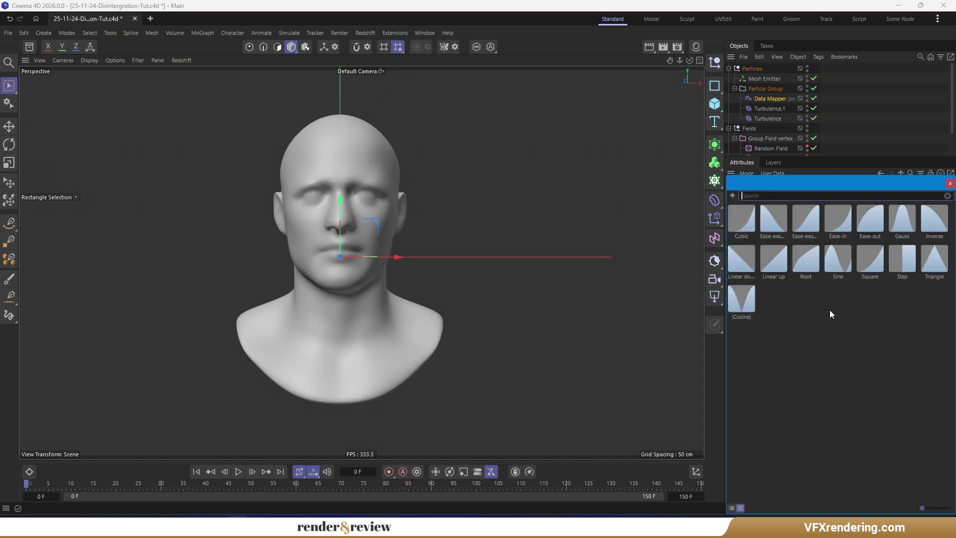
double_click(806, 227)
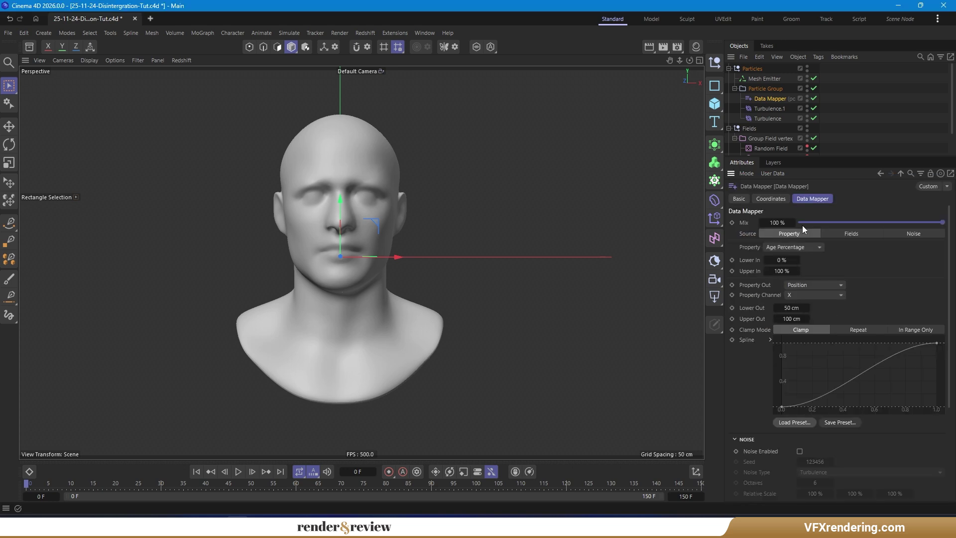
Map the Data Mapper output onto Velocity Speed, preview the result and rewind to frame 0
click(238, 471)
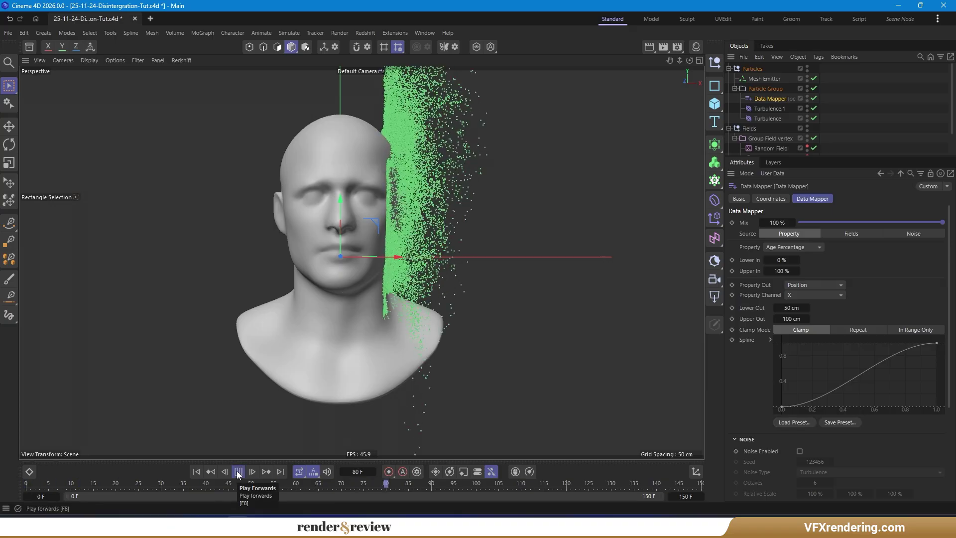
click(211, 471)
click(814, 294)
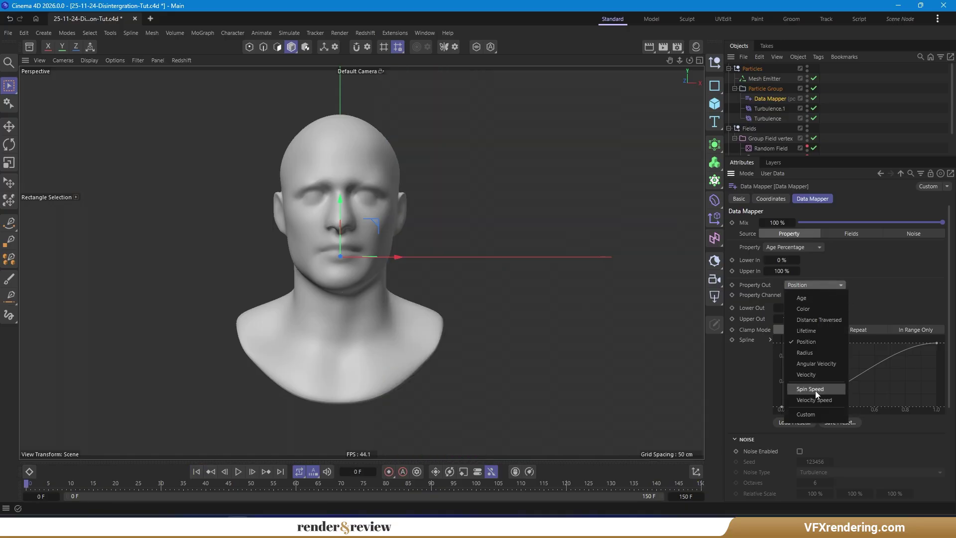
click(814, 390)
click(239, 471)
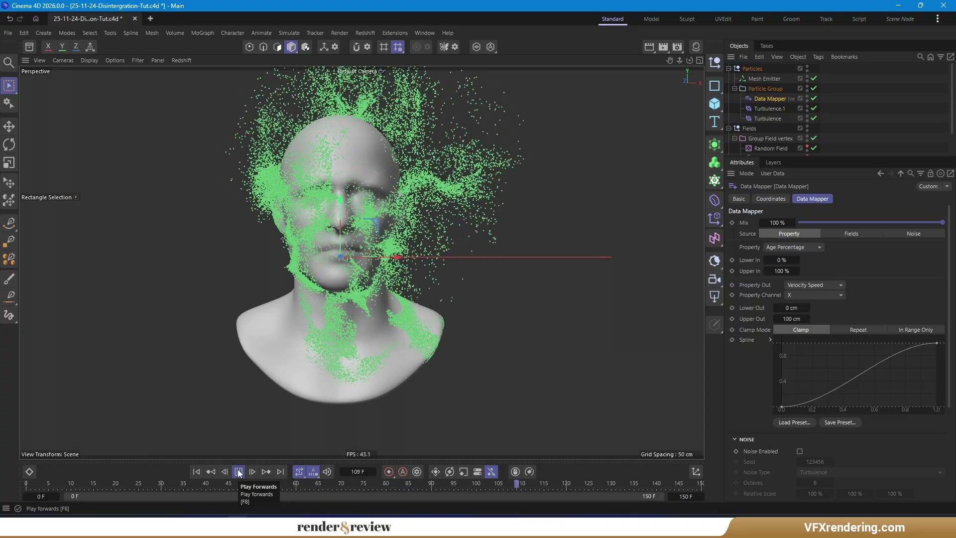
click(196, 471)
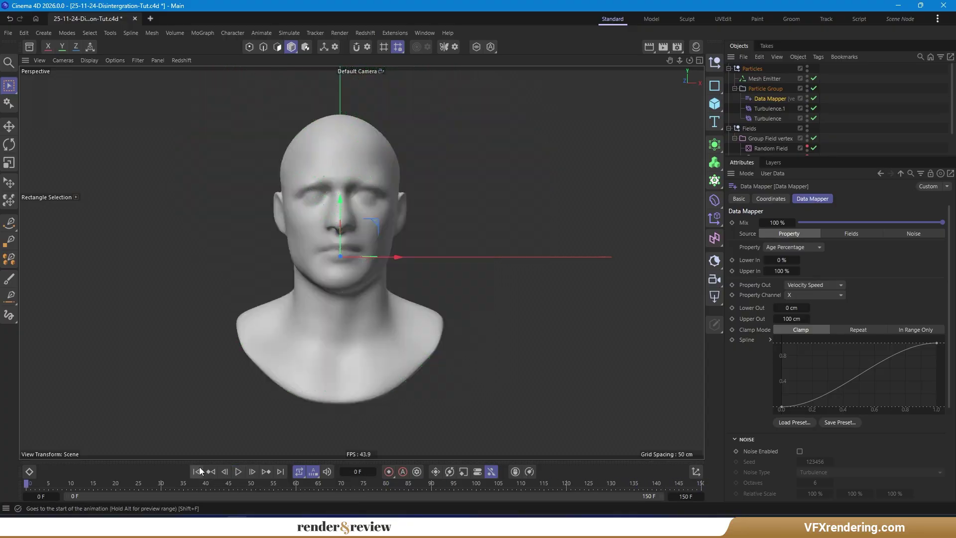
Add a Gravity force inside Particle Group with 150 cm acceleration and a -105° bank rotation
click(283, 34)
mouse_move(300, 51)
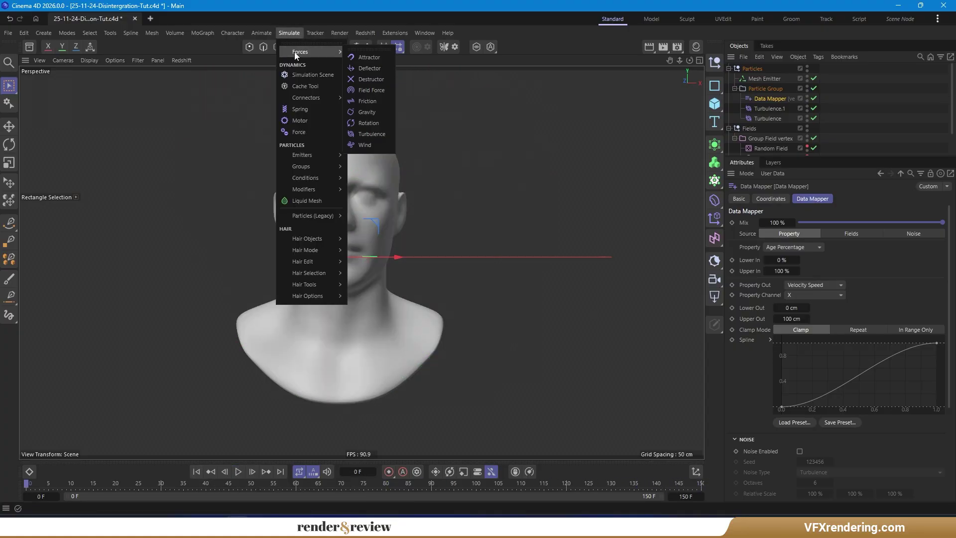
click(373, 110)
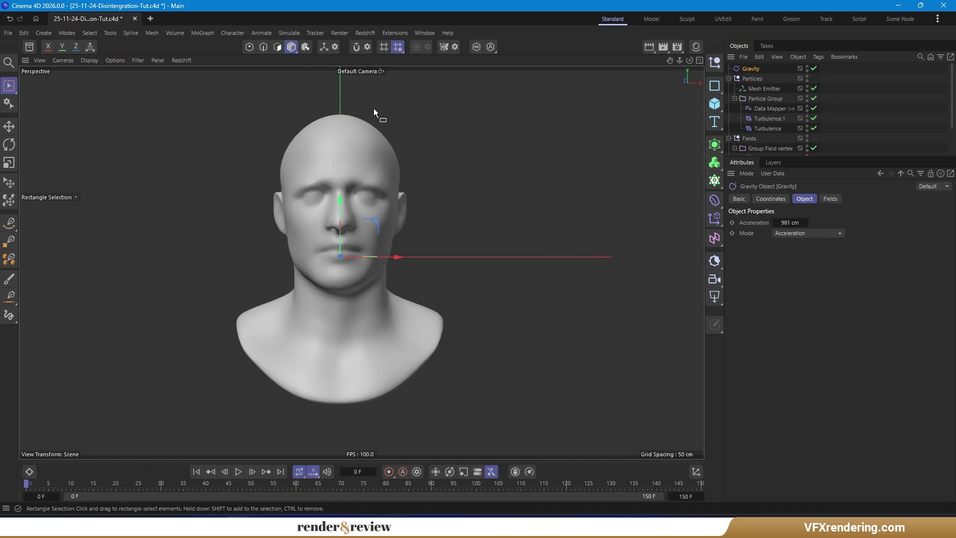
drag(789, 118, 783, 132)
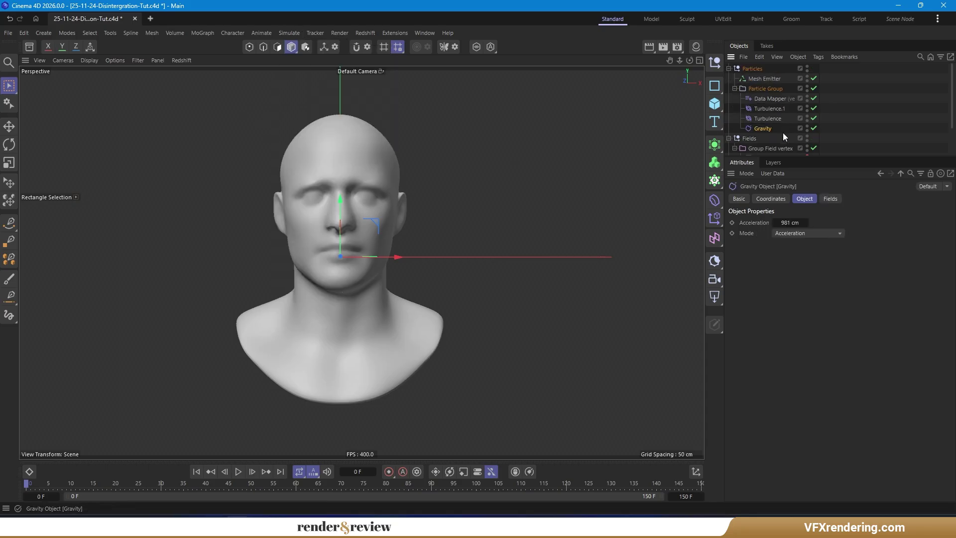
click(785, 221)
click(773, 199)
click(835, 259)
text(-10)
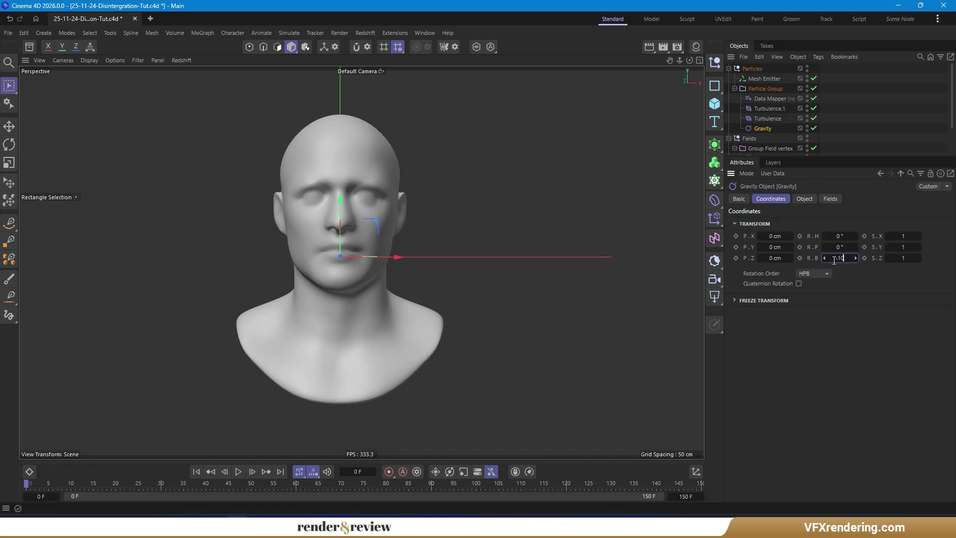
text(5)
key(Return)
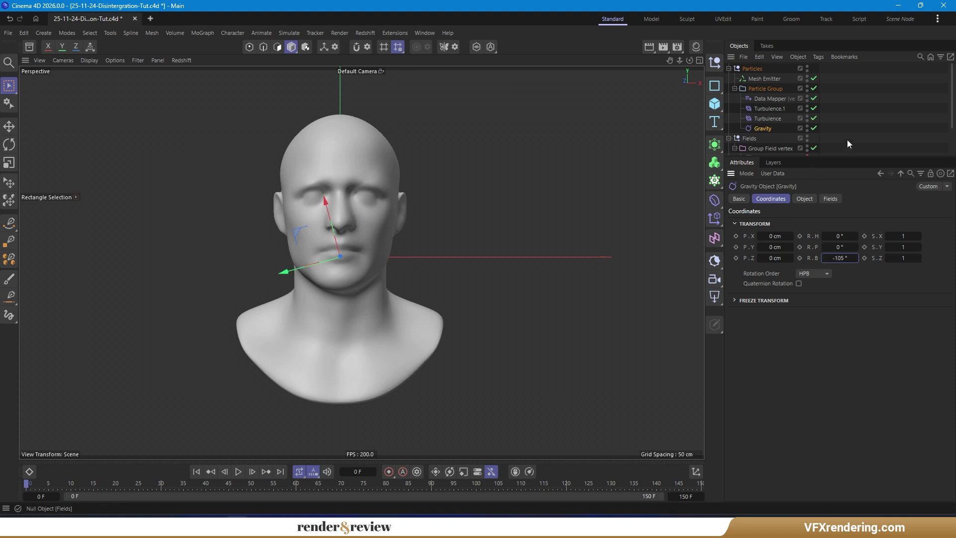
click(846, 140)
Set the project's simulation default gravity to 0 cm
key(ctrl+d)
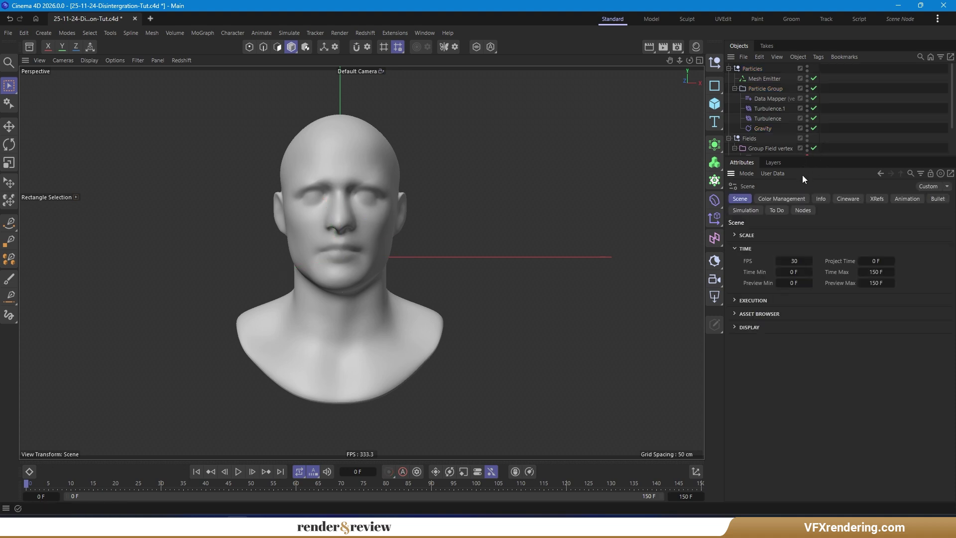
click(745, 210)
drag(813, 275, 825, 278)
text(0)
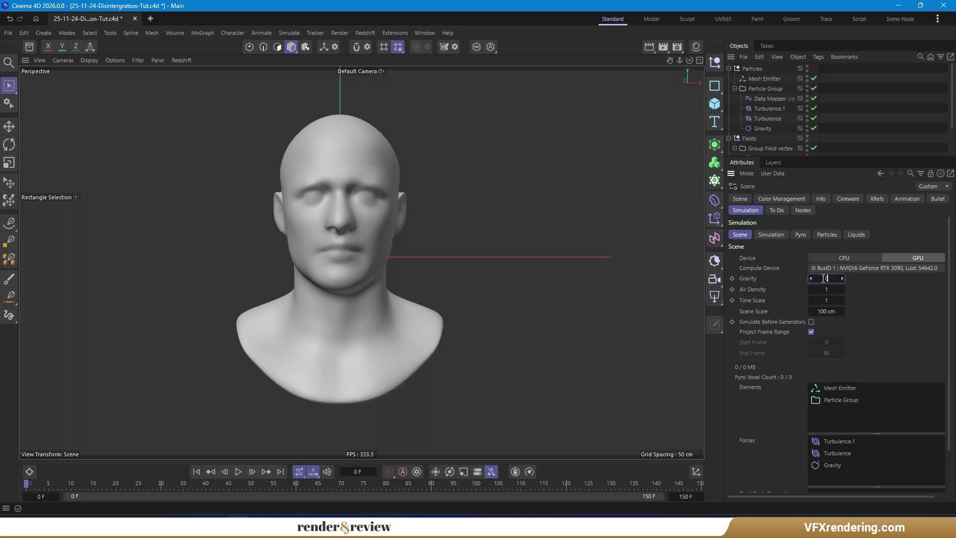
scroll(776, 110, down, 1)
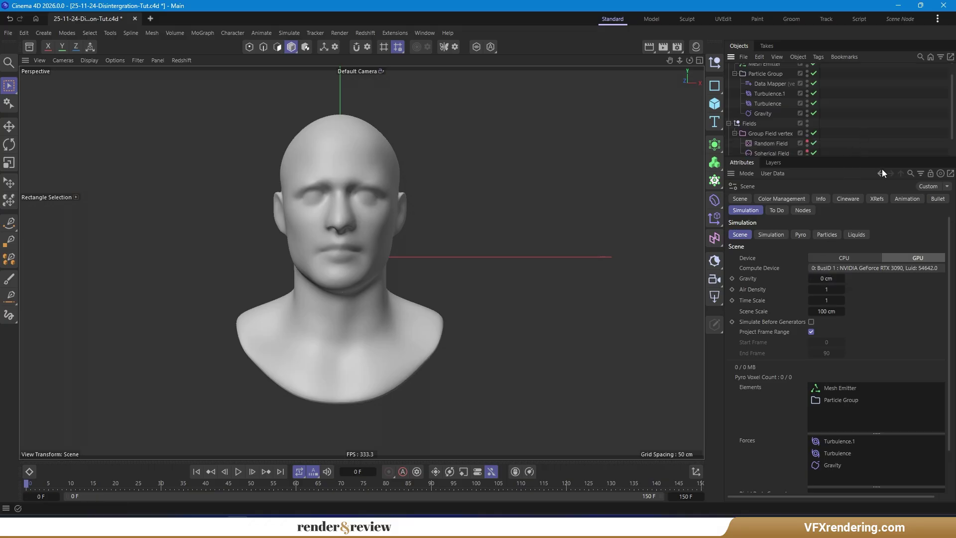
Reselect the Gravity force, preview its sideways pull on the particles, and rewind
click(766, 117)
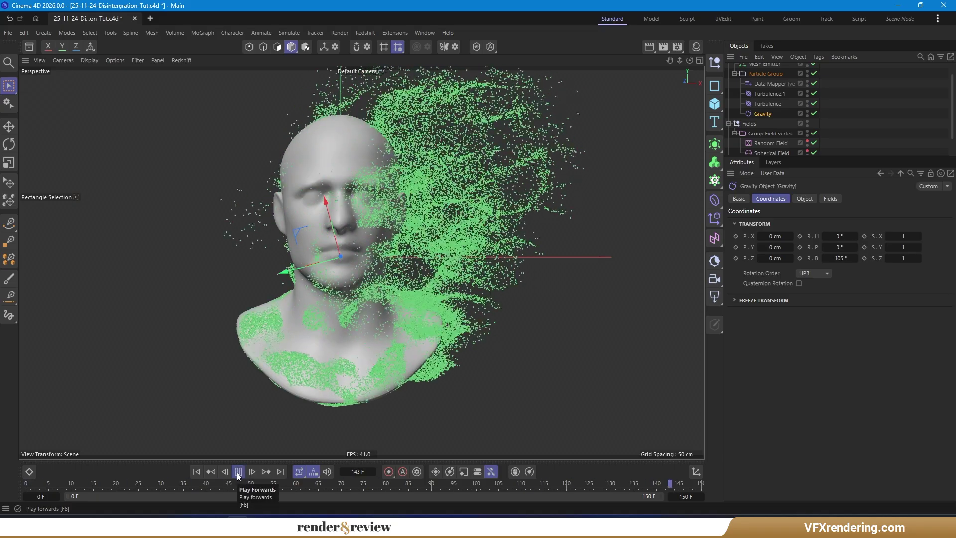
click(196, 471)
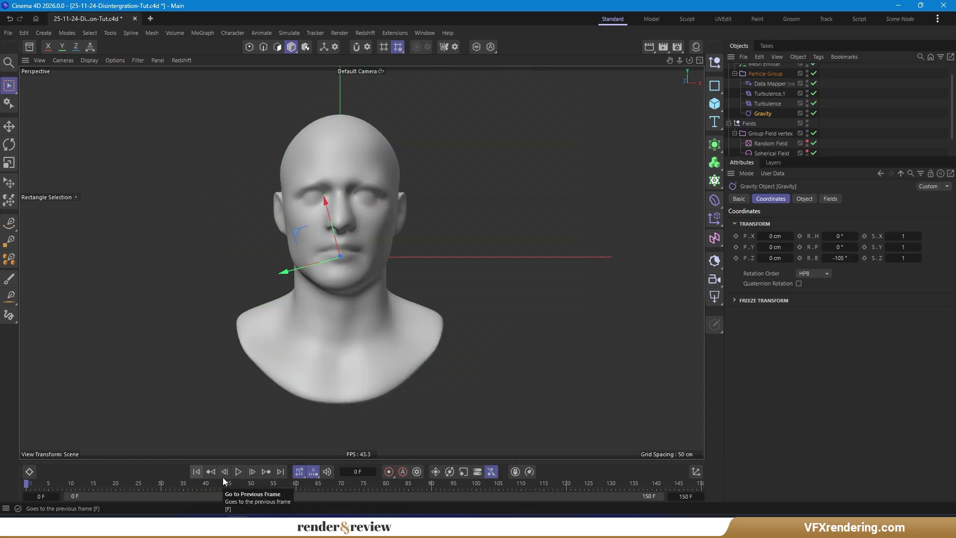
click(238, 471)
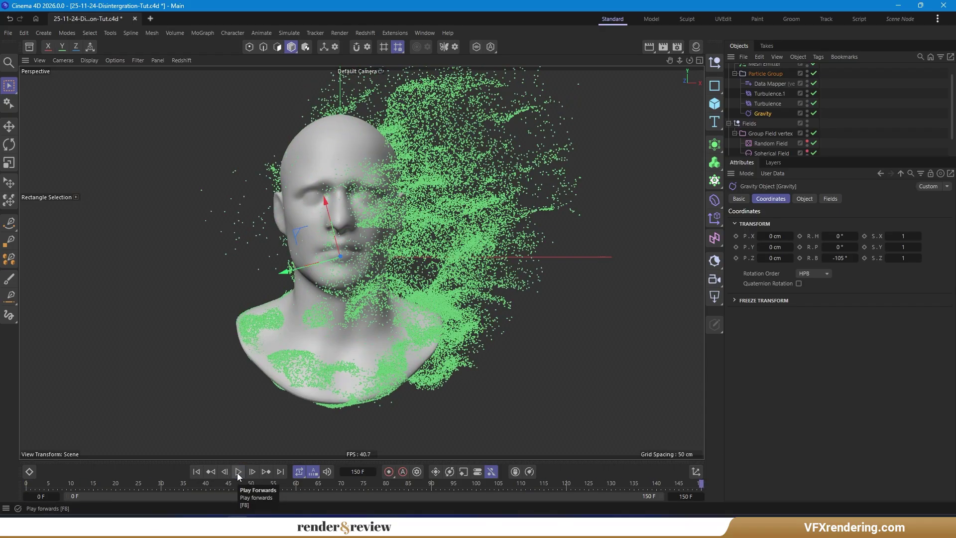
click(195, 471)
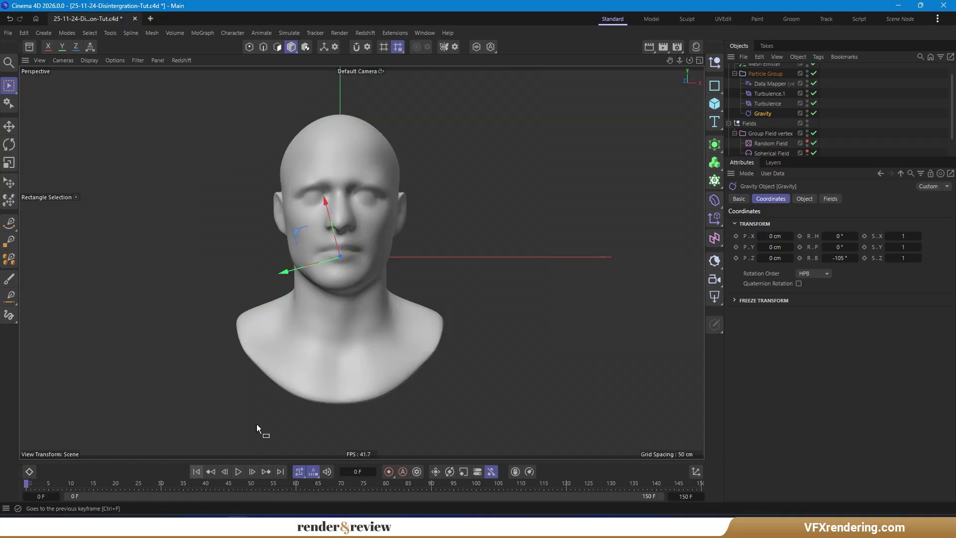
Add a Surface Attract modifier with 200% Follow Strength, 5% damping and Apply Object Velocity enabled
click(286, 33)
mouse_move(304, 188)
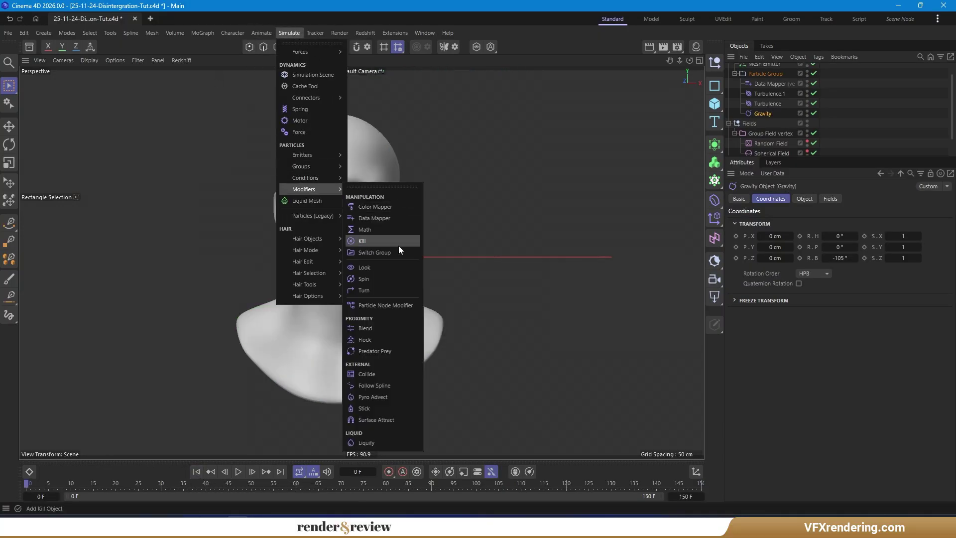
click(384, 419)
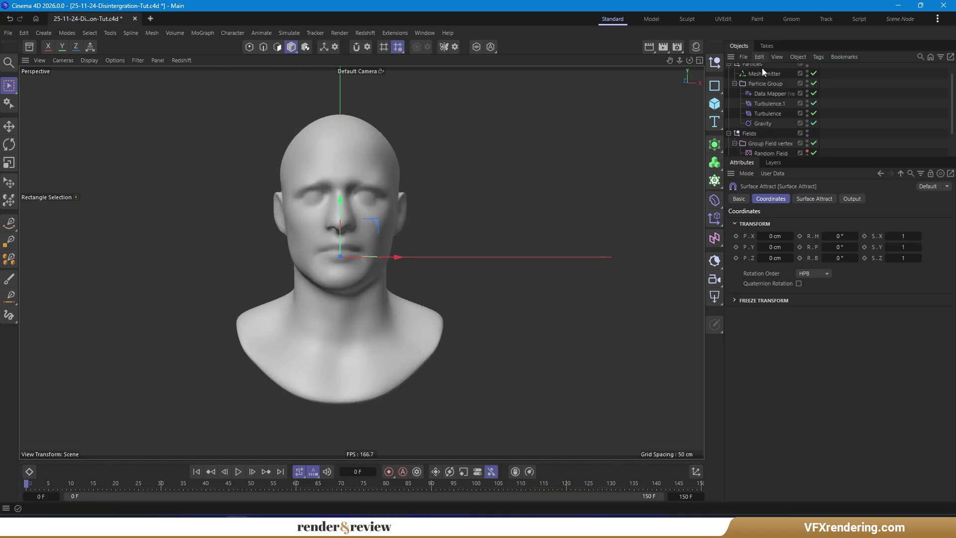
click(815, 199)
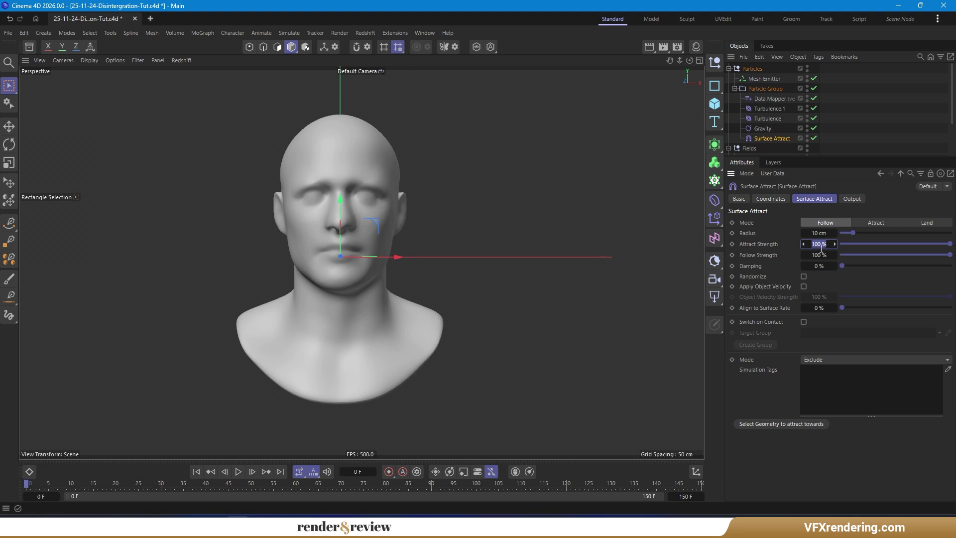
click(822, 255)
text(200)
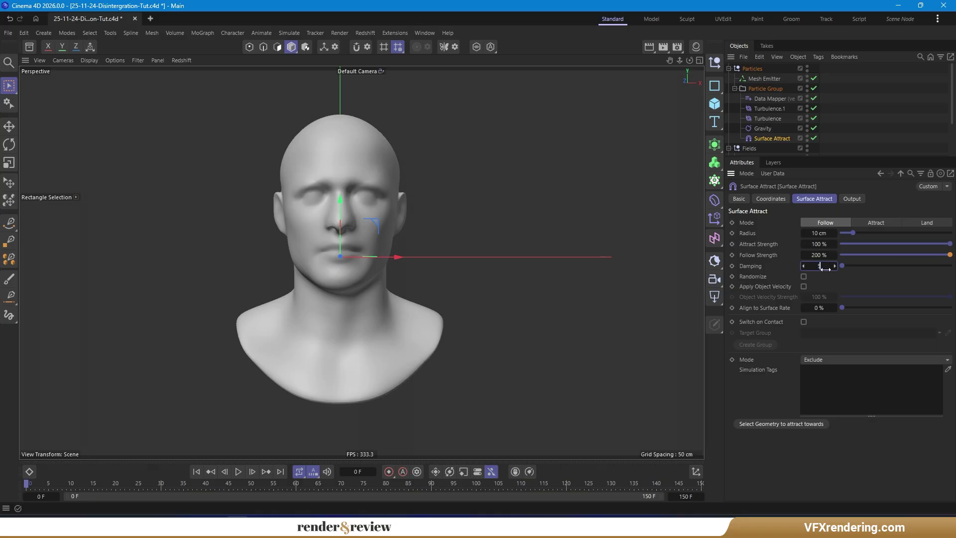
click(804, 287)
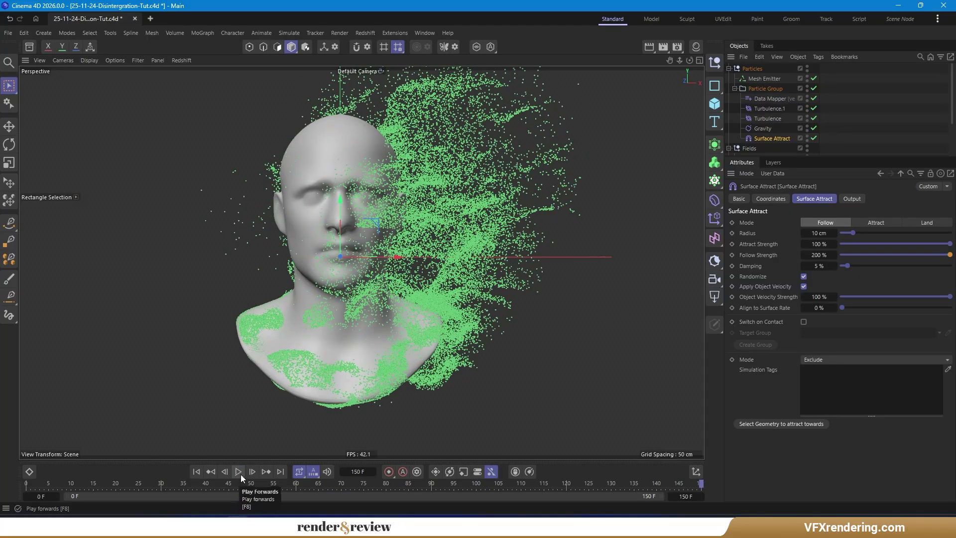
scroll(788, 106, down, 2)
Give the Male bust a Collider tag colliding on both sides with Surface liquid collisions
right_click(771, 152)
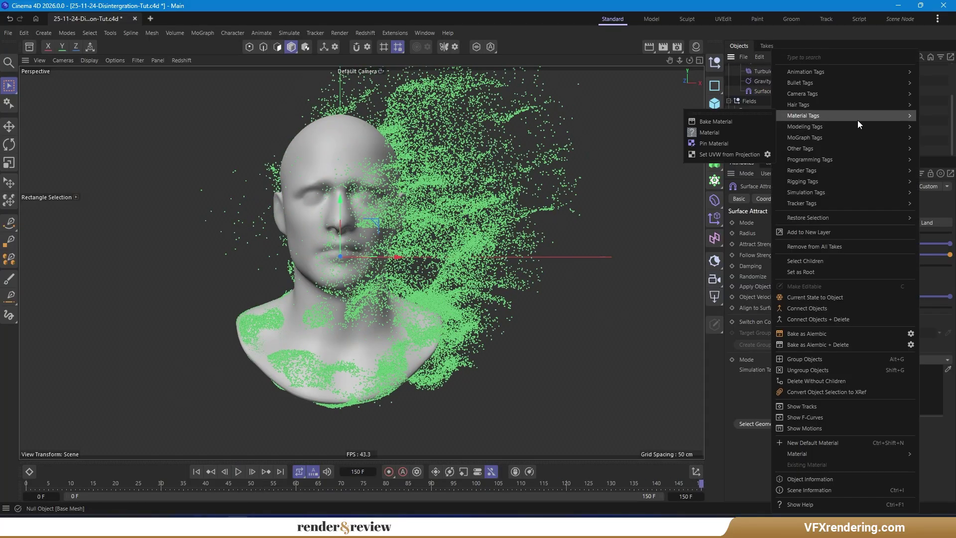
mouse_move(805, 192)
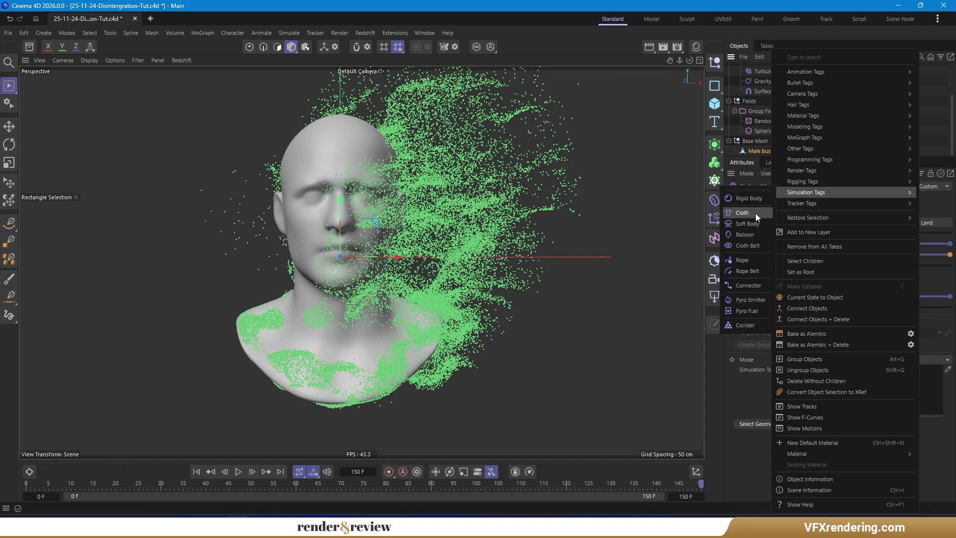
click(743, 326)
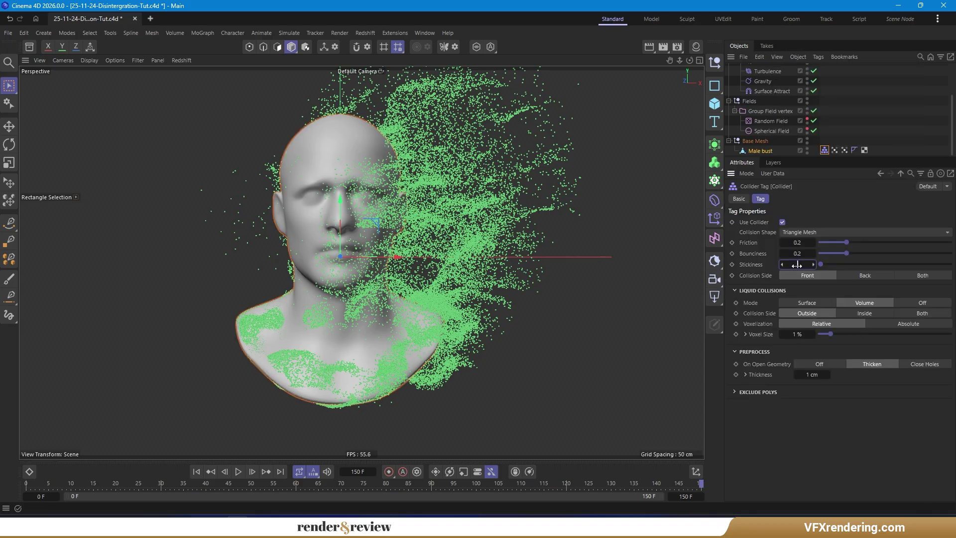
click(914, 277)
click(807, 303)
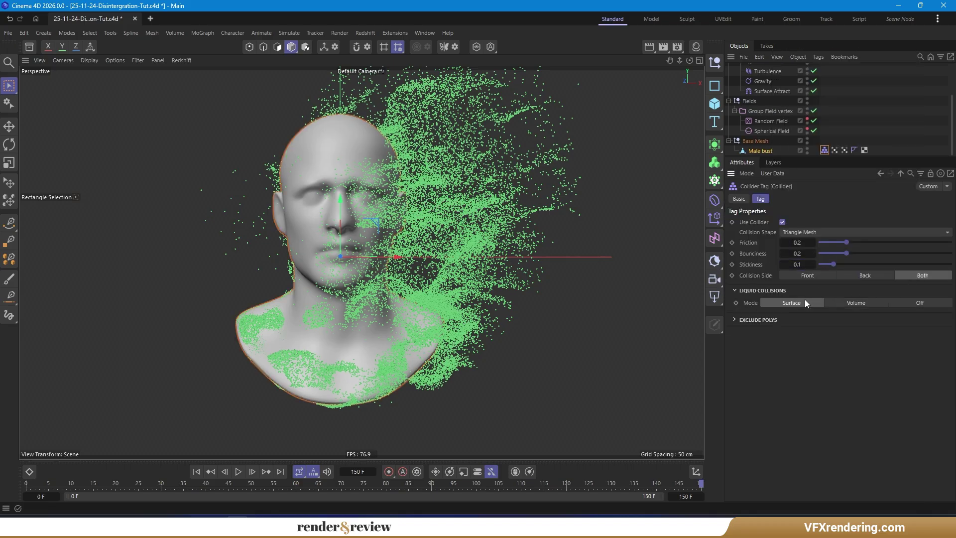
Preview particles clinging to the colliding bust, then return to frame 0
click(196, 471)
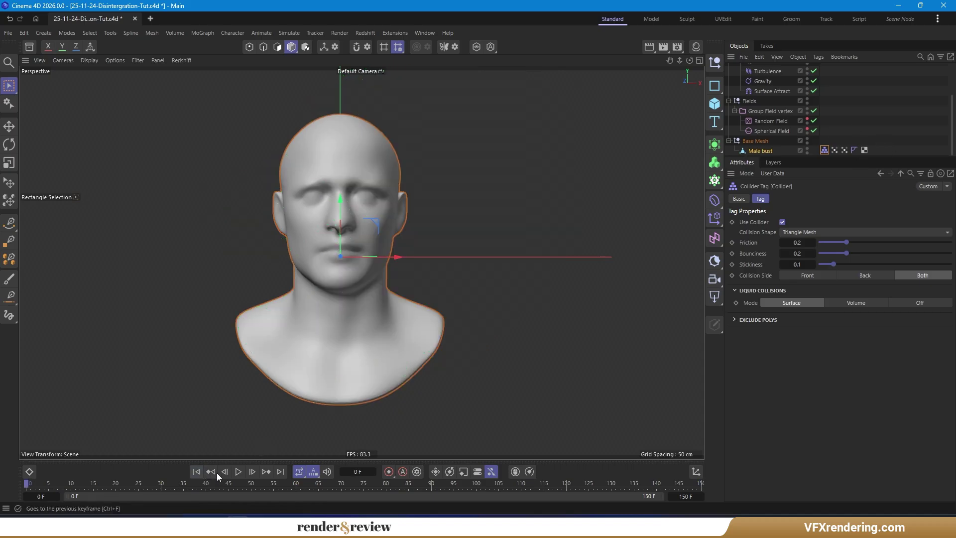
click(760, 150)
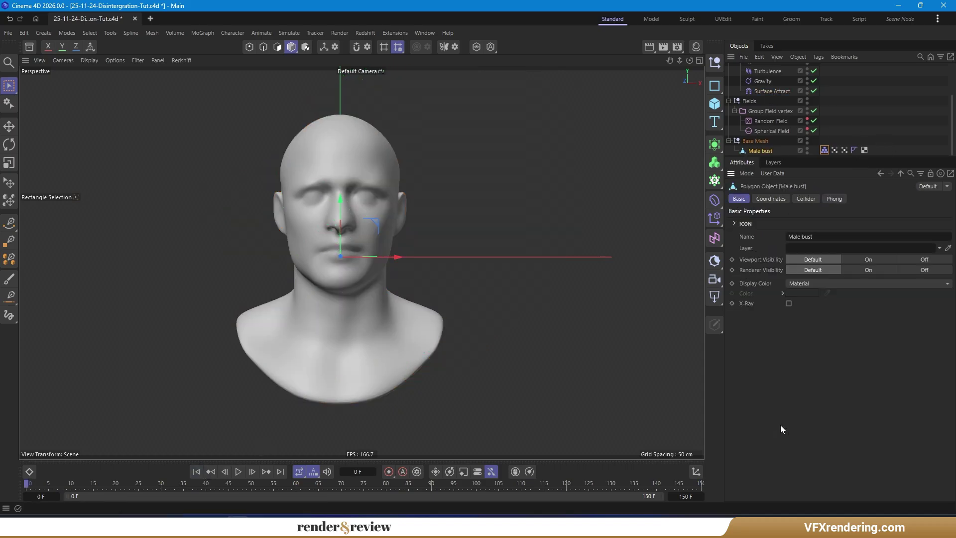
click(238, 471)
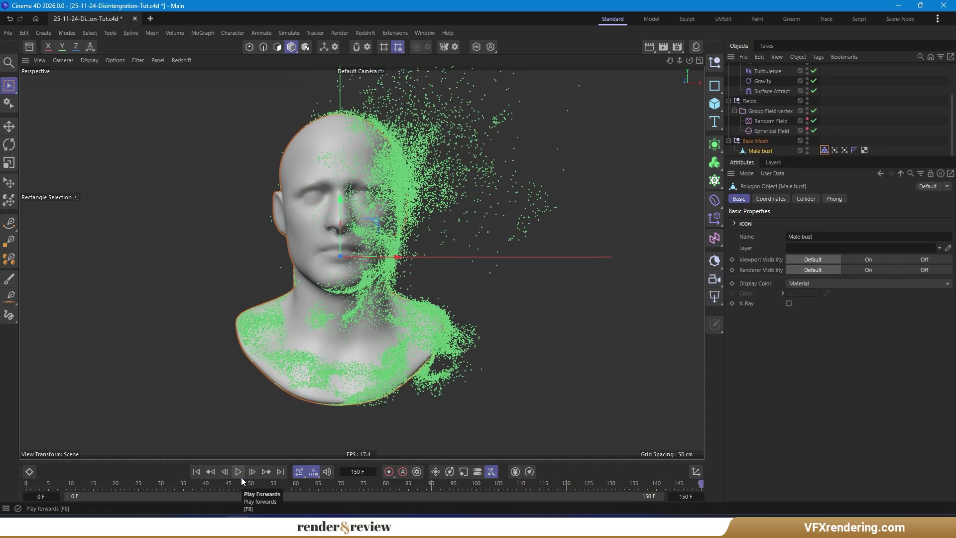
click(200, 471)
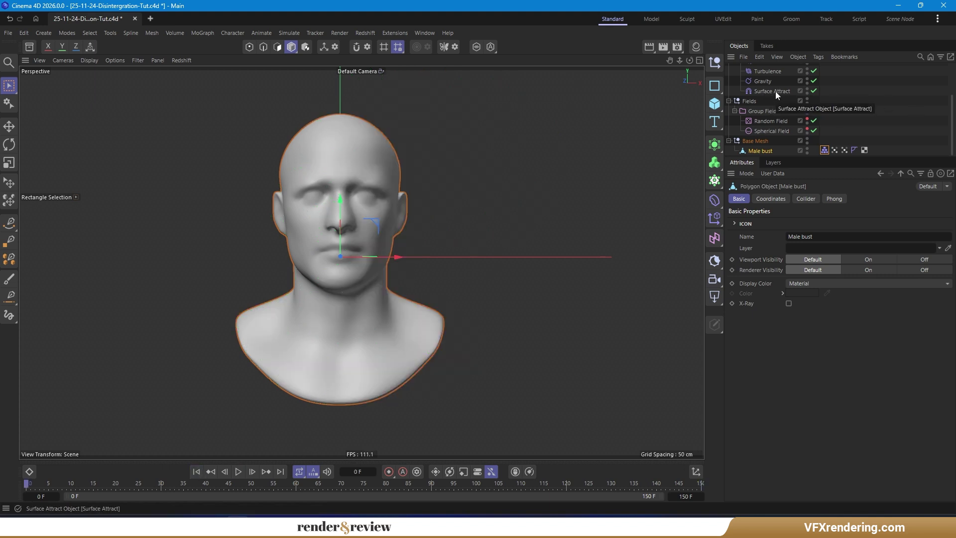
click(284, 33)
mouse_move(304, 188)
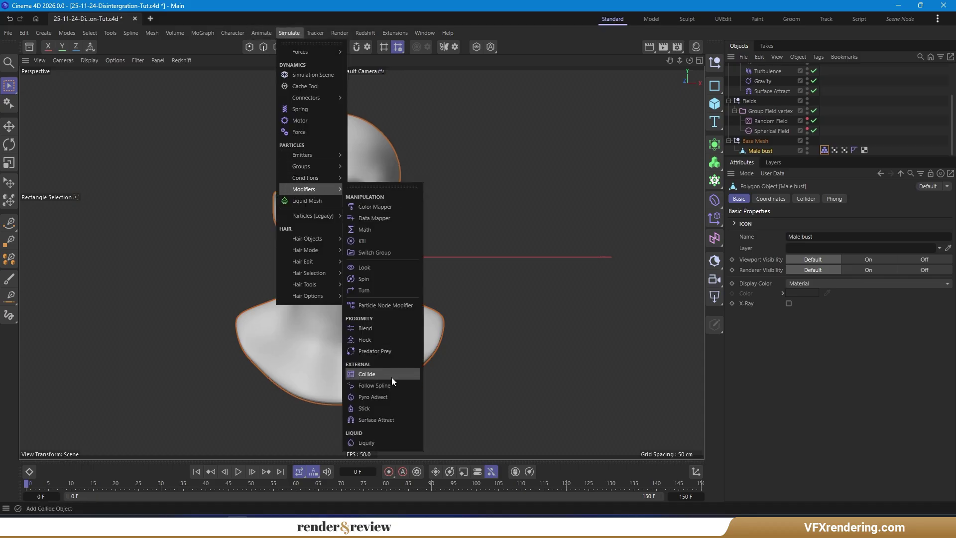
Add a Liquify modifier inside Particle Group, preview it and rewind to frame 0
click(374, 441)
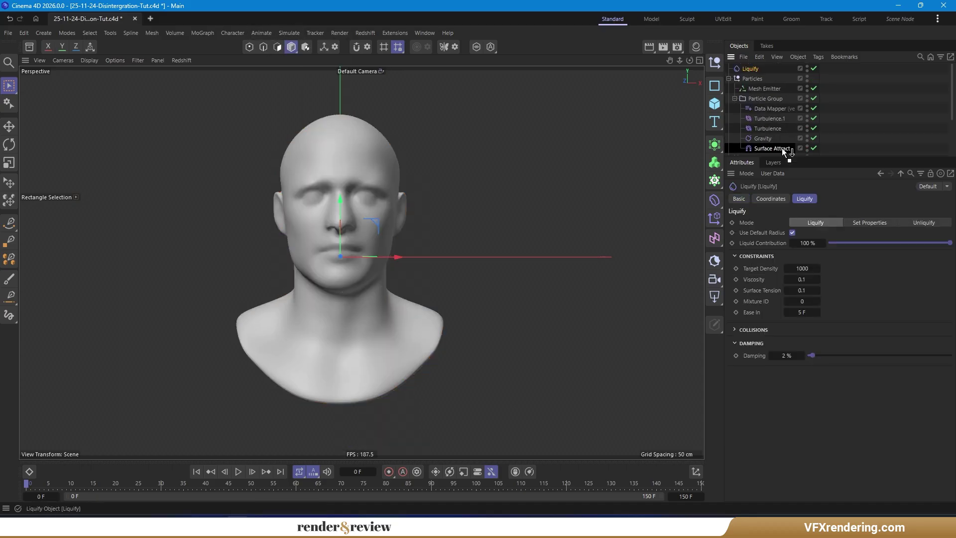
drag(784, 152, 784, 152)
click(772, 154)
click(784, 110)
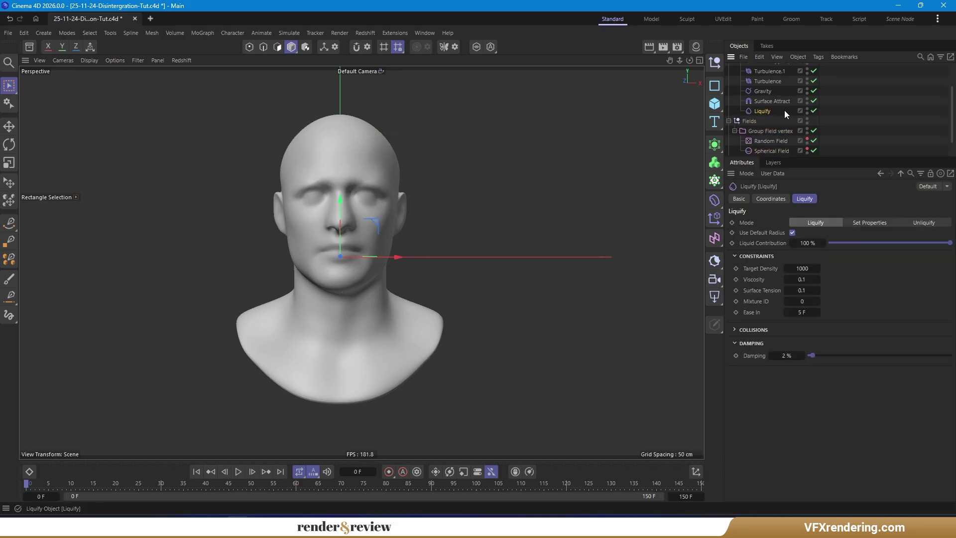
click(238, 471)
click(195, 471)
Set the project's liquid simulation Default Radius to 1 cm and rewind to frame 0
key(ctrl+d)
click(865, 236)
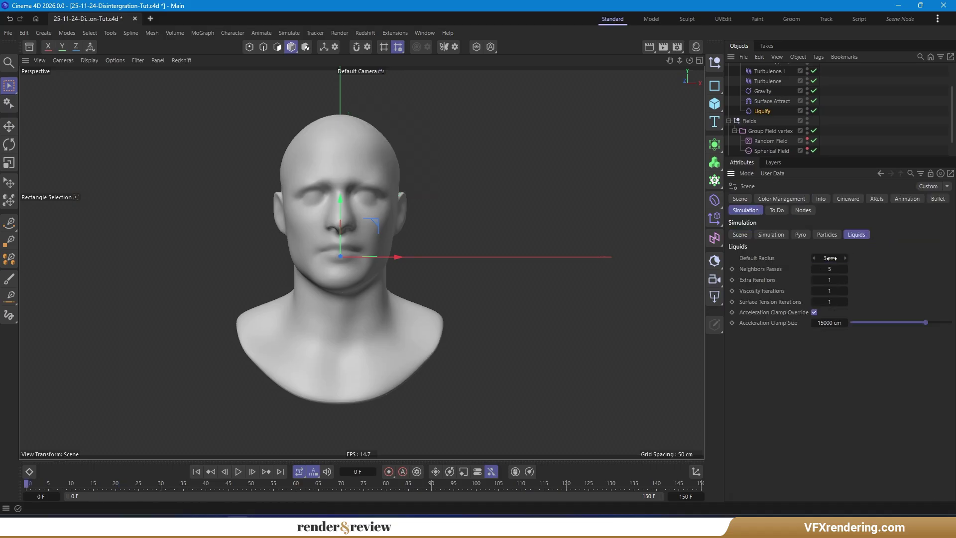
click(838, 153)
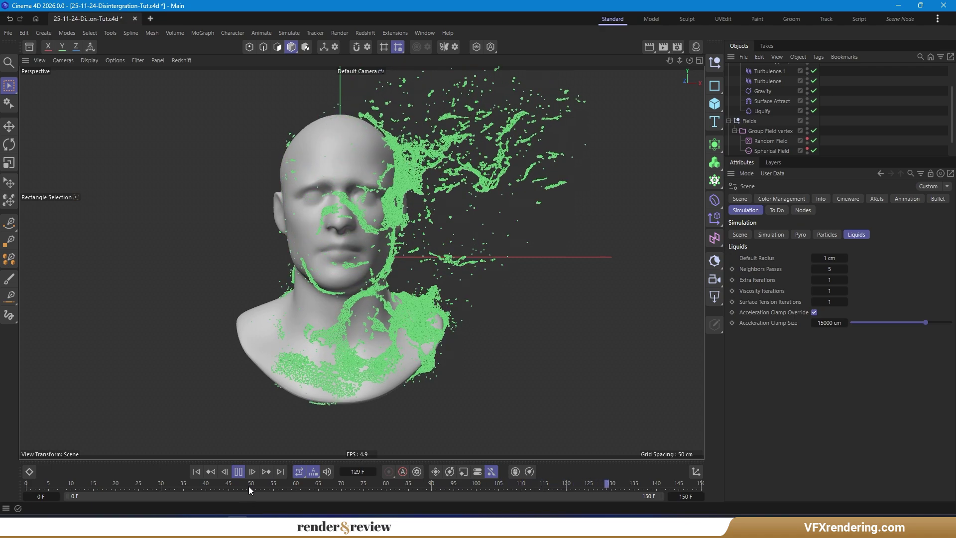
scroll(839, 121, up, 3)
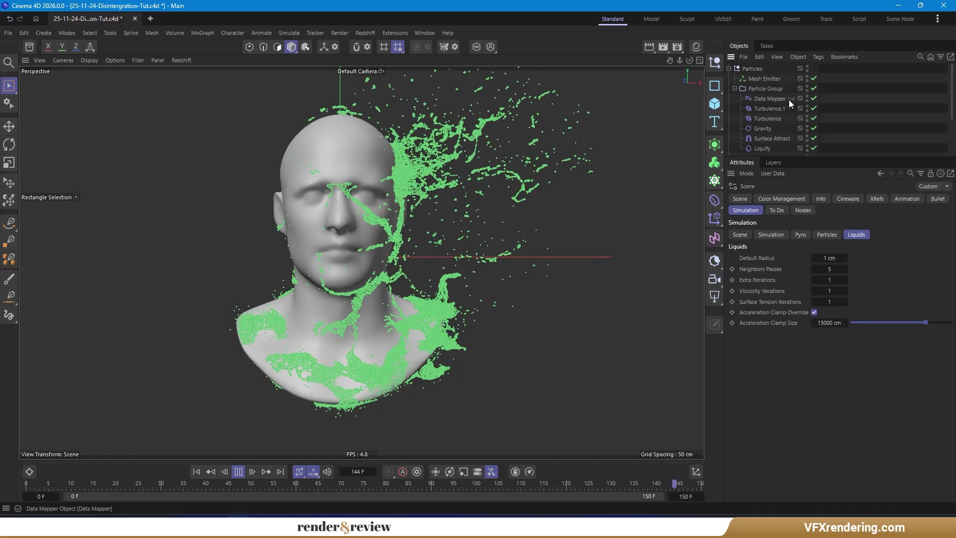
click(196, 471)
click(289, 33)
mouse_move(300, 166)
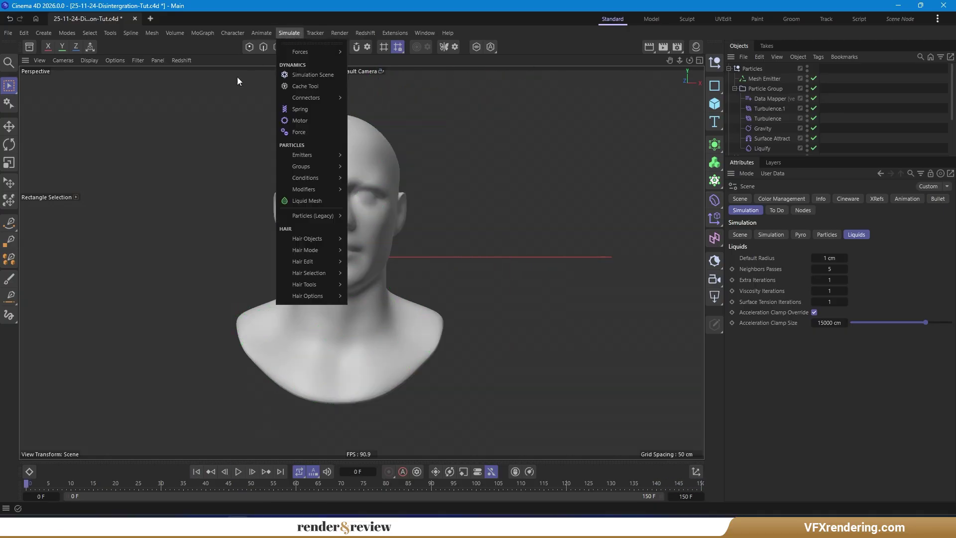
mouse_move(304, 189)
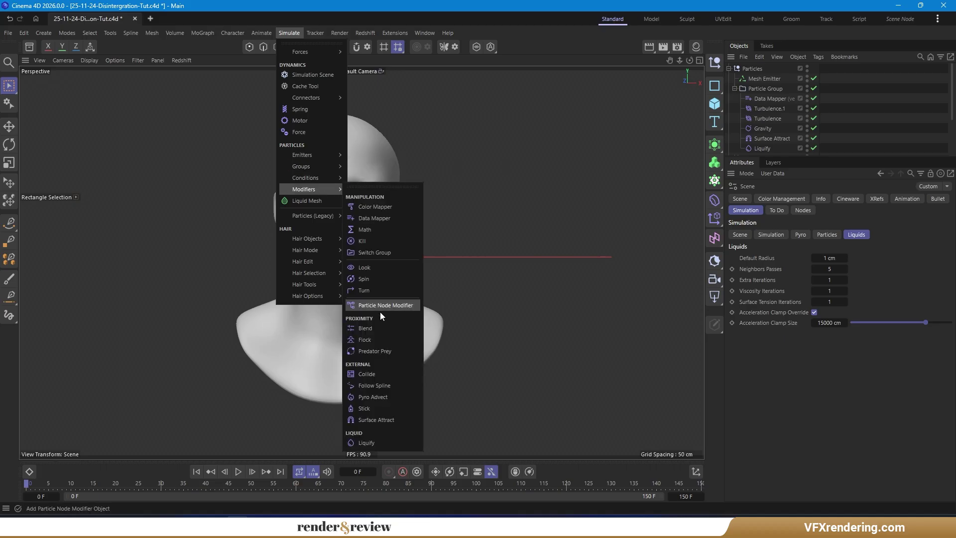
Add a Color Mapper to Particle Group colouring by Distance Traversed up to 150 cm, and preview it
click(387, 206)
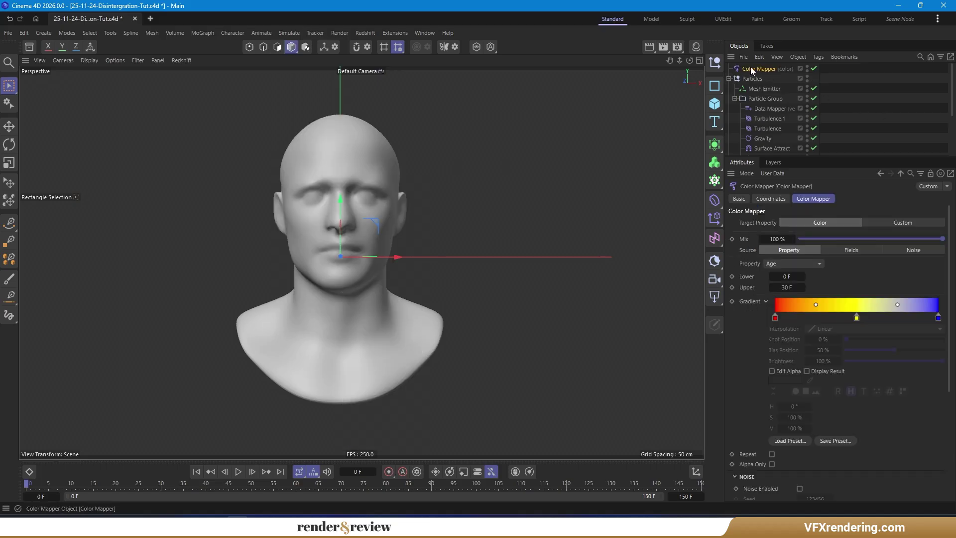
drag(752, 70, 780, 149)
scroll(779, 139, down, 3)
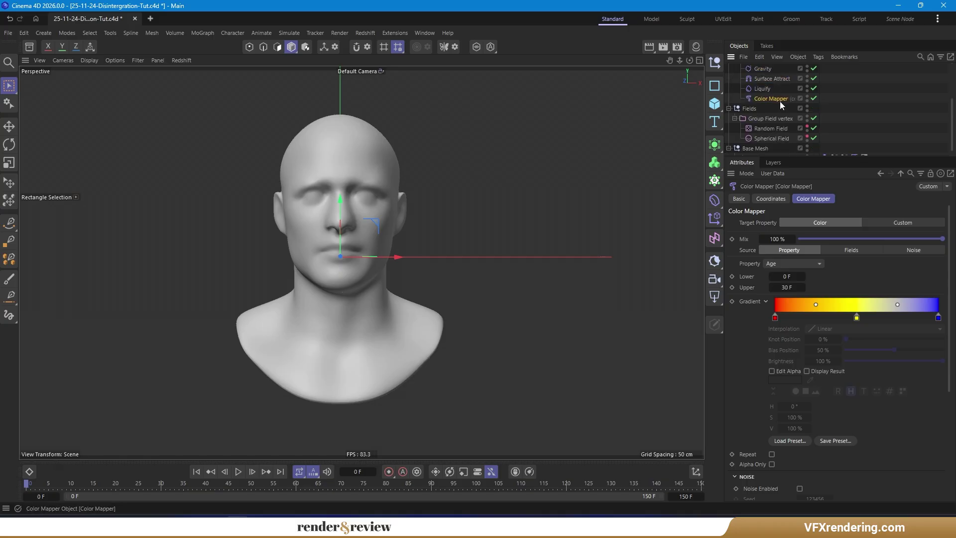
click(799, 263)
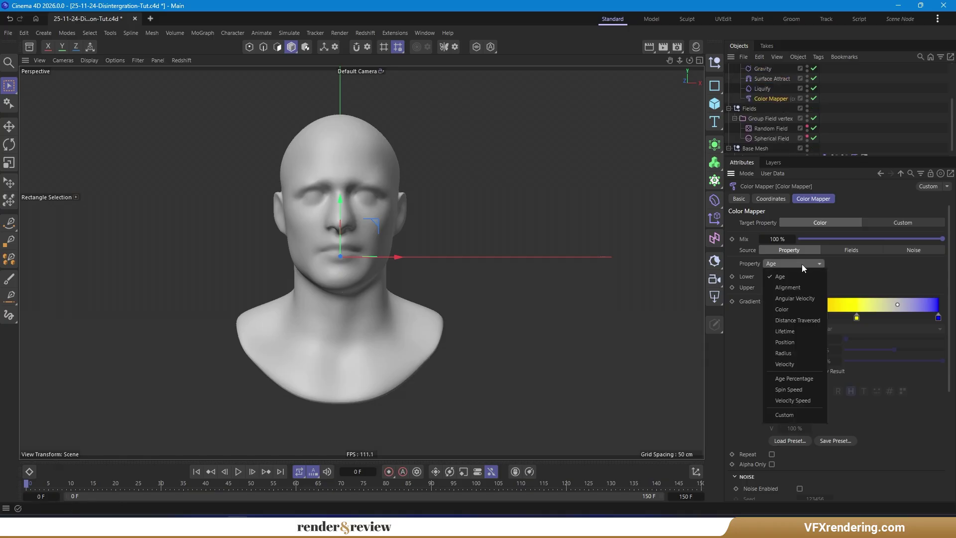
click(812, 321)
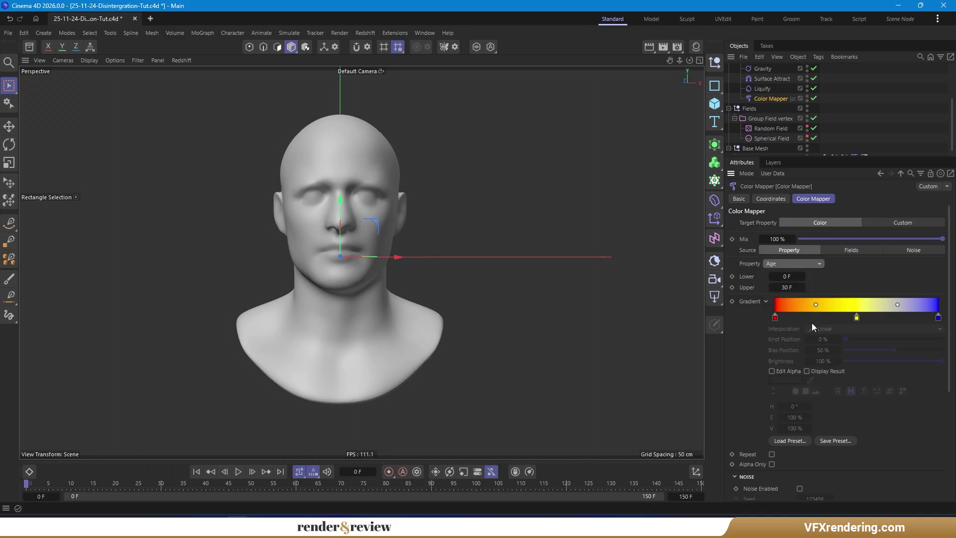
double_click(791, 288)
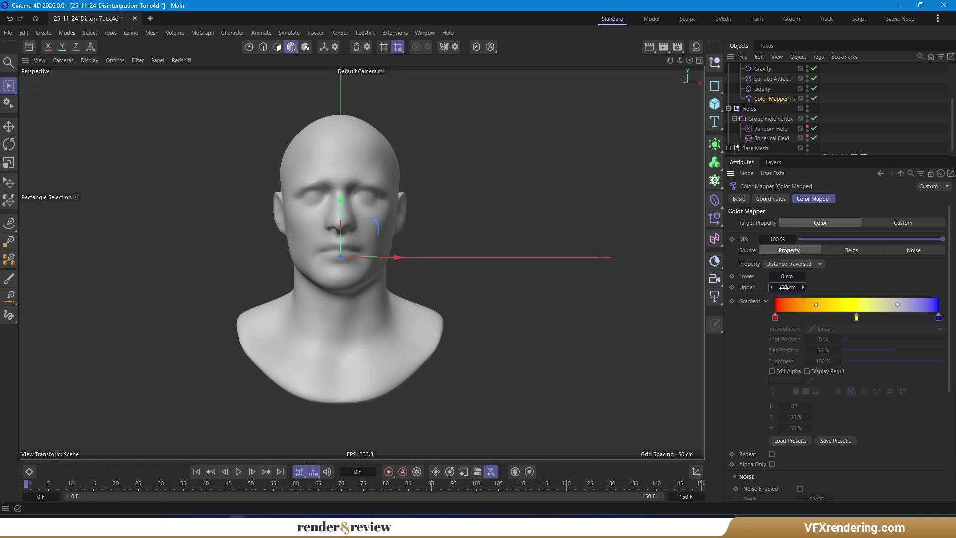
click(238, 471)
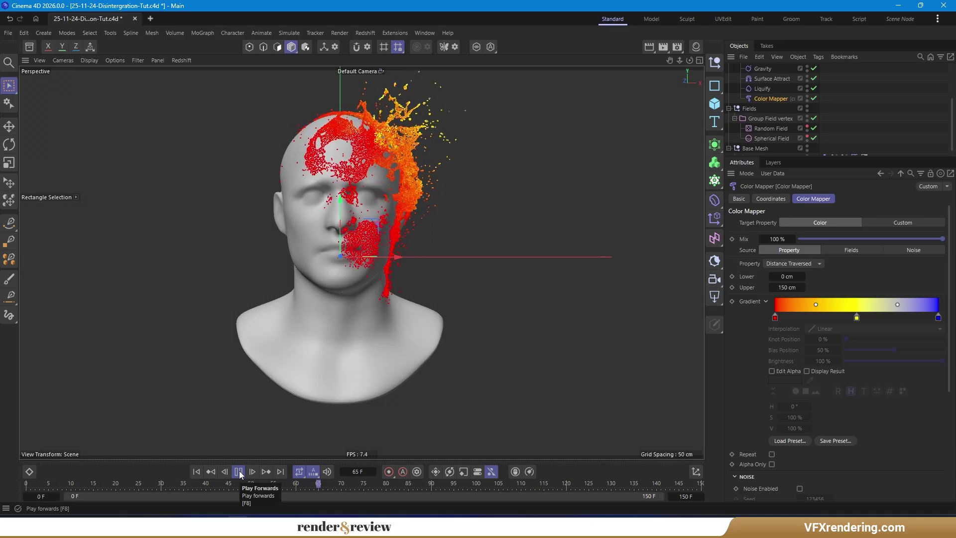
scroll(339, 329, down, 2)
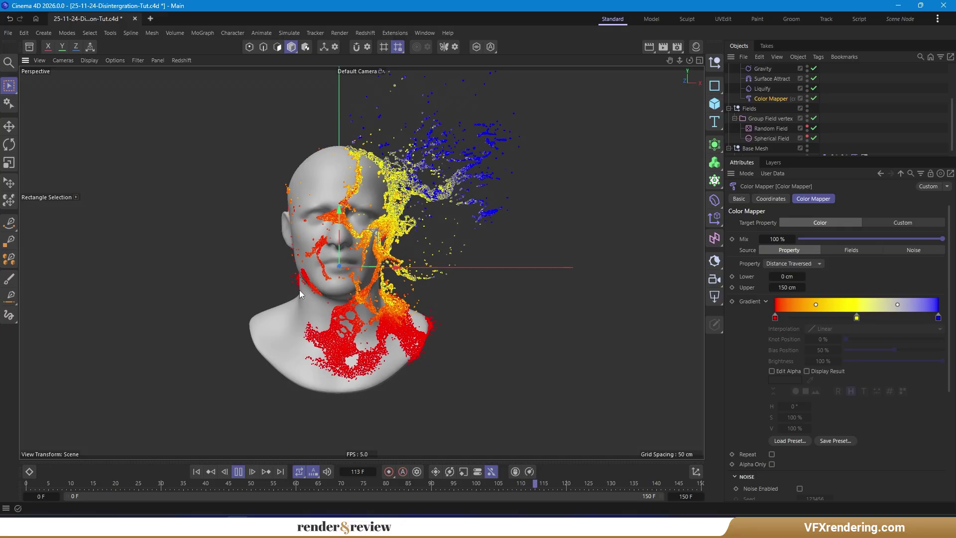
Raise the Mesh Emitter's emission rate to 1500000 and replay the simulation from the start
scroll(768, 121, up, 3)
click(763, 79)
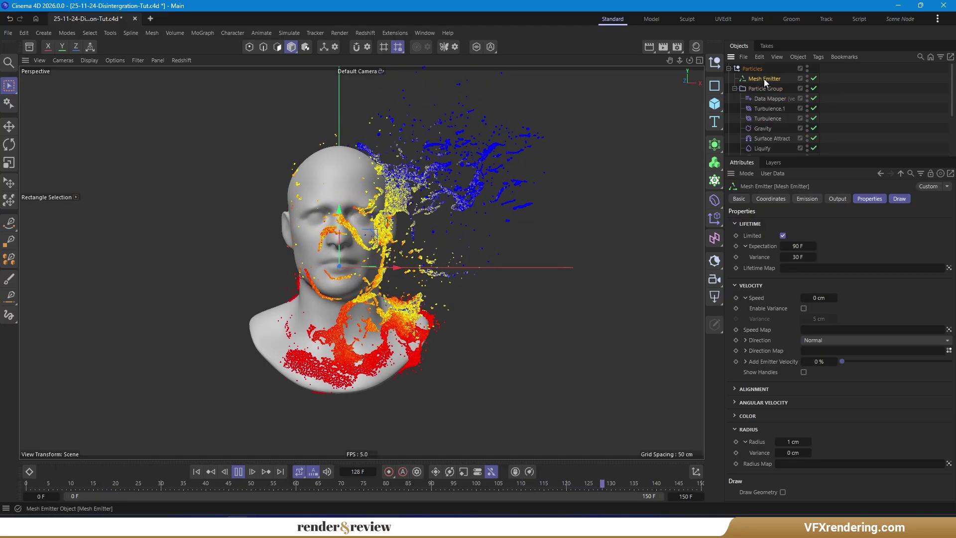
click(807, 198)
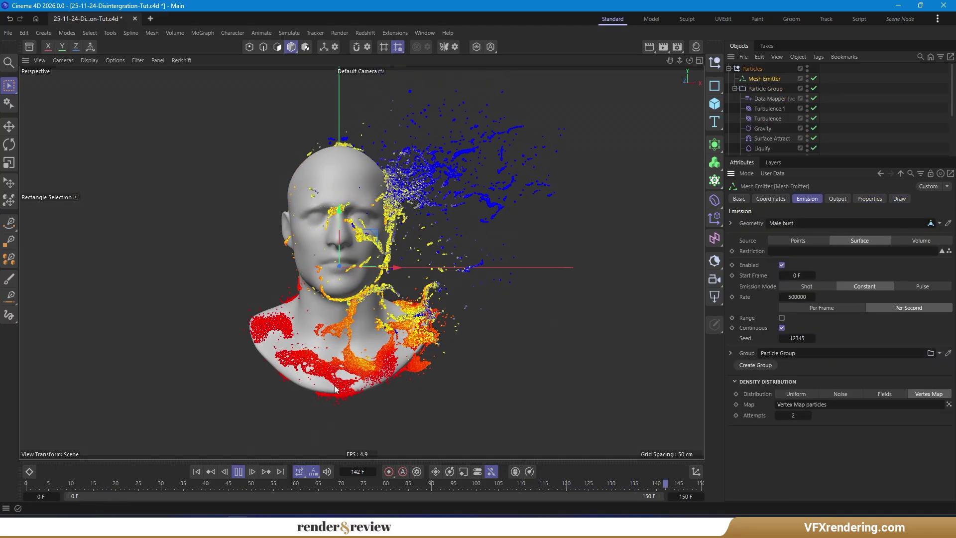
click(196, 471)
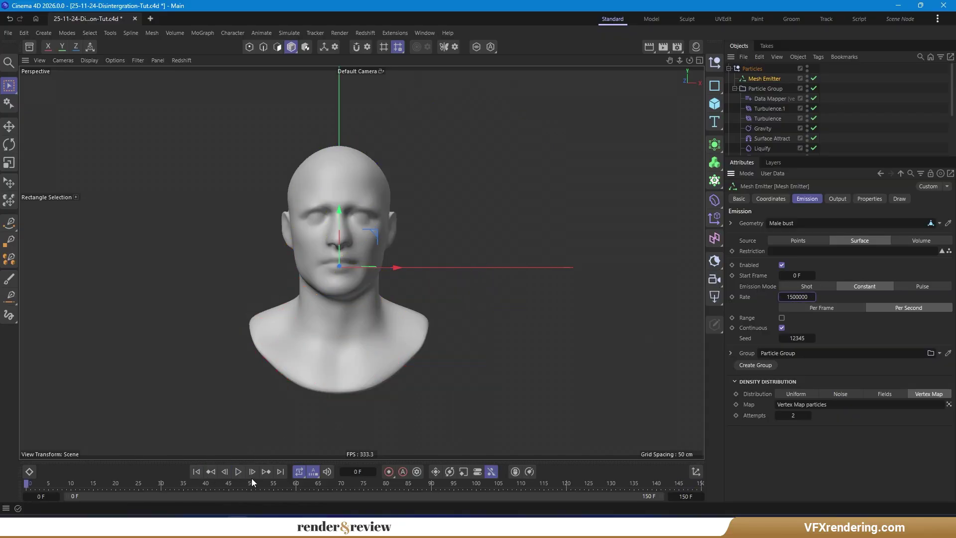
click(237, 472)
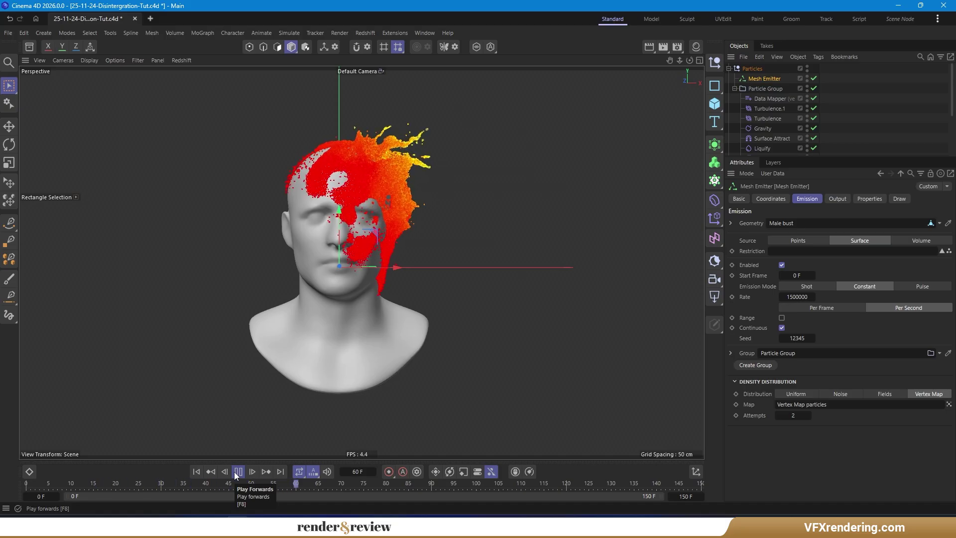
scroll(862, 124, down, 3)
click(835, 150)
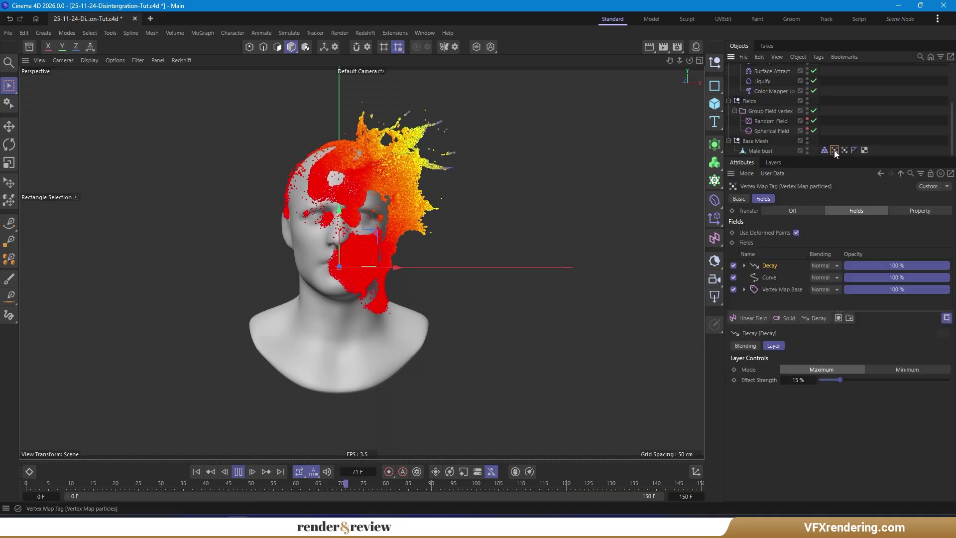
click(851, 127)
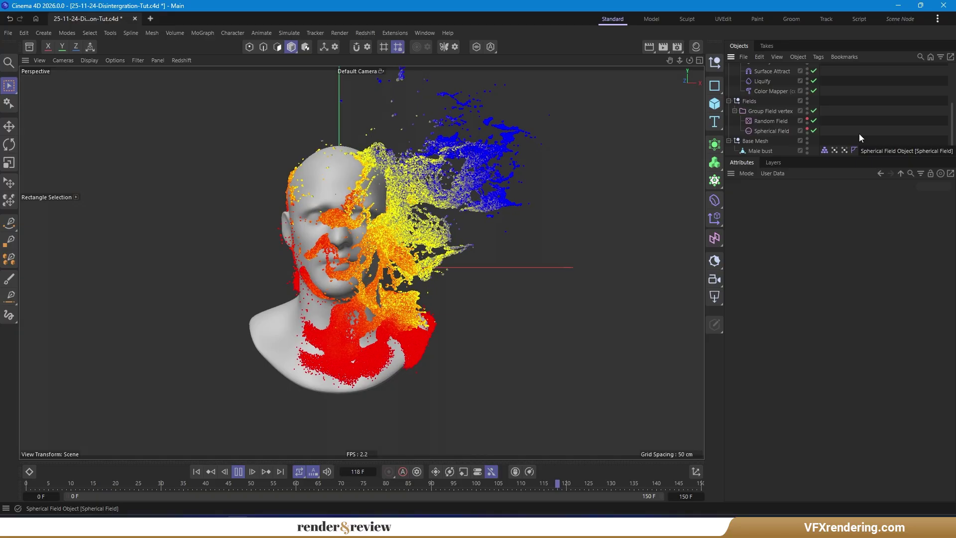
Load the Supersonic rainbow gradient preset on the Color Mapper, then rewind to frame 0
click(766, 91)
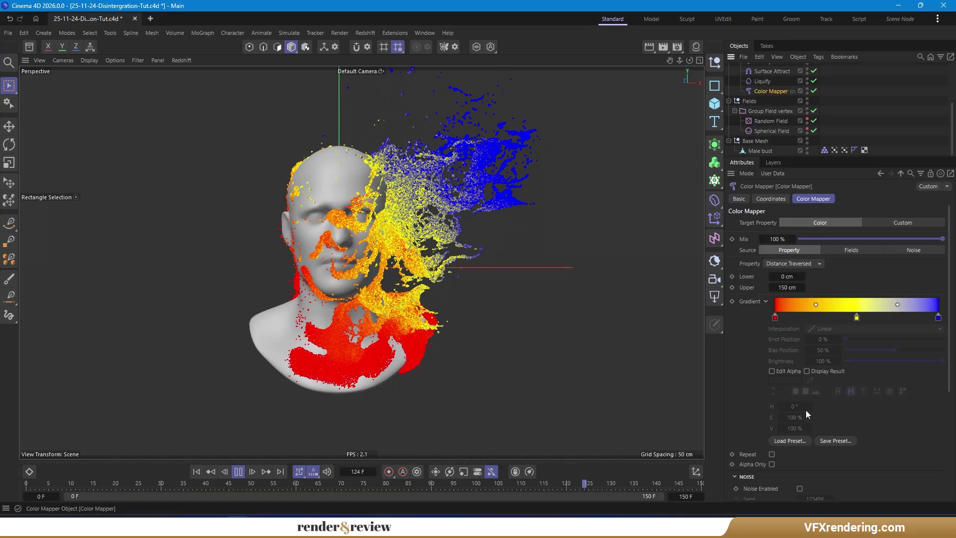
click(792, 440)
click(901, 421)
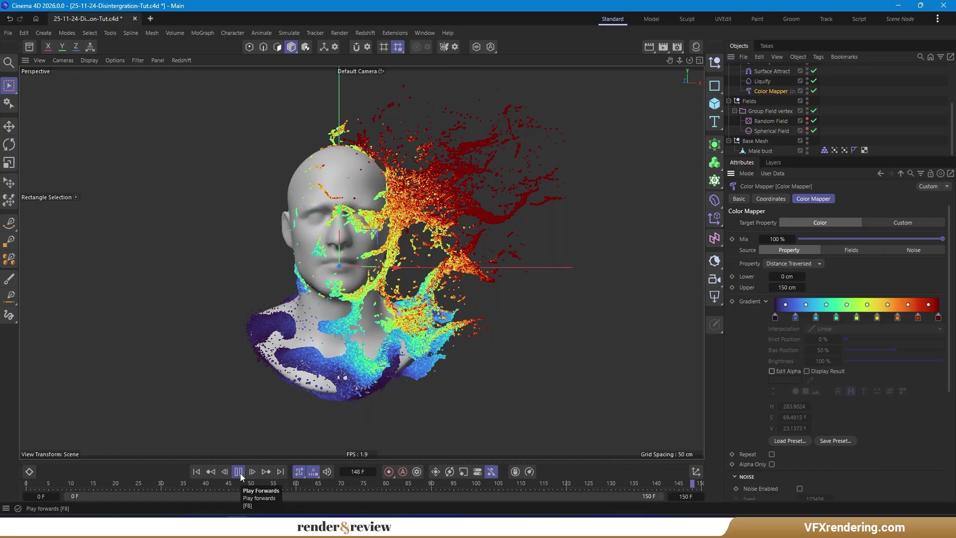
click(890, 121)
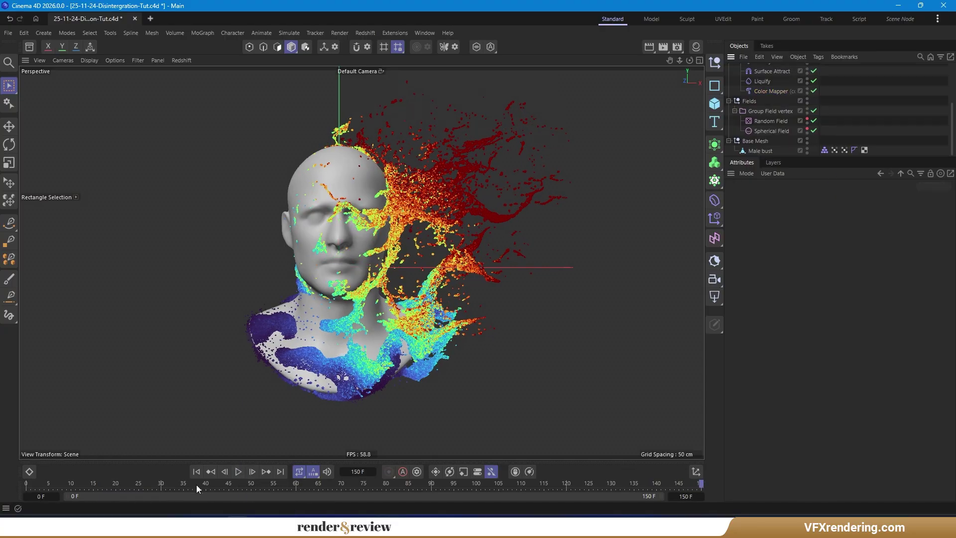
click(196, 470)
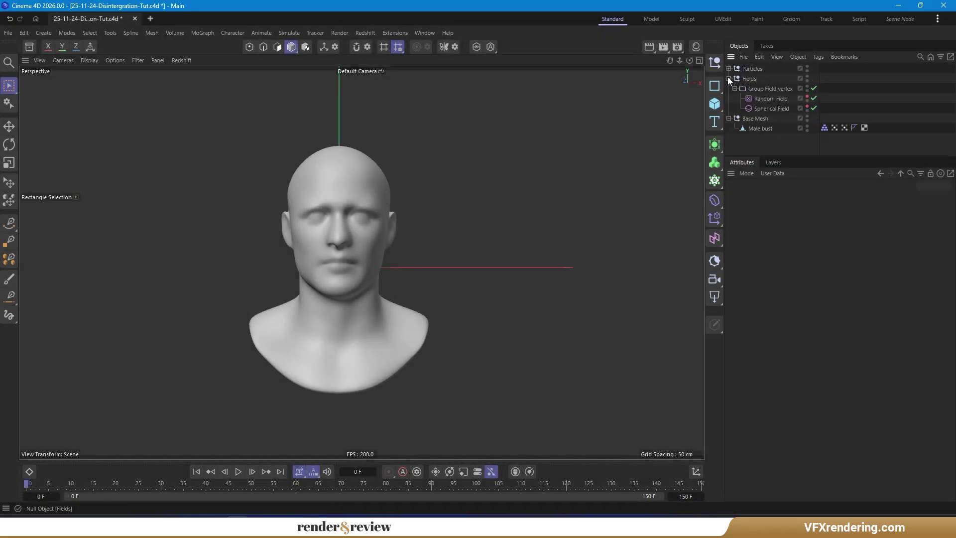
Add a new Null named 'Volume Disintegation'
click(714, 62)
double_click(748, 68)
text(Volume)
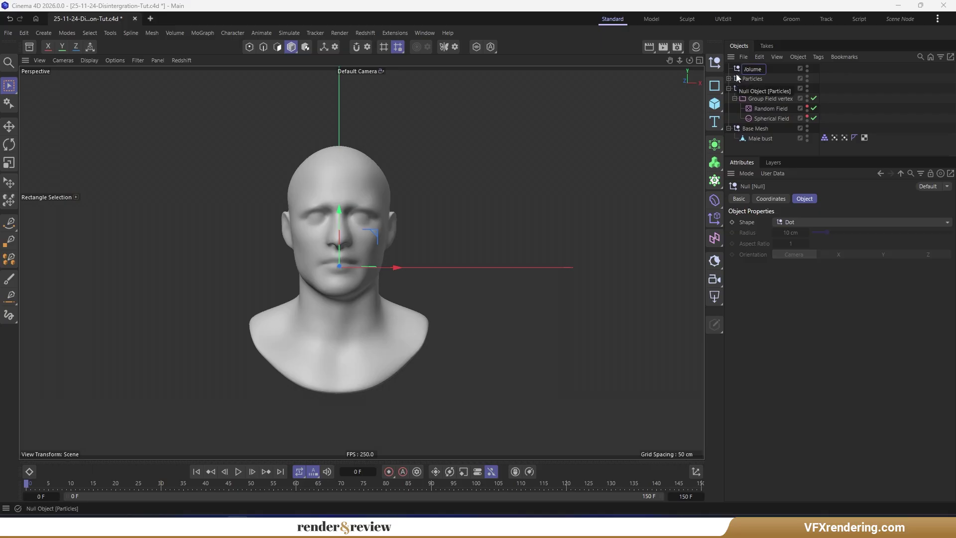
text( D)
text(gr)
text(ion)
key(Return)
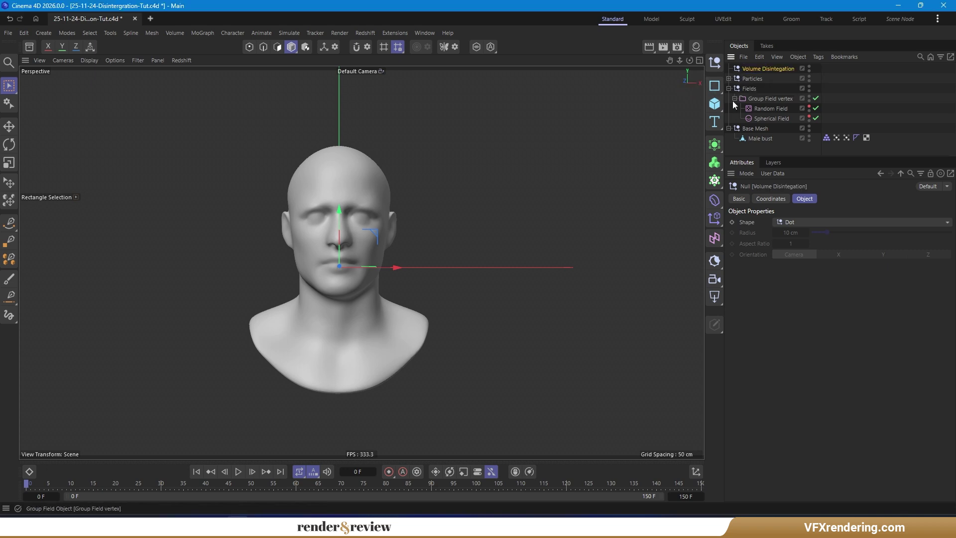
Put a Volume Builder inside a Volume Mesher under that null, with the Male bust as input
click(719, 164)
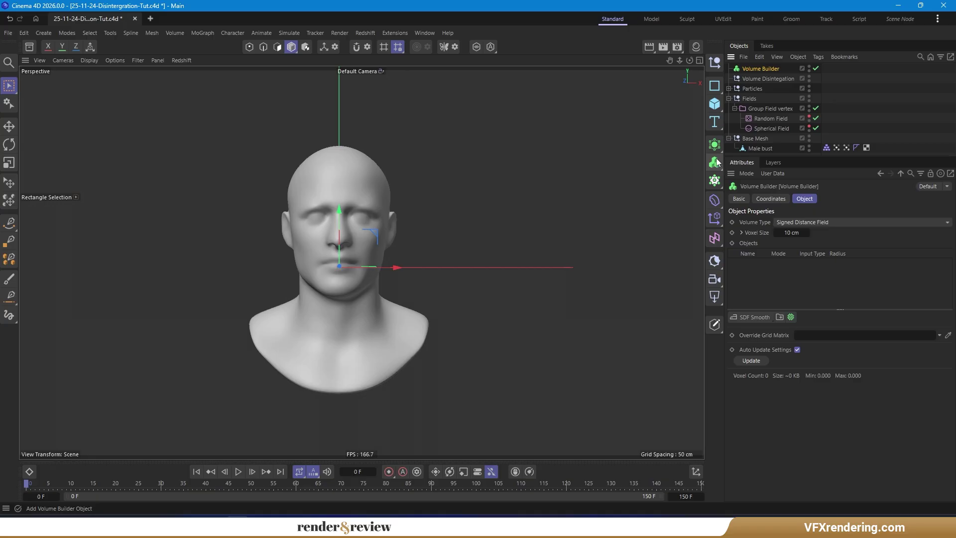
click(718, 162)
click(751, 199)
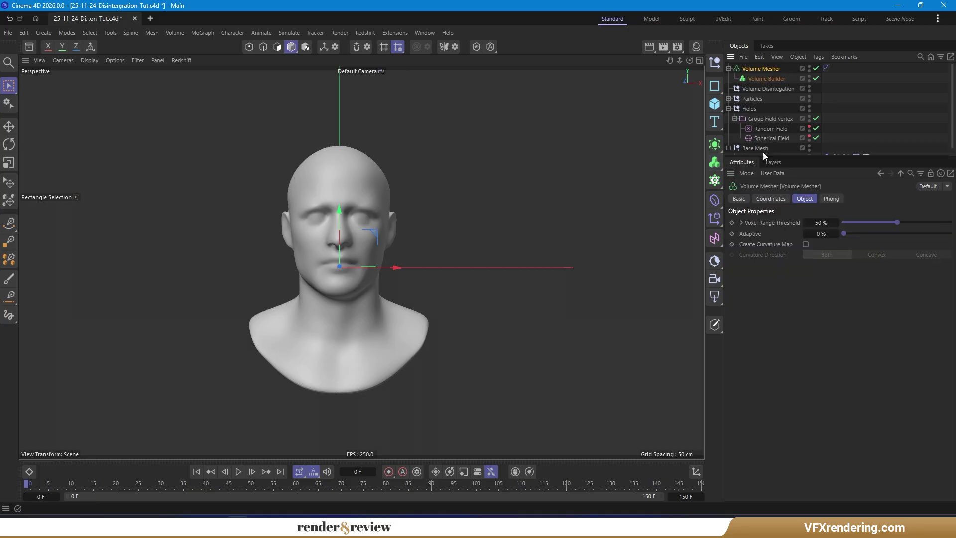
drag(756, 69, 757, 88)
click(772, 90)
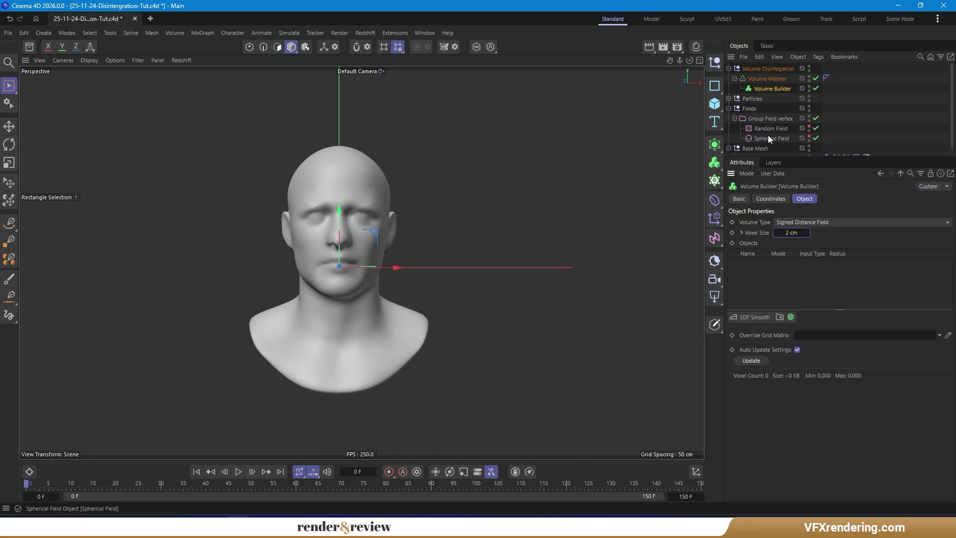
scroll(767, 135, down, 1)
drag(766, 150, 754, 276)
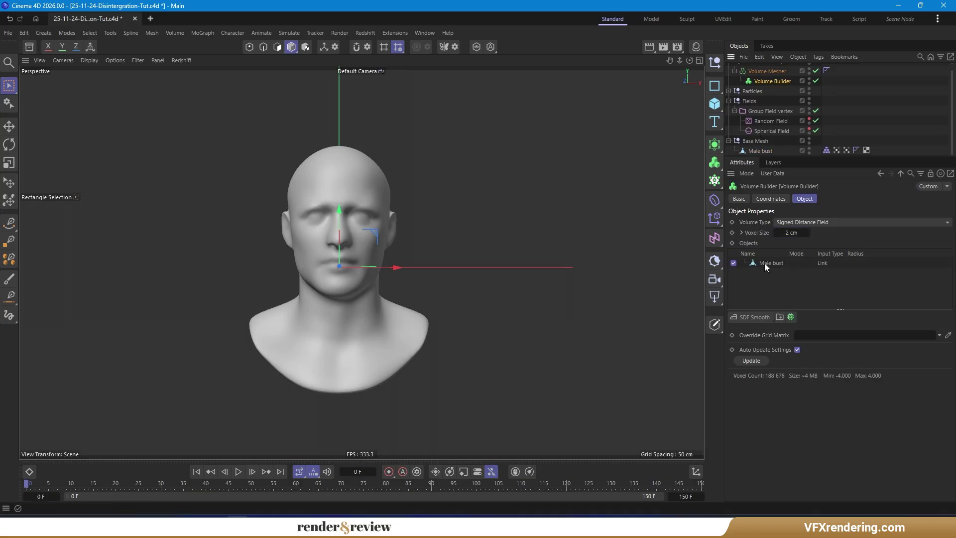
Create a group field inside the Fields group and name it Group Field Volume
click(749, 101)
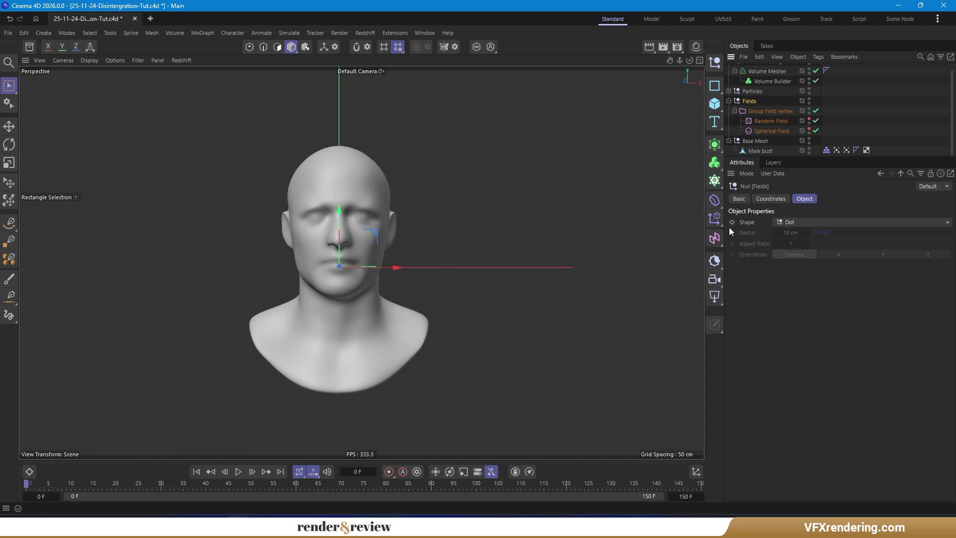
click(717, 242)
click(810, 354)
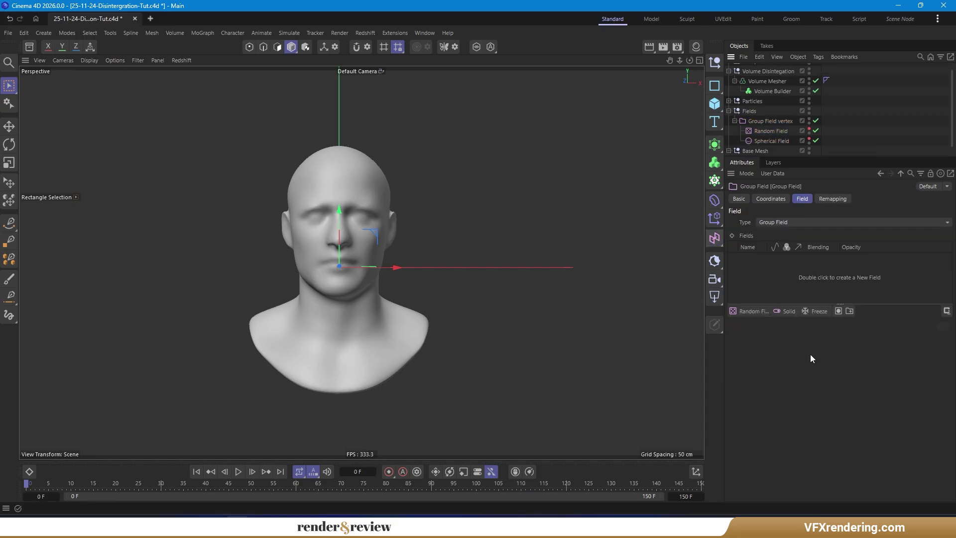
scroll(747, 75, up, 1)
drag(758, 119, 759, 120)
double_click(777, 119)
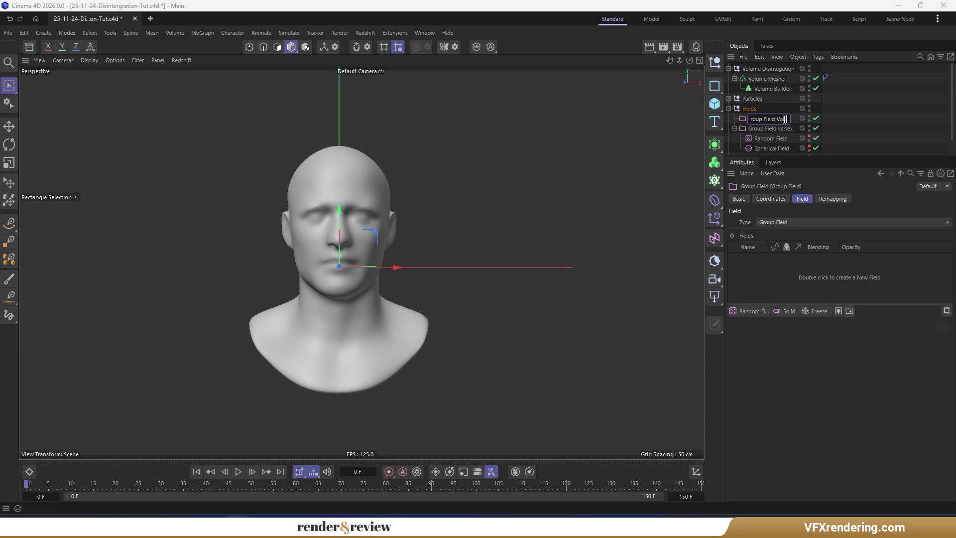
key(Return)
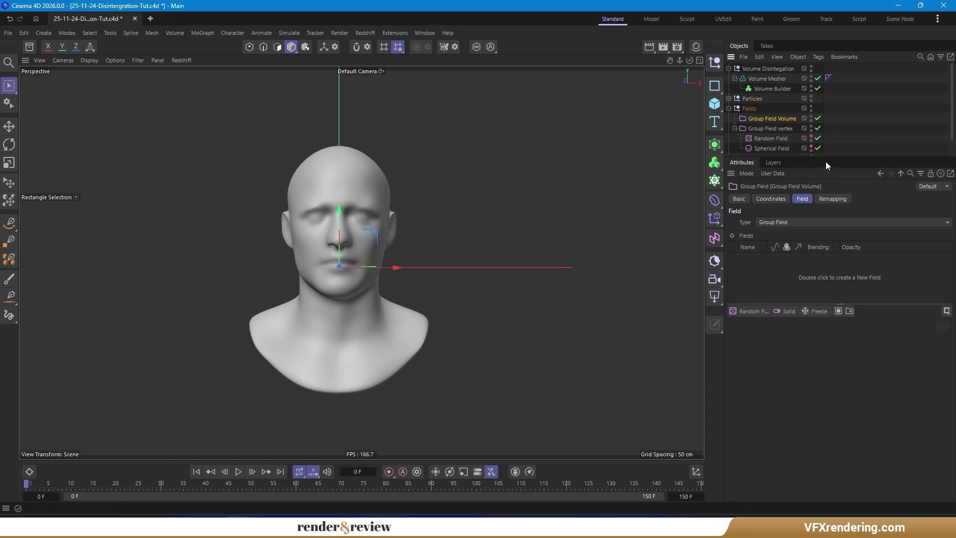
Add Group Field Volume to the Volume Builder in Intersect mode, with Objects Below creation space
click(772, 88)
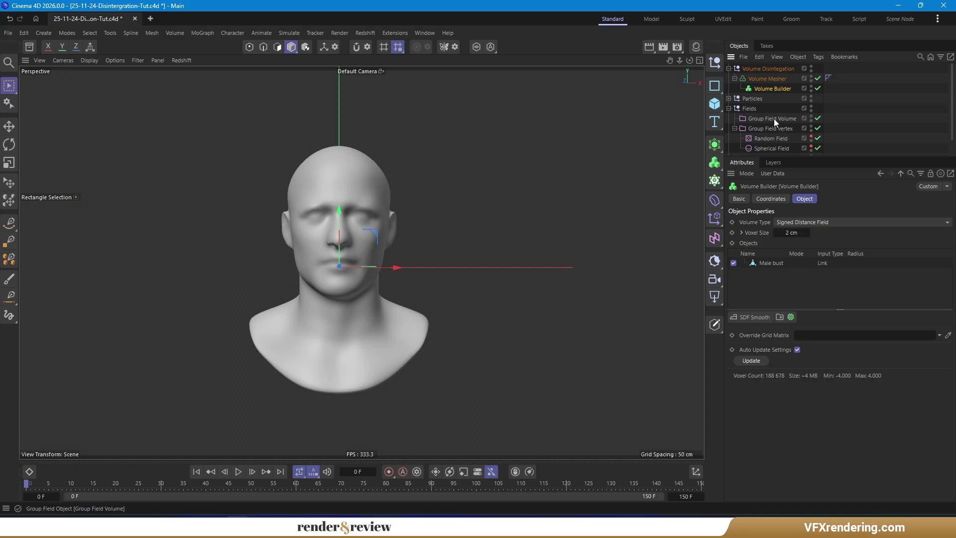
drag(774, 118, 769, 263)
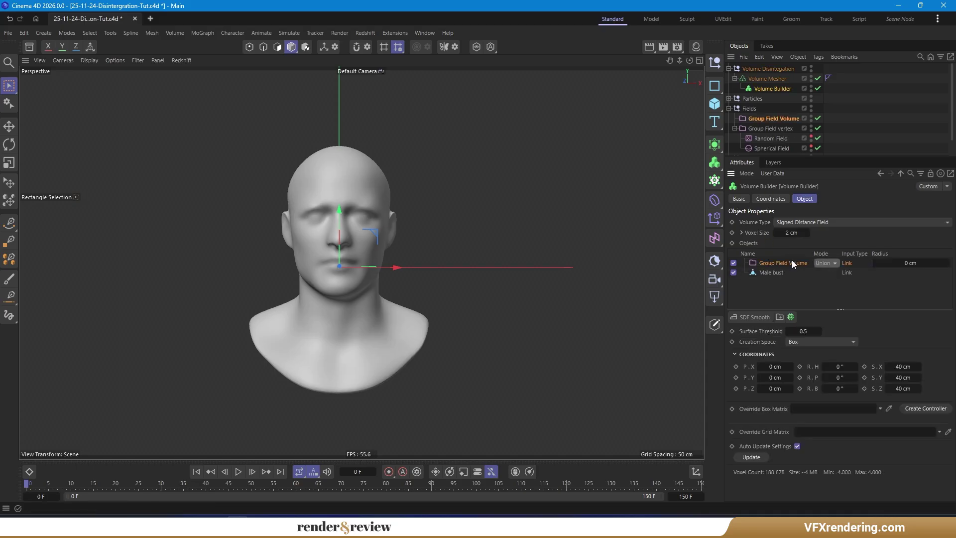
click(828, 339)
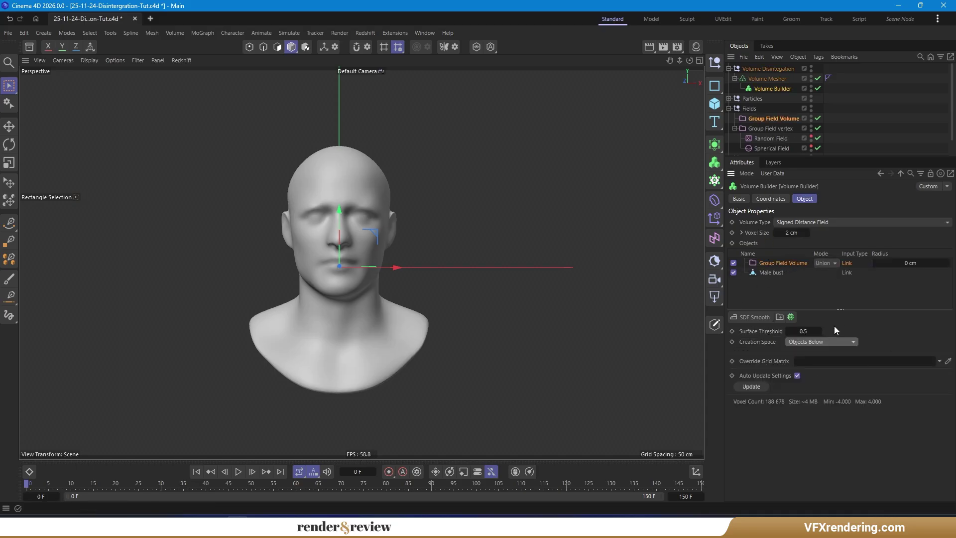
click(834, 264)
click(831, 298)
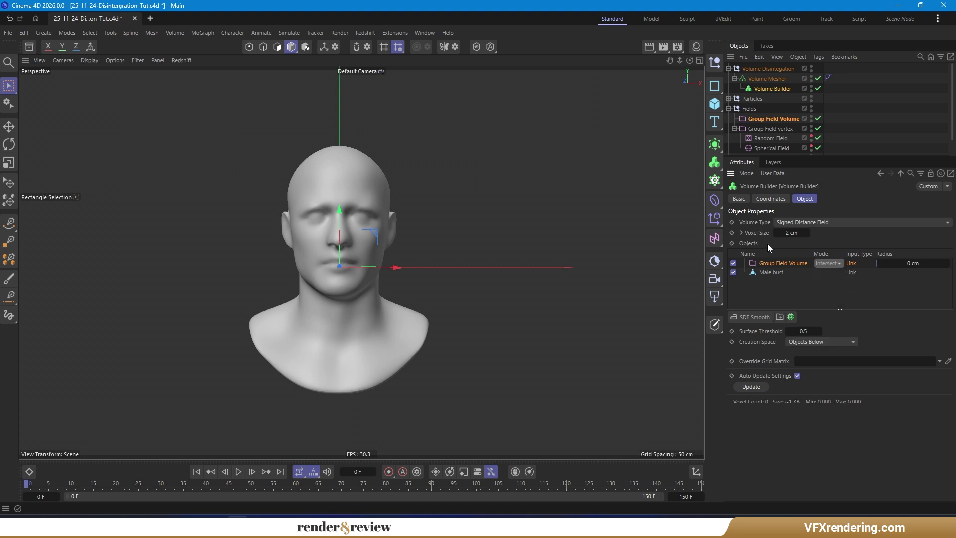
click(788, 118)
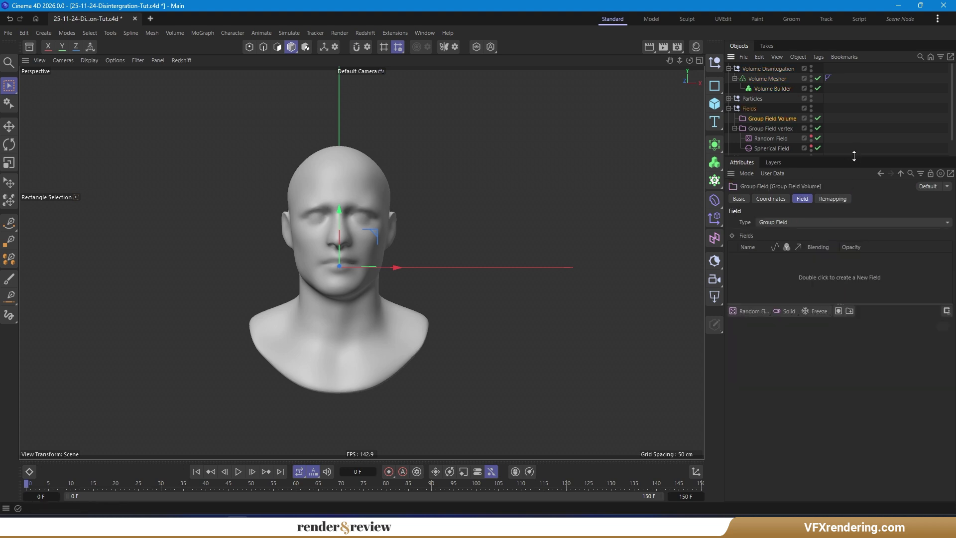
Fill Group Field Volume with the bust's Vertex Map Base field topped by an Invert layer
mouse_move(852, 155)
mouse_down()
mouse_move(852, 187)
mouse_move(772, 303)
mouse_up()
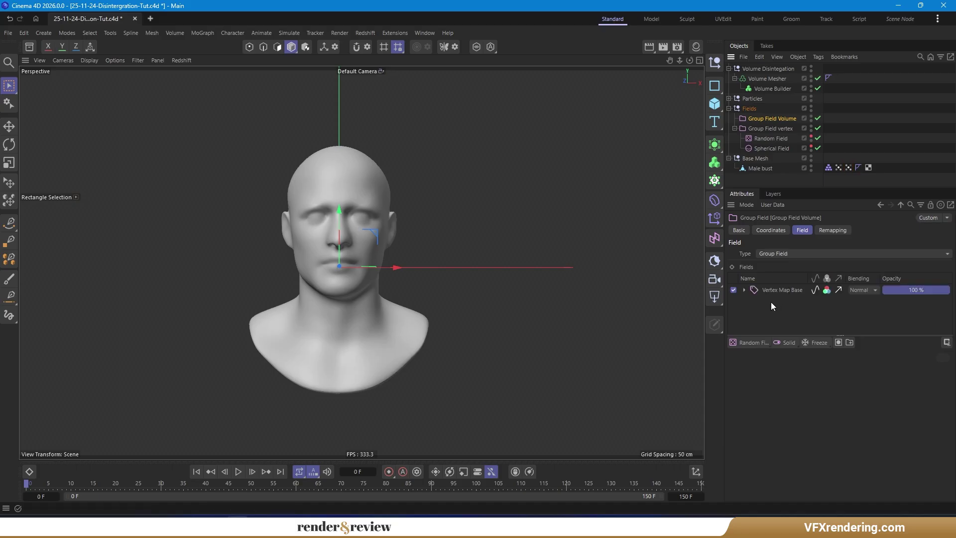
click(815, 342)
click(835, 432)
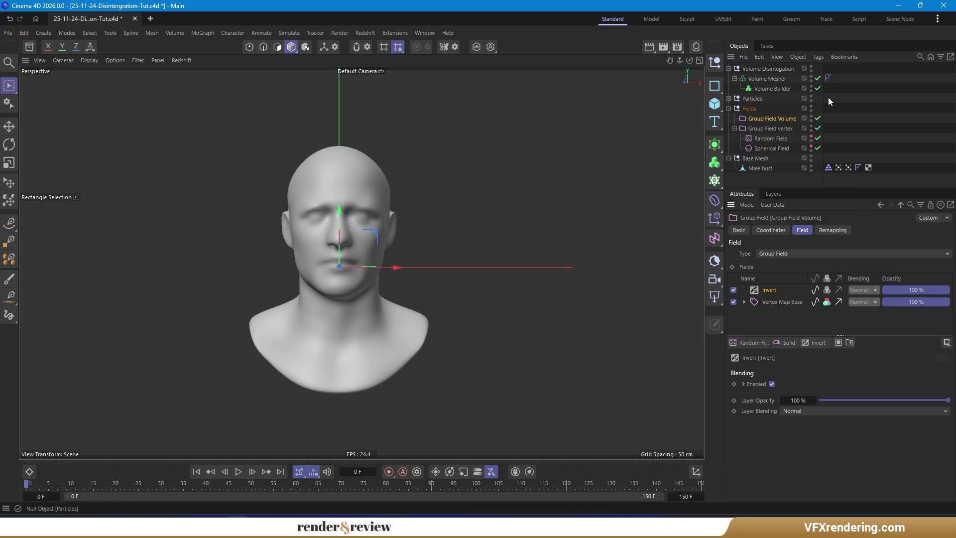
Hide the Base Mesh in both the viewport and renders
click(729, 99)
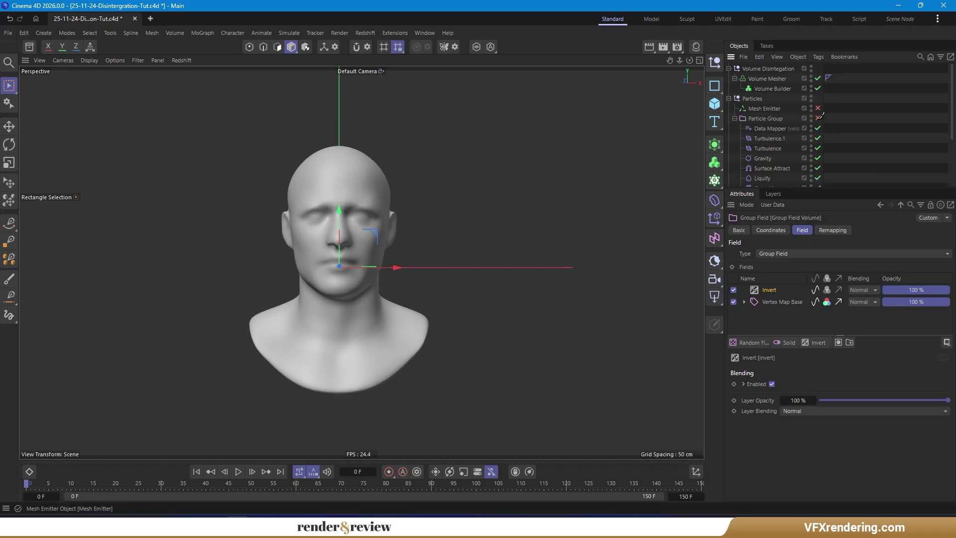
click(728, 99)
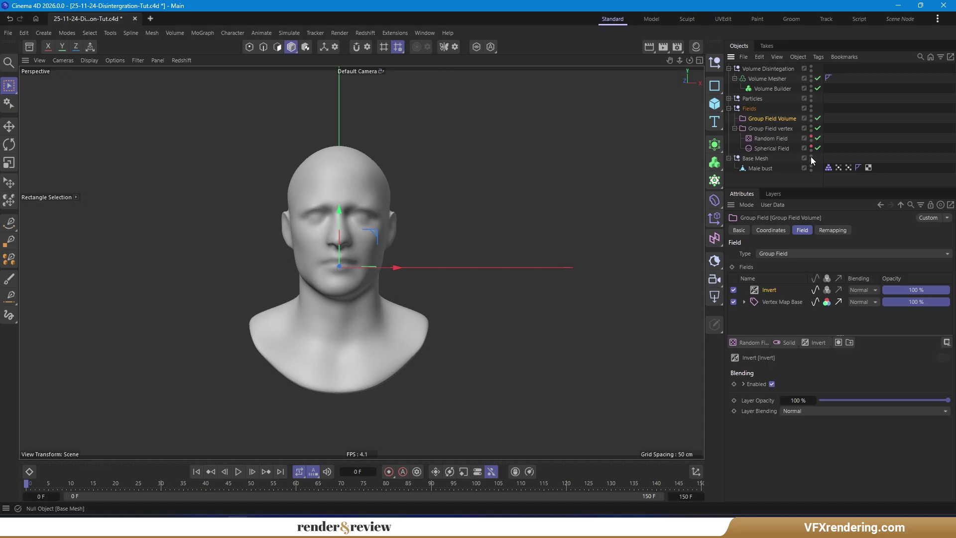
click(810, 157)
click(811, 161)
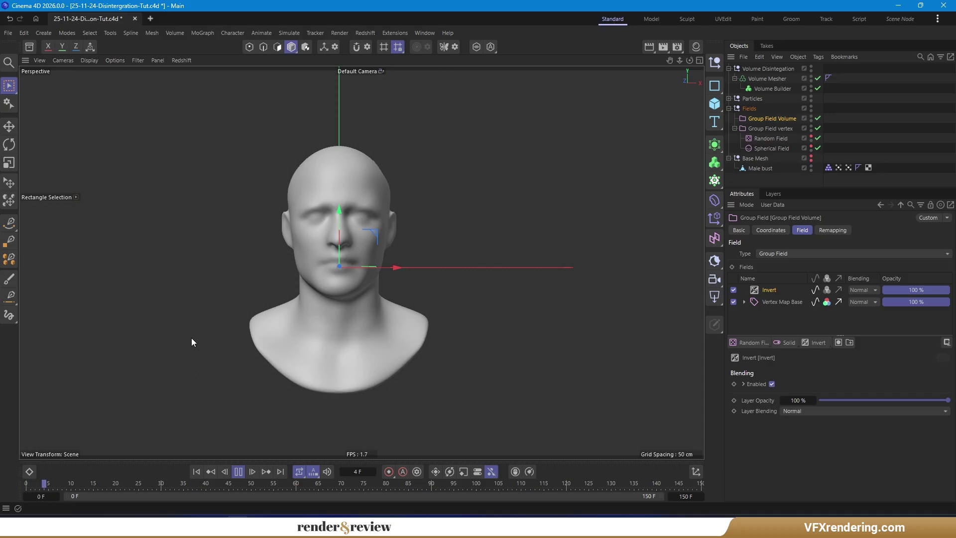
Orbit around the playing animation to inspect the hole in the head, stopping at frame 59
mouse_move(325, 232)
alt+mouse_down()
mouse_move(300, 240)
mouse_move(458, 223)
alt+mouse_up()
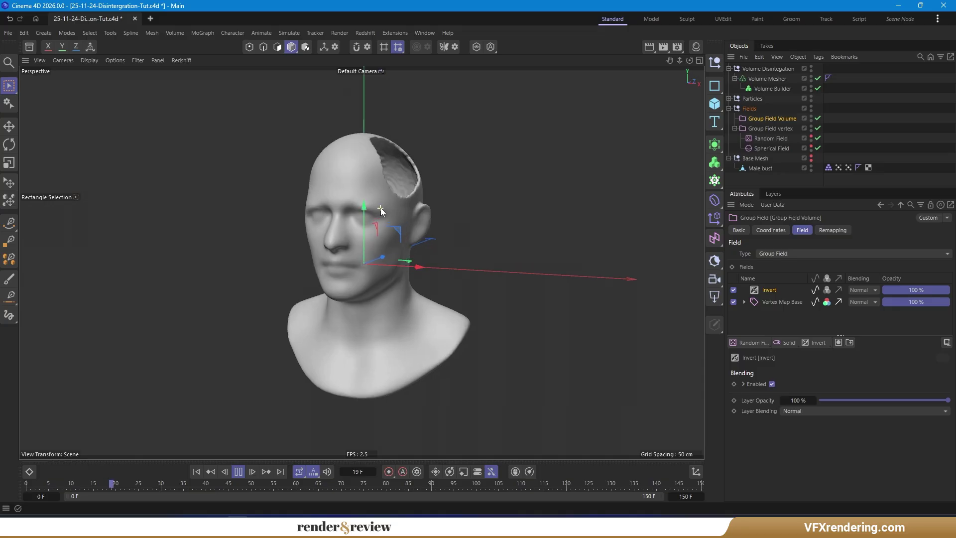
scroll(384, 210, up, 1)
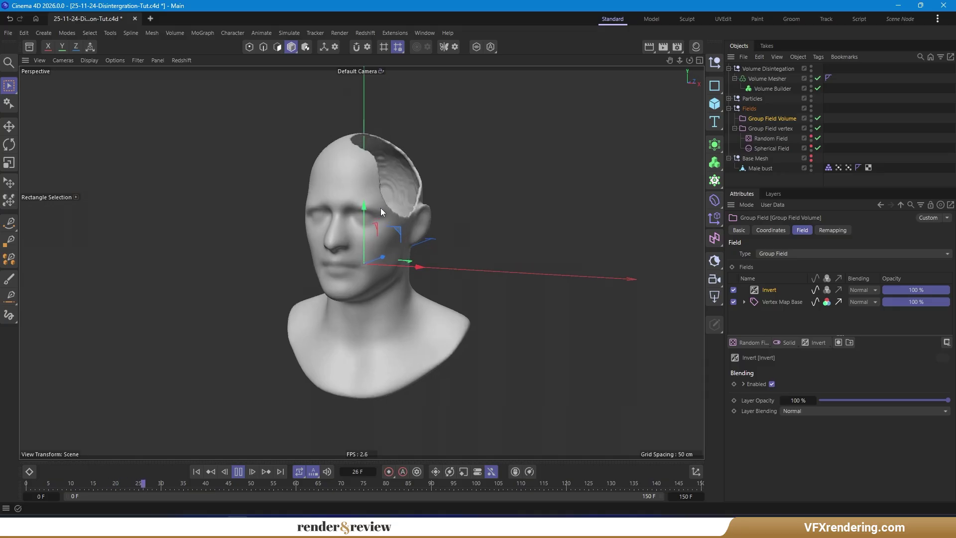
alt+drag(334, 230, 345, 227)
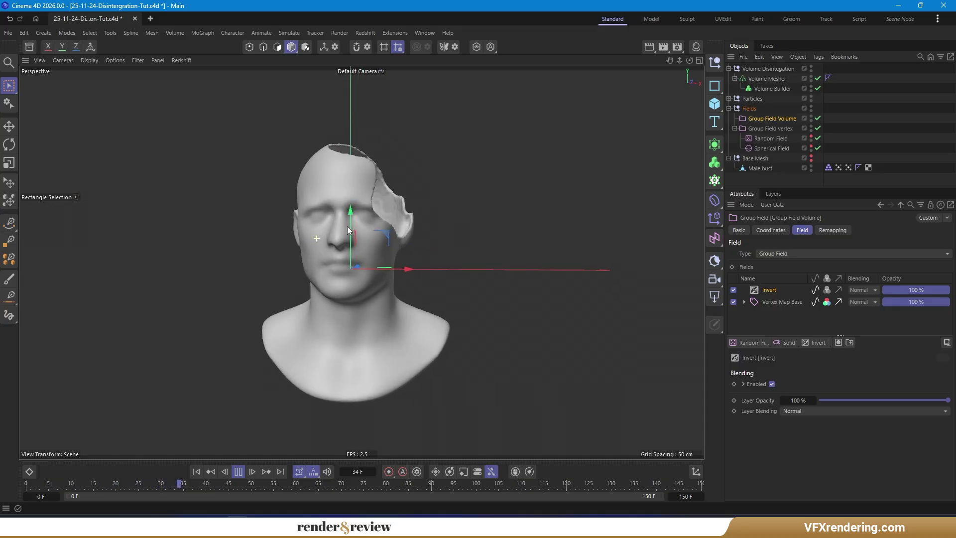
click(767, 89)
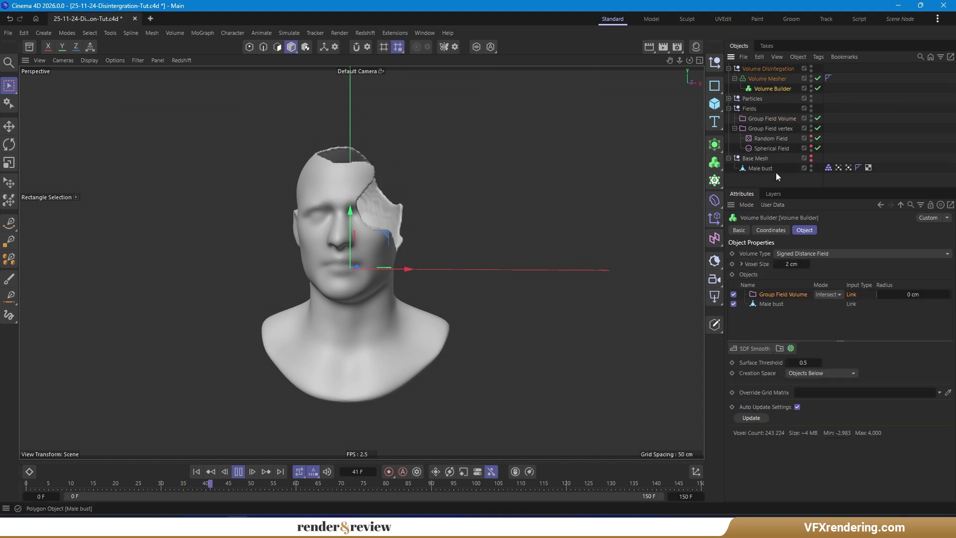
alt+drag(286, 238, 318, 239)
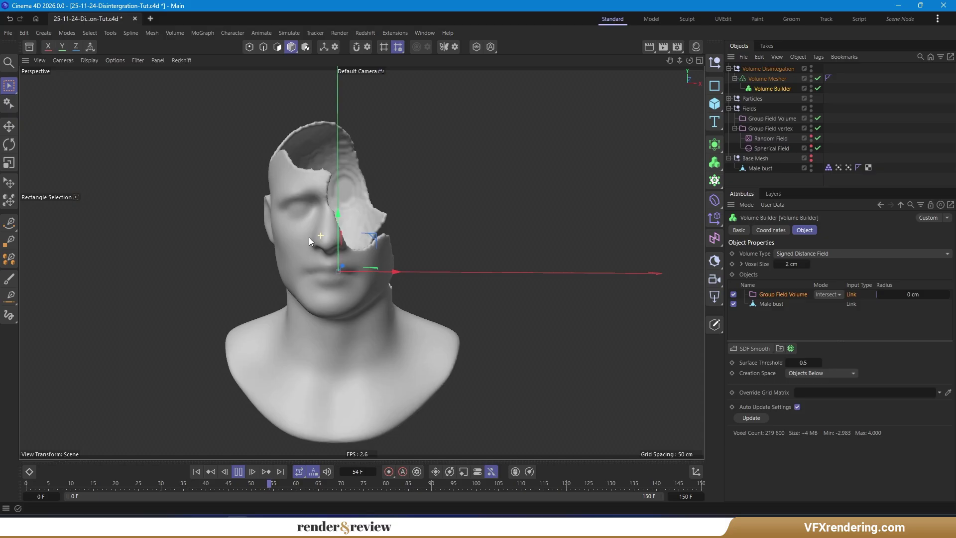
click(238, 471)
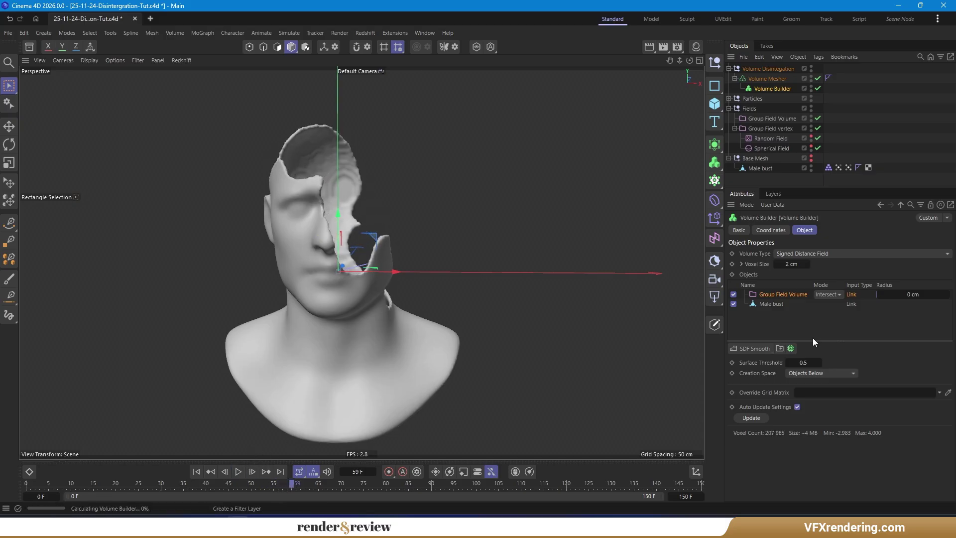
Add an SDF Smooth filter to the Volume Builder at 10% strength with the Mean operator
click(754, 348)
double_click(795, 386)
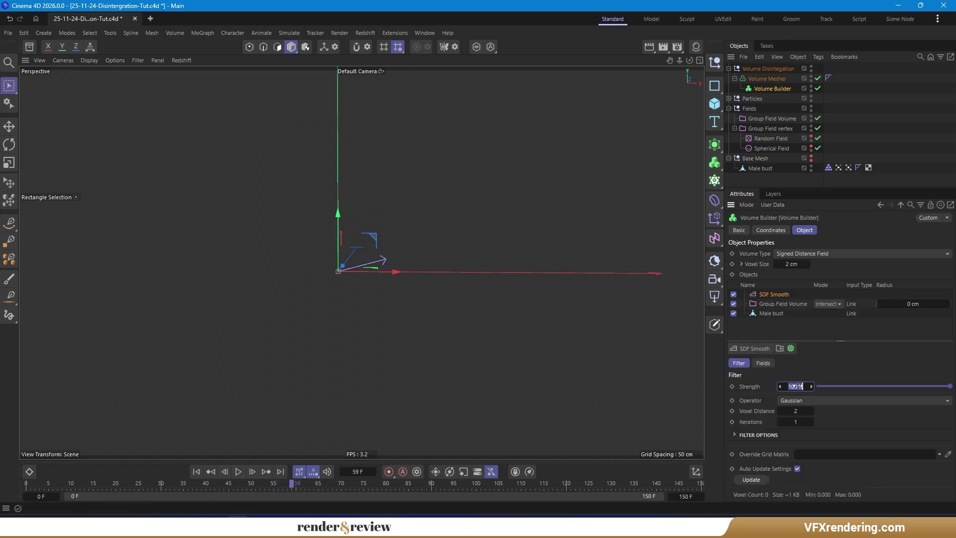
text(10)
key(Return)
click(824, 396)
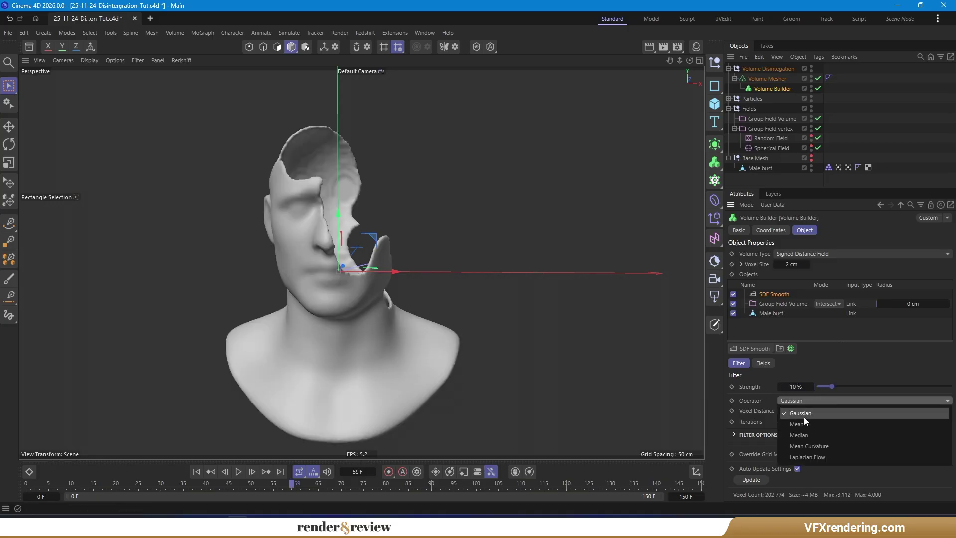
click(803, 423)
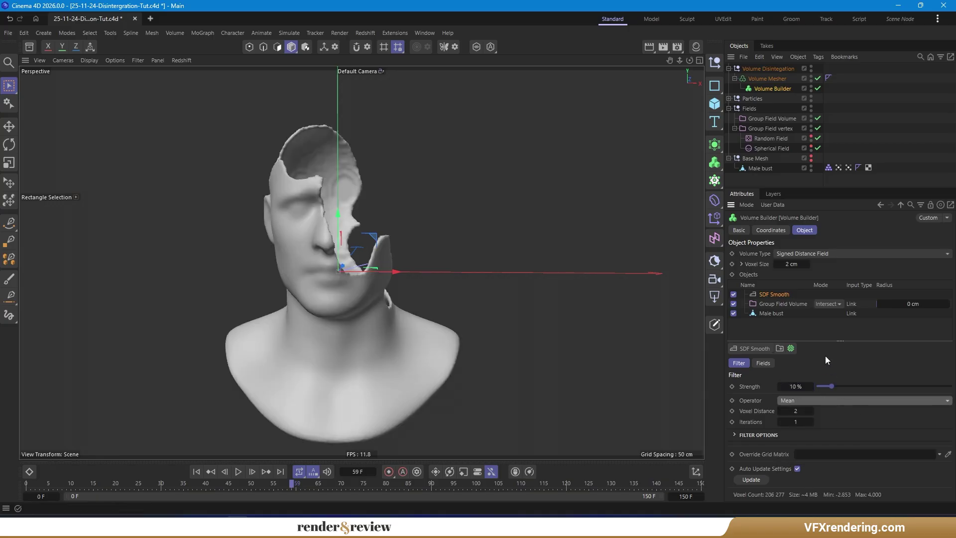
Play the animation to check the smoothing, then rewind to frame 0
click(239, 471)
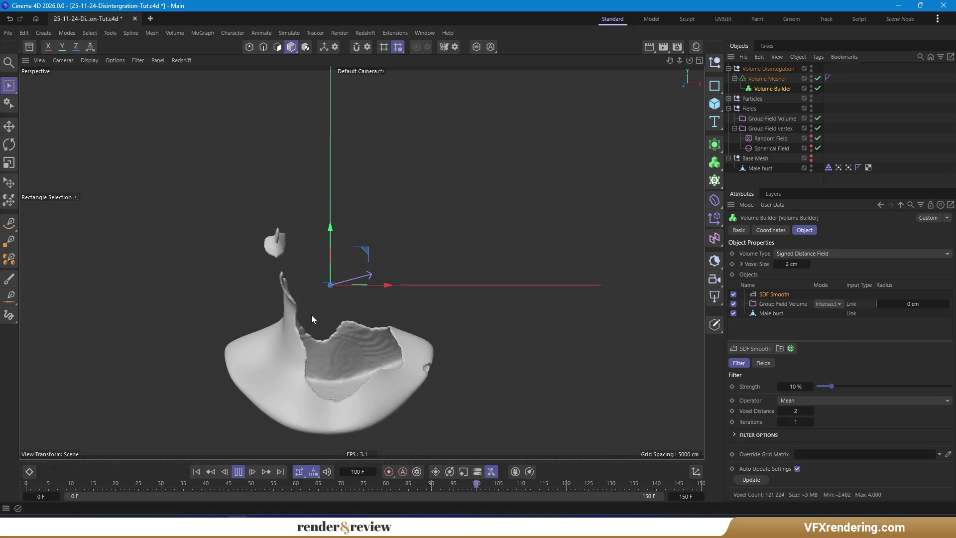
click(238, 472)
click(197, 471)
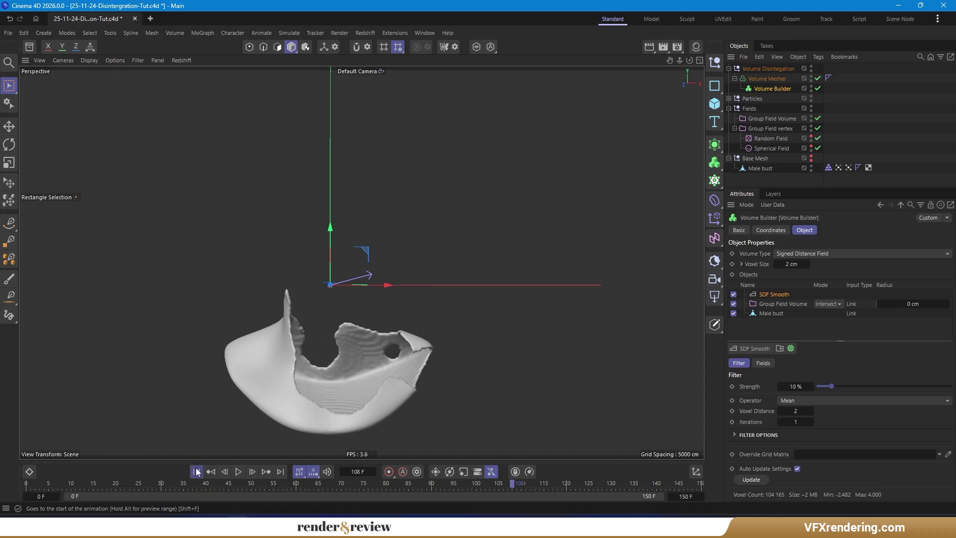
click(767, 78)
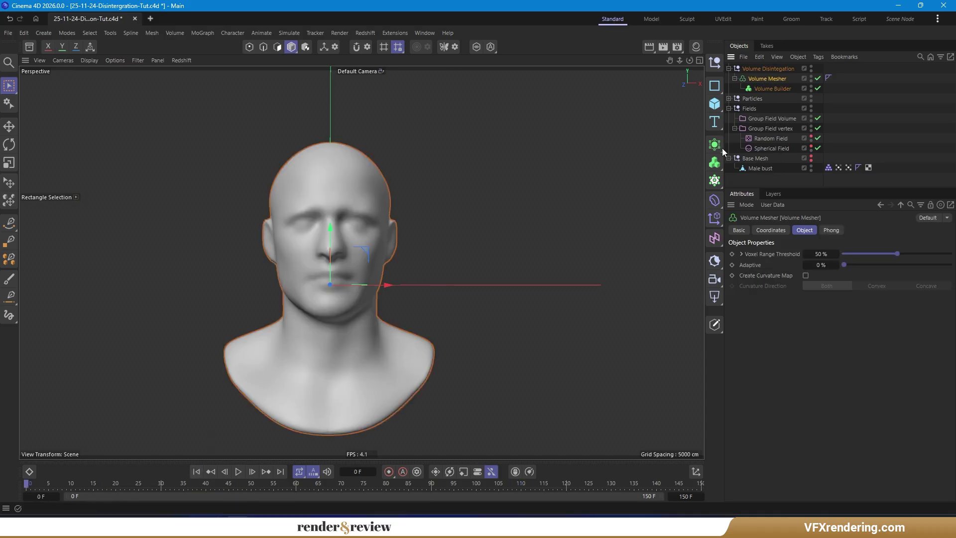
Wrap the Volume Mesher in a Connect object
alt+drag(715, 148, 766, 196)
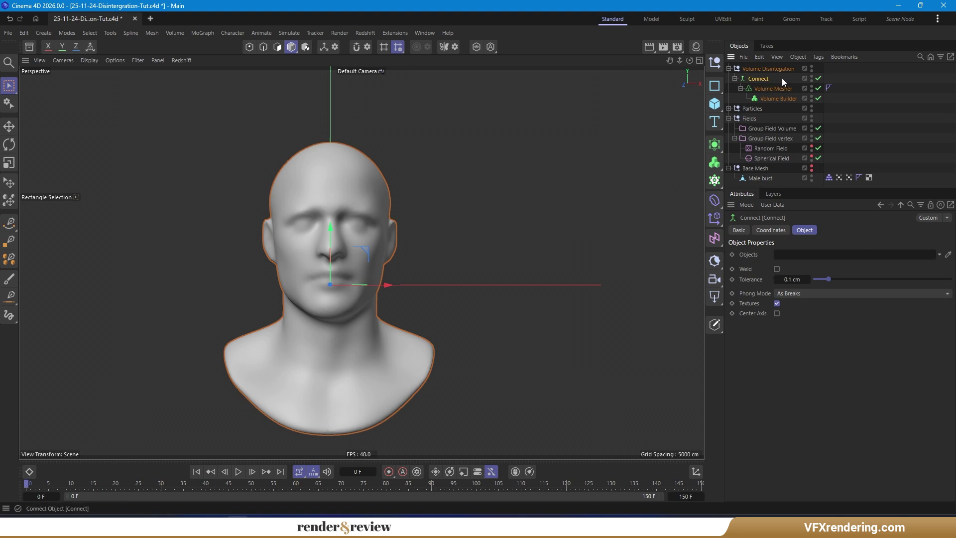
double_click(764, 80)
key(Return)
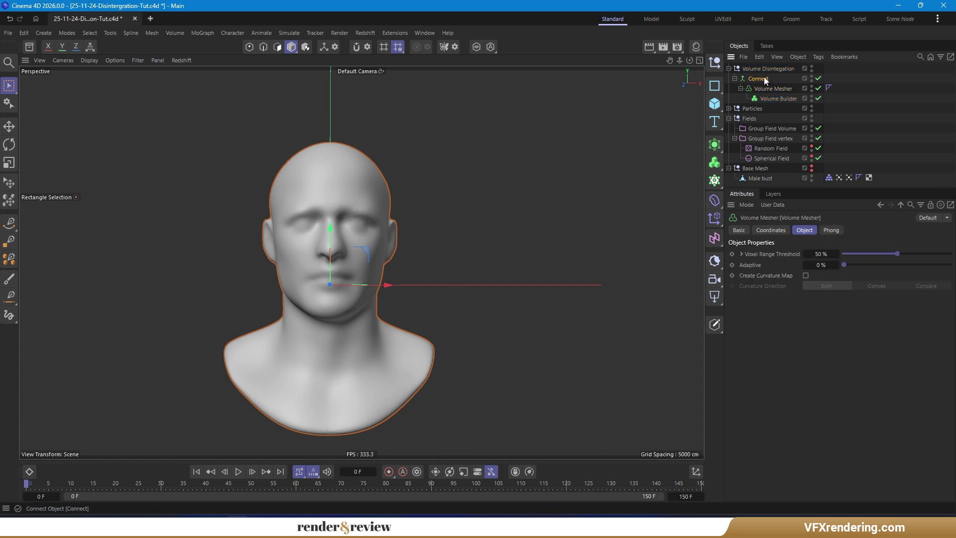
Add a Vertex Map tag to the Connect object and name it Vertex Map Displacer
right_click(761, 80)
mouse_move(791, 148)
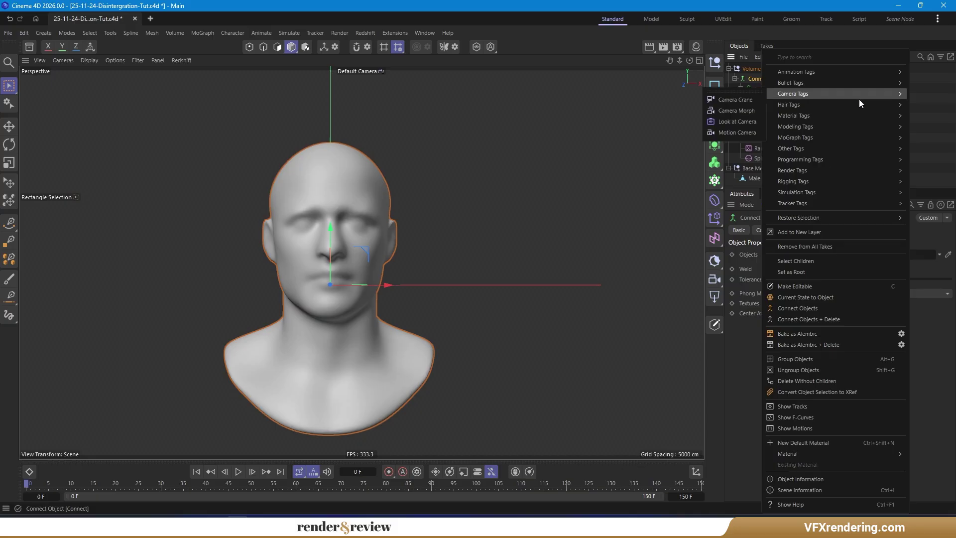
click(695, 252)
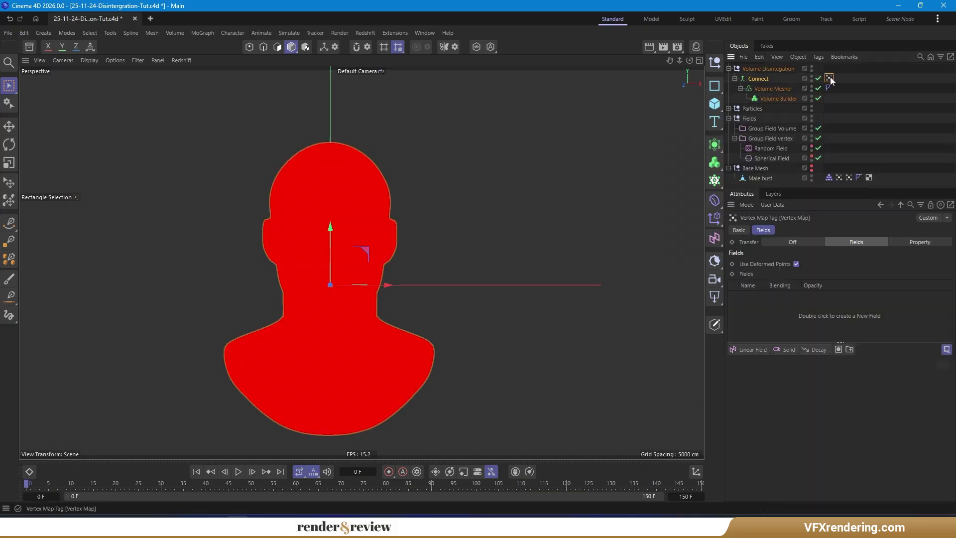
click(744, 231)
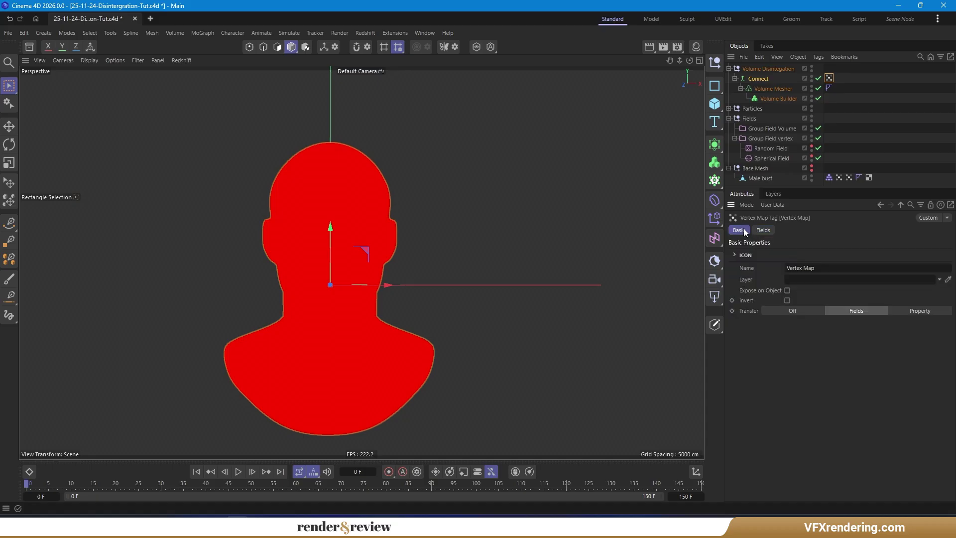
click(826, 265)
text(Displacer)
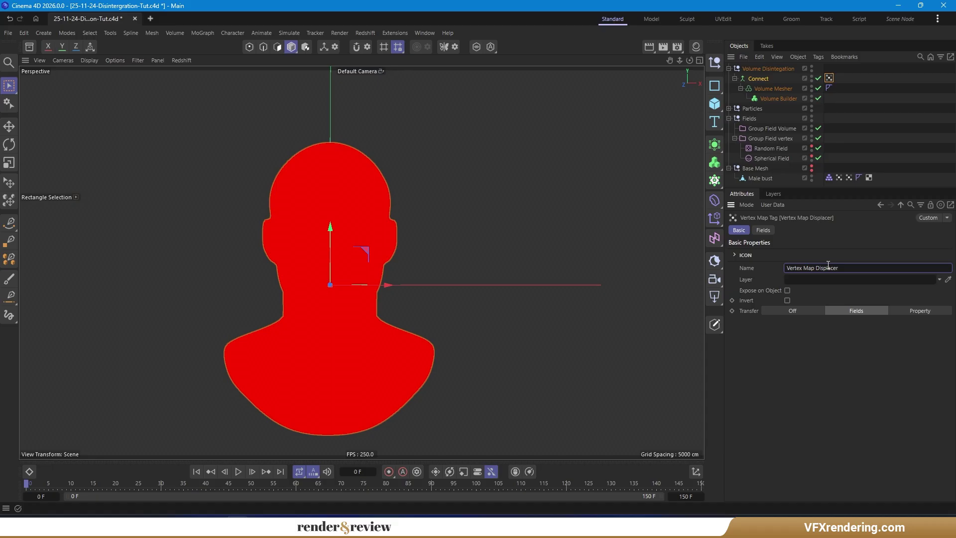
click(762, 230)
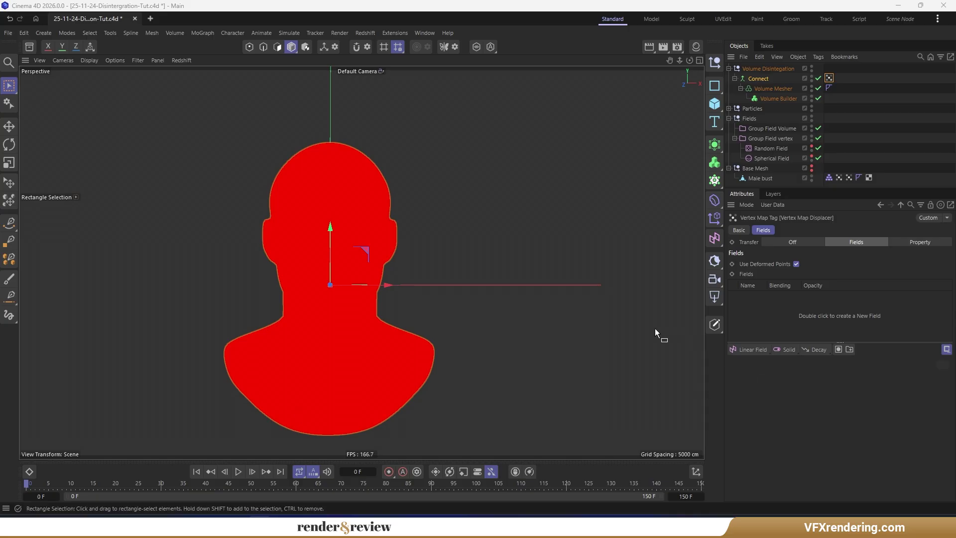
Add Vertex Map particles as a field layer in Average sampling mode
drag(829, 77, 779, 303)
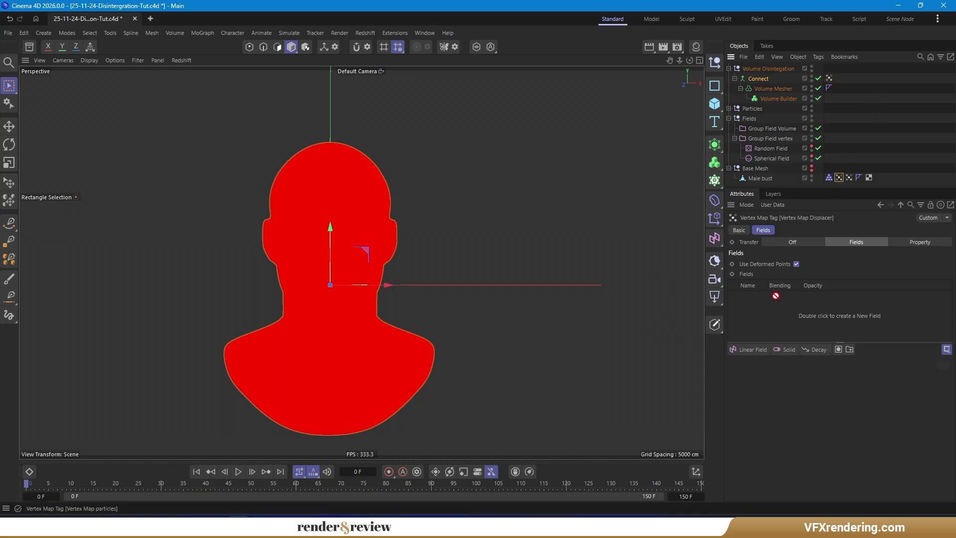
click(784, 297)
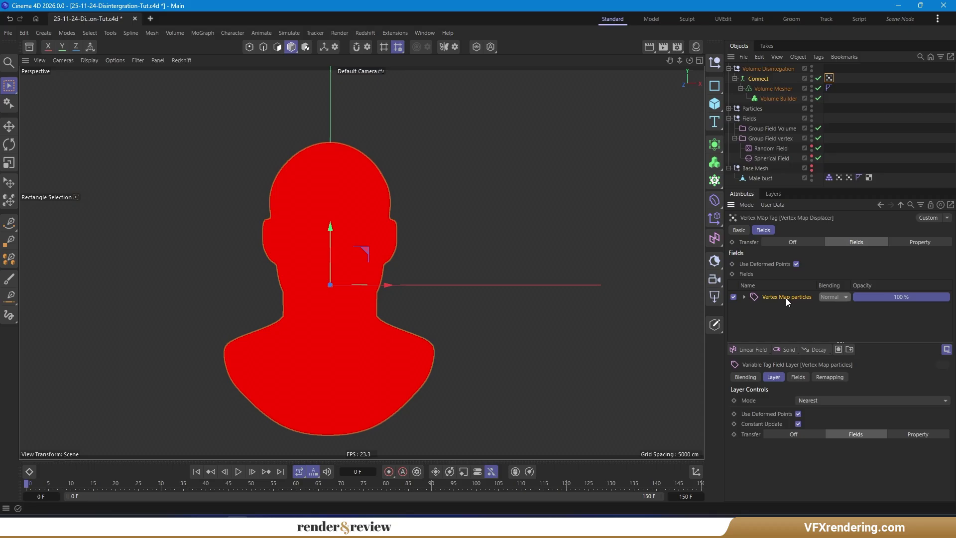
click(817, 402)
click(837, 460)
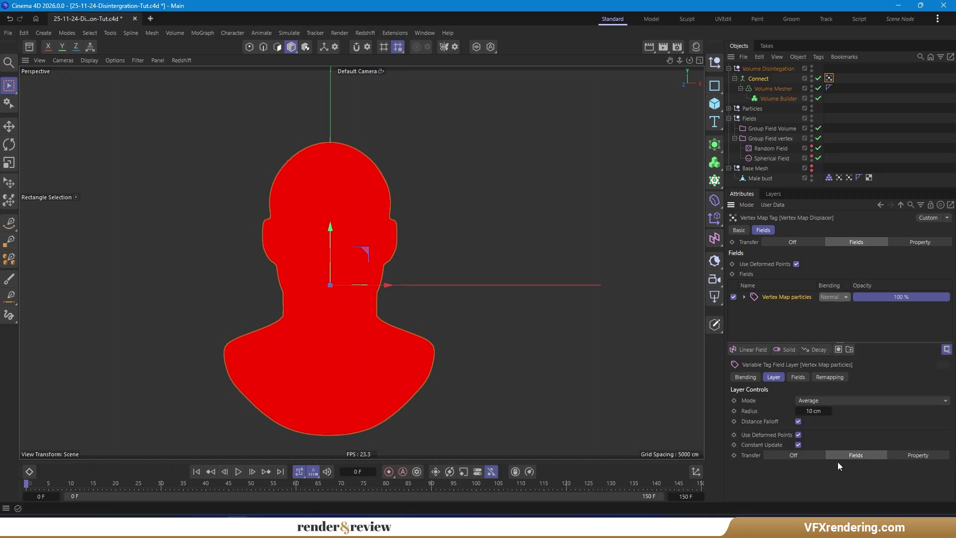
double_click(805, 410)
Add an Ease-Ease Curve modifier layer with its top point at X 0.2, then preview
click(819, 350)
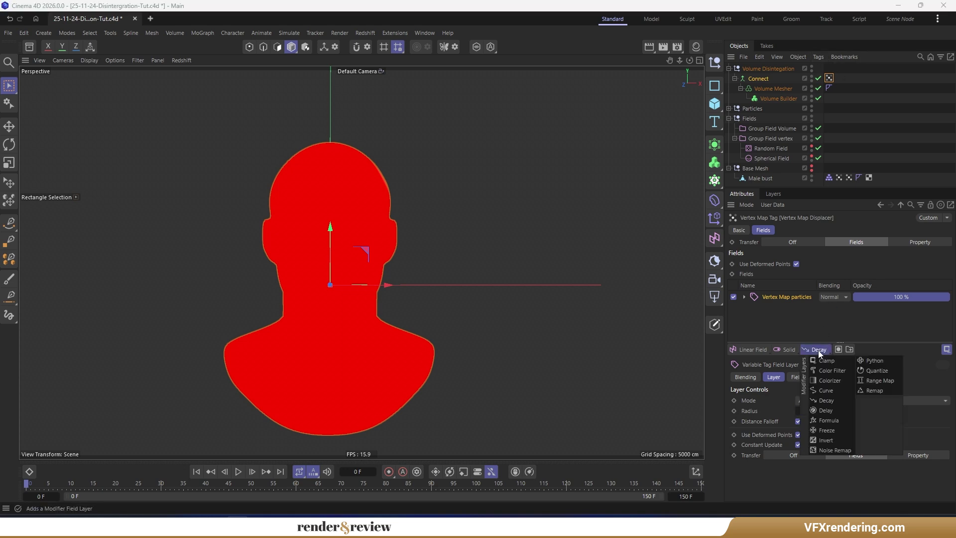
click(827, 391)
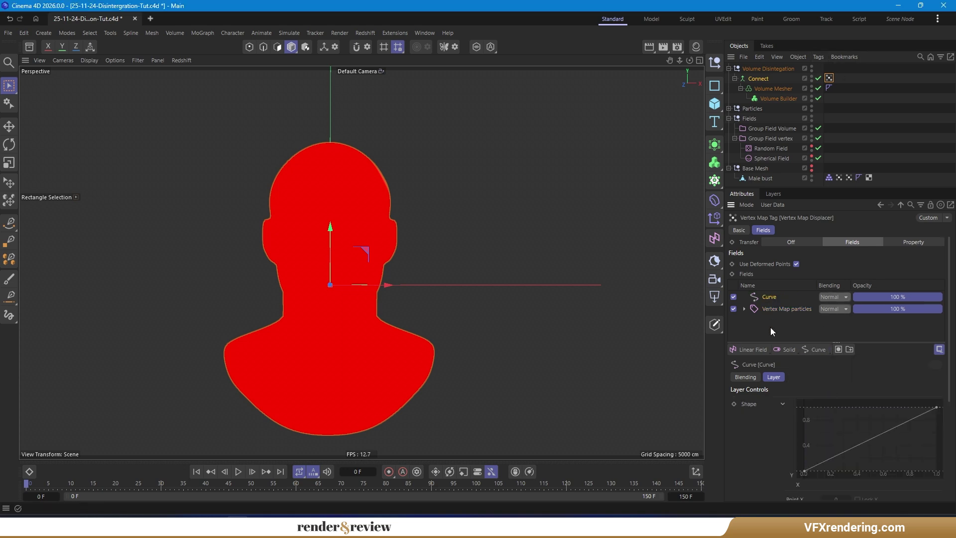
scroll(788, 470, down, 3)
scroll(781, 413, down, 3)
click(802, 449)
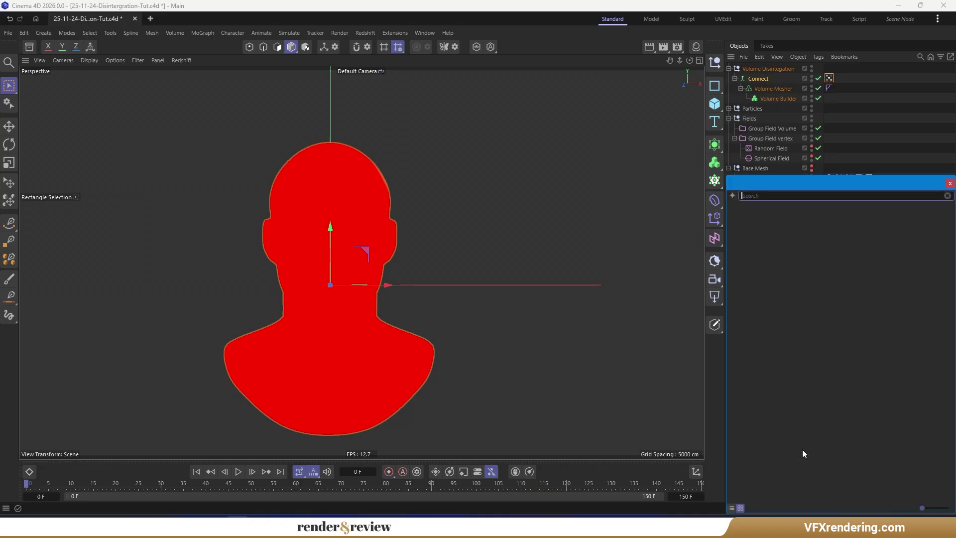
double_click(805, 228)
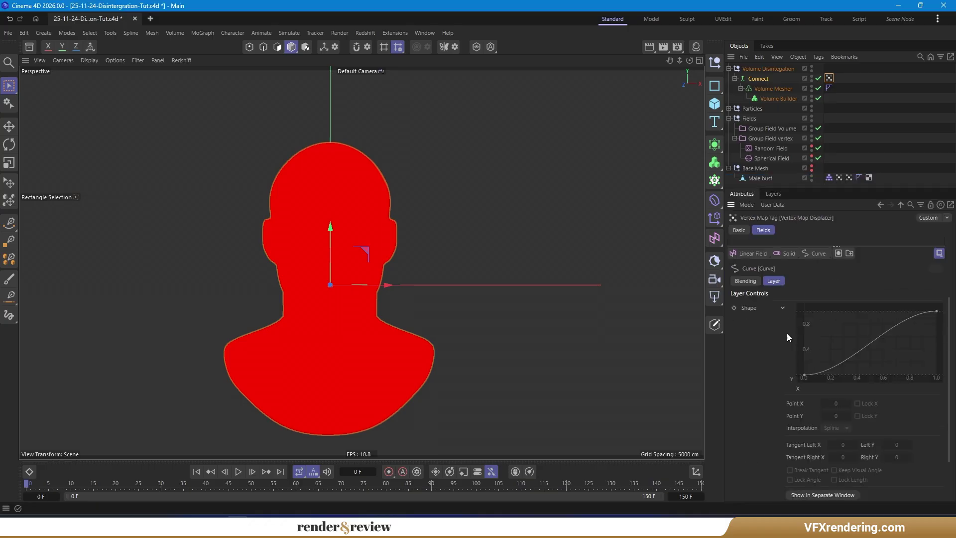
click(936, 312)
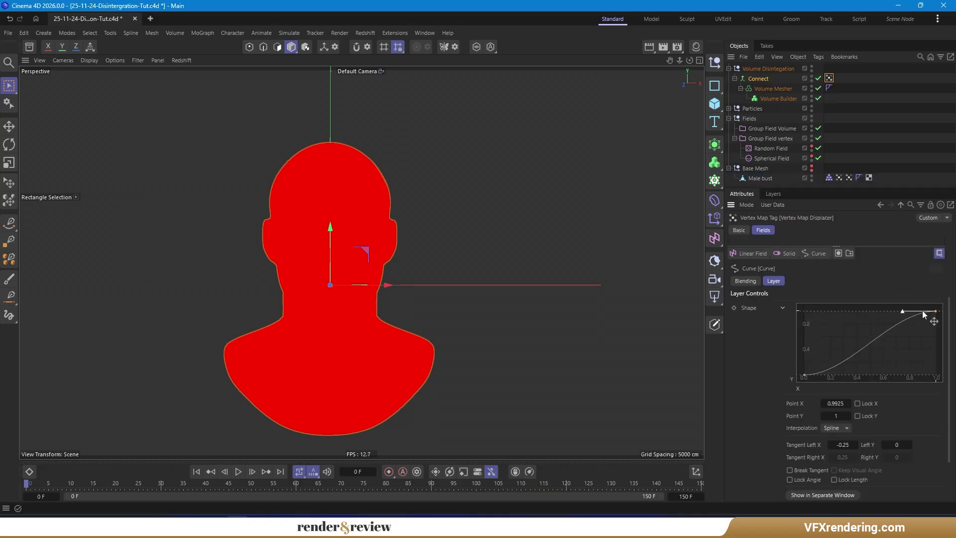
drag(936, 312, 825, 312)
double_click(837, 404)
text(0.2)
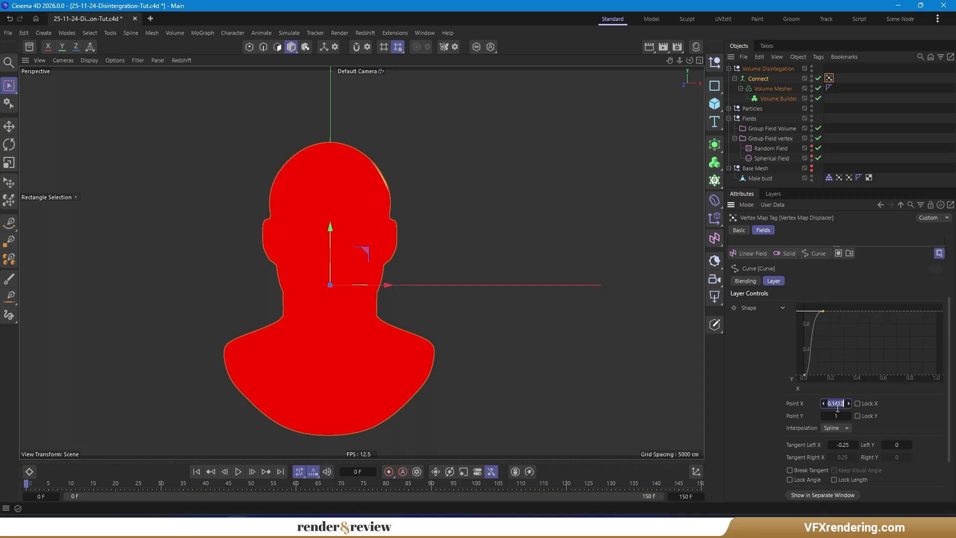
key(Return)
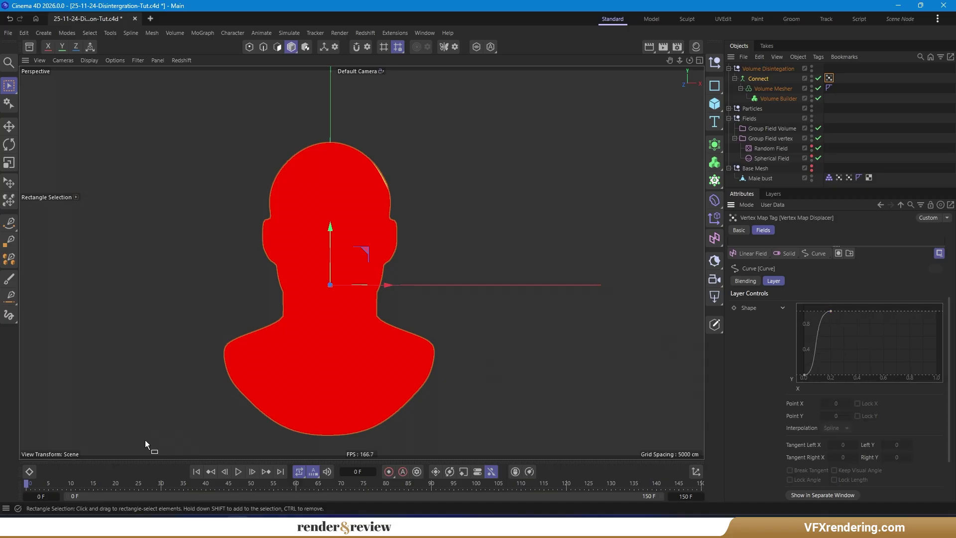
click(237, 473)
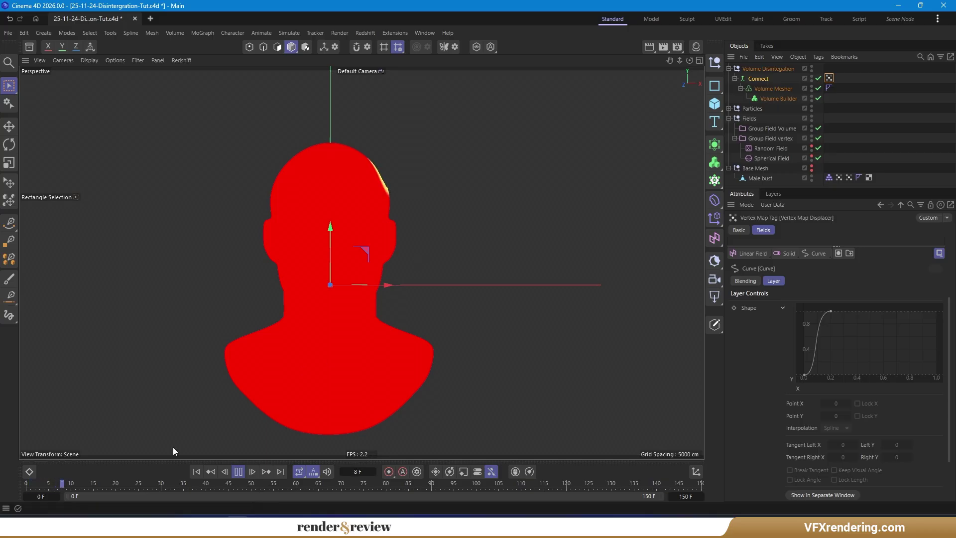
Stop the preview at frame 46 and rename the Connect object to Connect Displacer
mouse_move(371, 228)
alt+mouse_down()
mouse_move(356, 231)
mouse_move(372, 241)
alt+mouse_up()
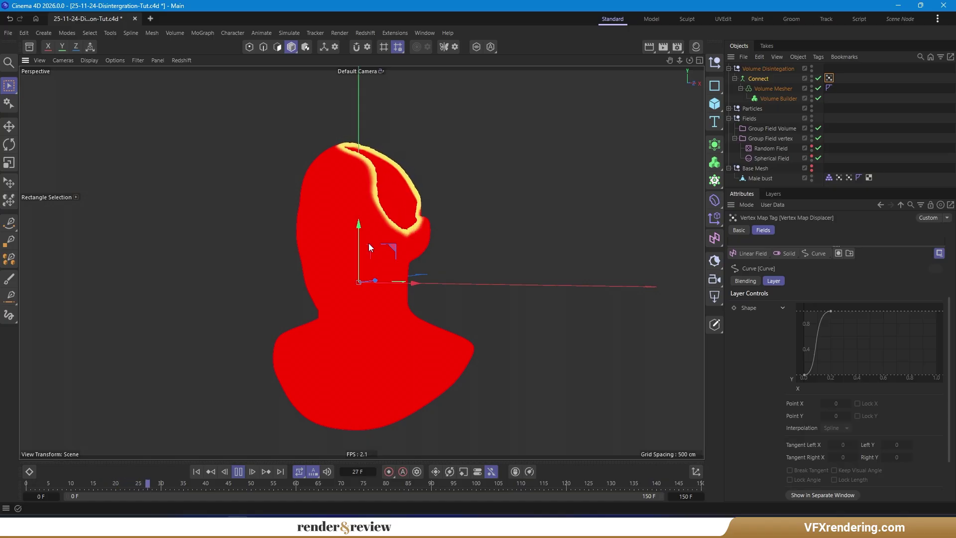
click(238, 473)
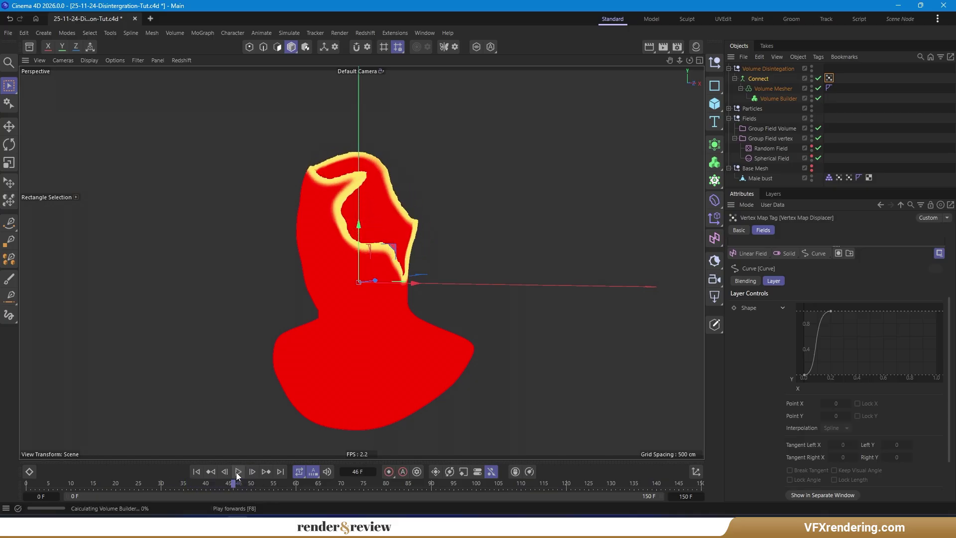
double_click(761, 79)
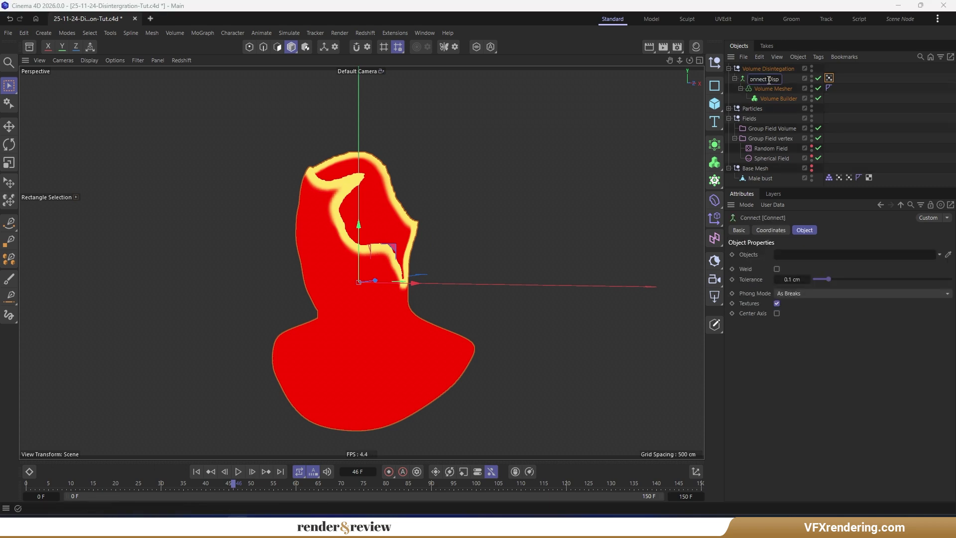
key(Return)
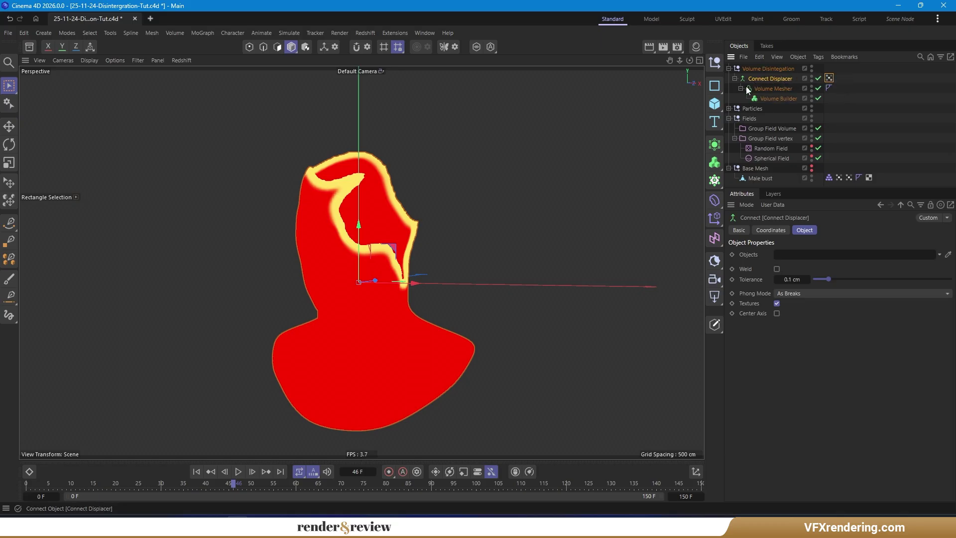
Add a Connect object named Connect Volume with a Displacer deformer under it
click(715, 144)
click(754, 233)
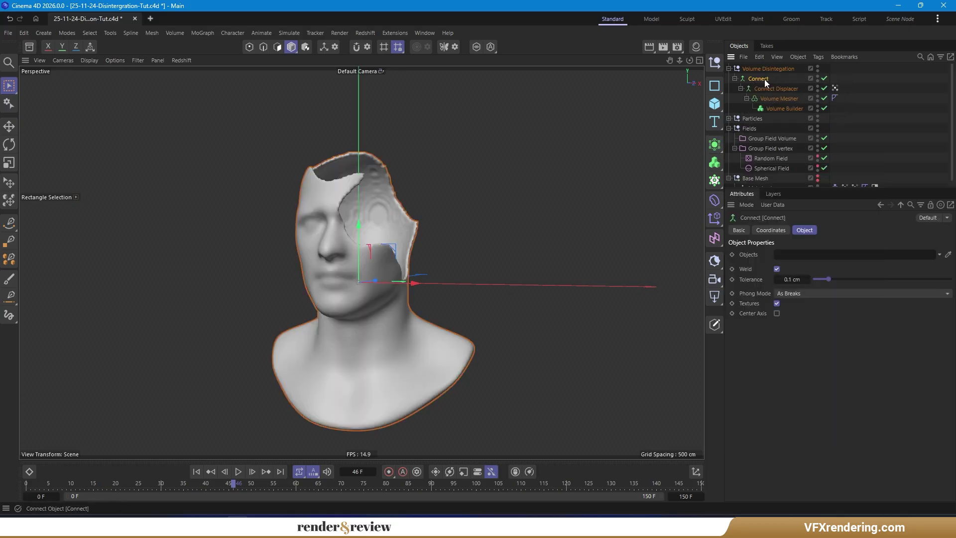
double_click(760, 79)
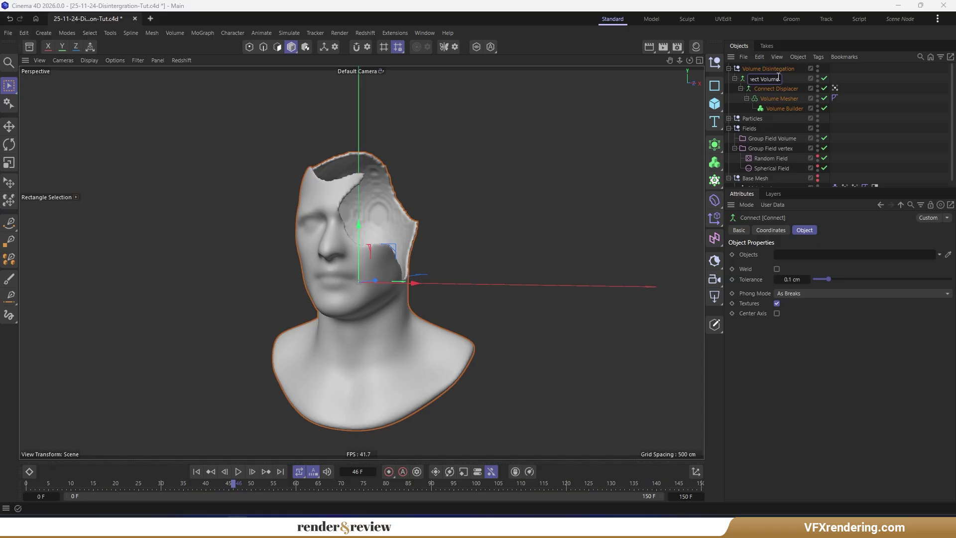
key(Return)
click(714, 200)
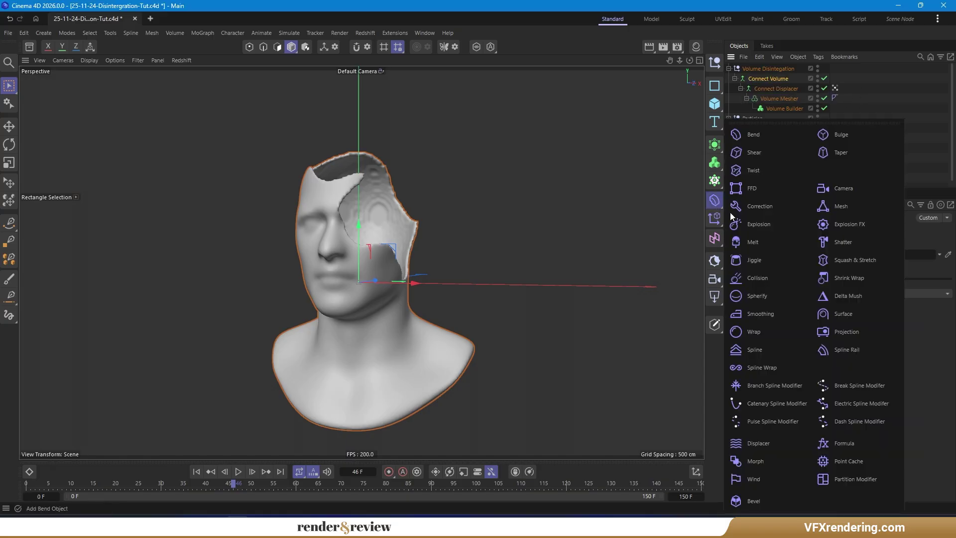
click(782, 441)
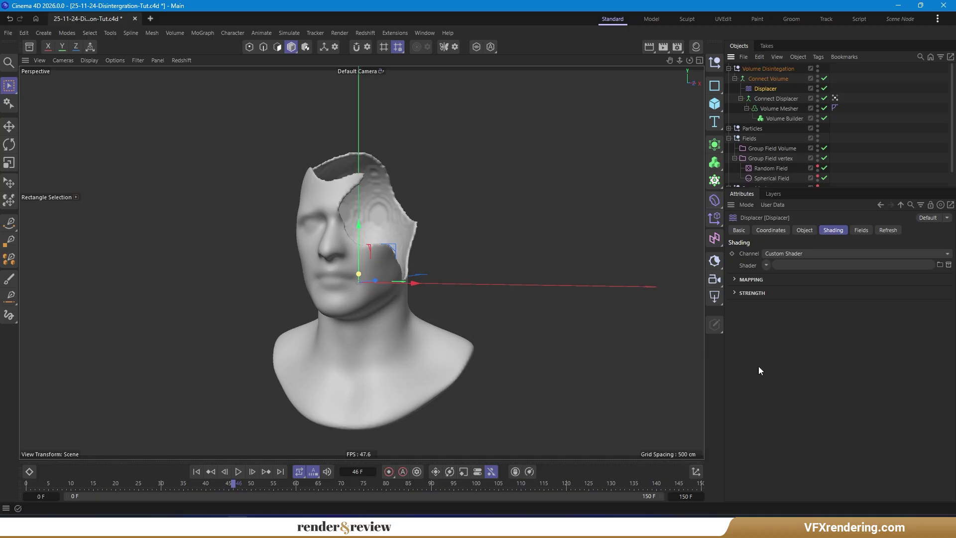
Set the Displacer's type to Intensity and its height to 5 cm
alt+drag(359, 269, 328, 267)
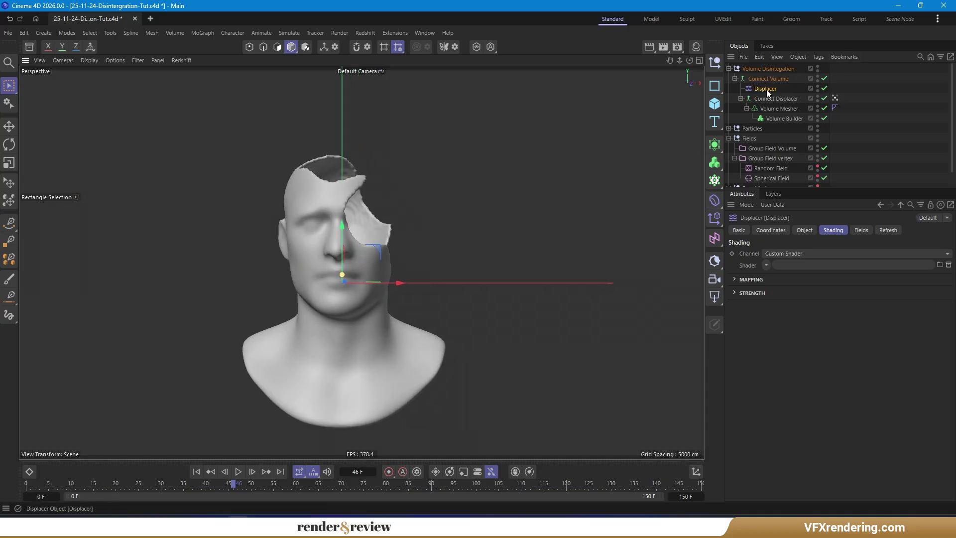
click(796, 228)
click(797, 291)
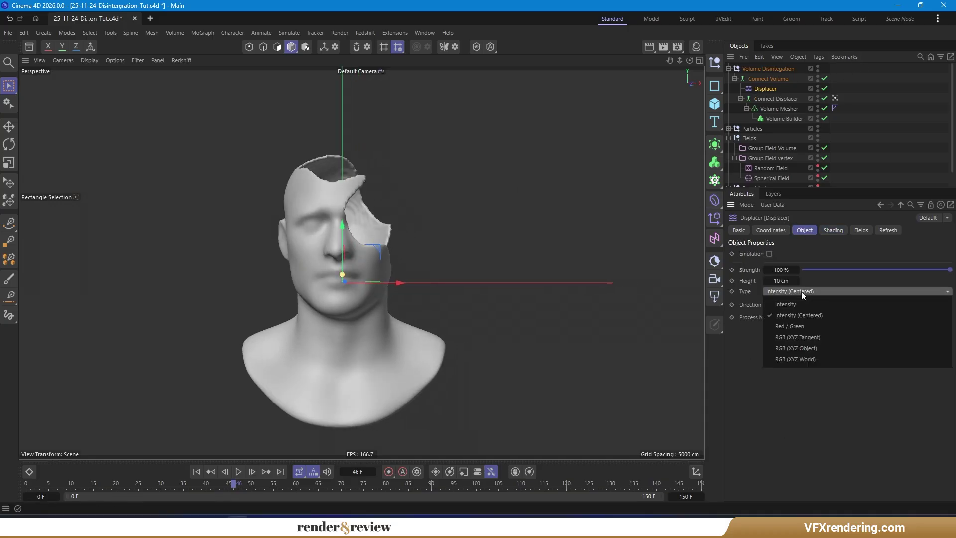
click(793, 305)
click(780, 281)
text(5)
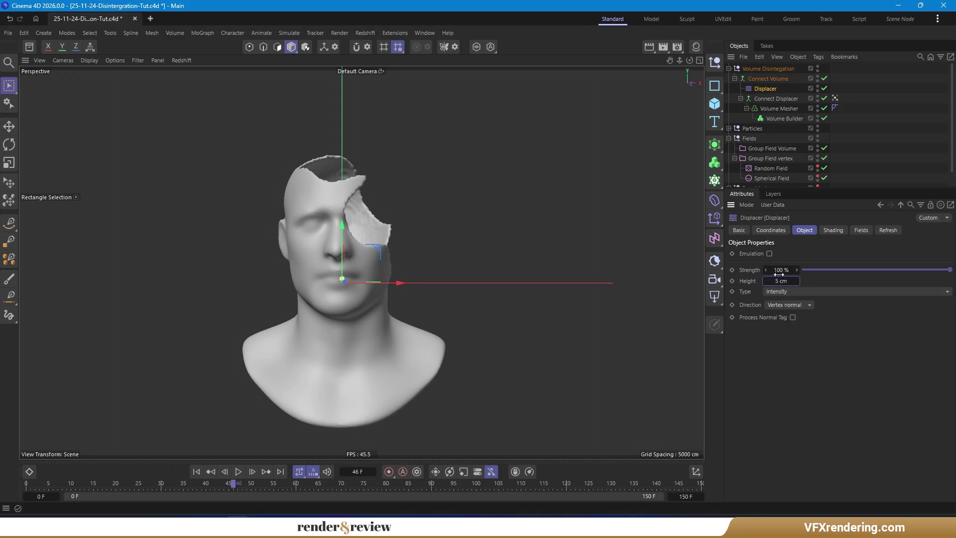
click(825, 230)
Give the Displacer a Noise shader at 75% scale, masked by the Vertex Map Displacer field
click(766, 265)
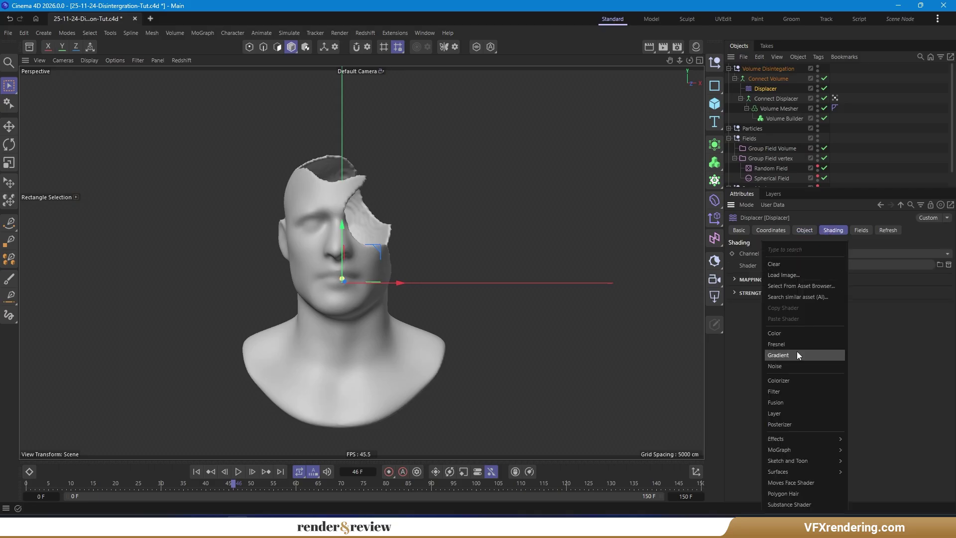
click(791, 365)
click(775, 282)
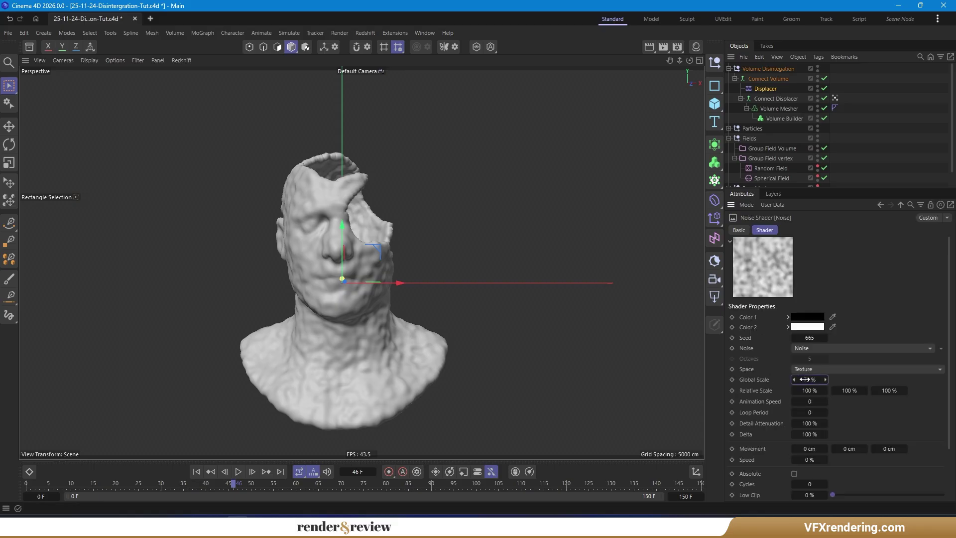
drag(805, 379, 817, 379)
click(901, 205)
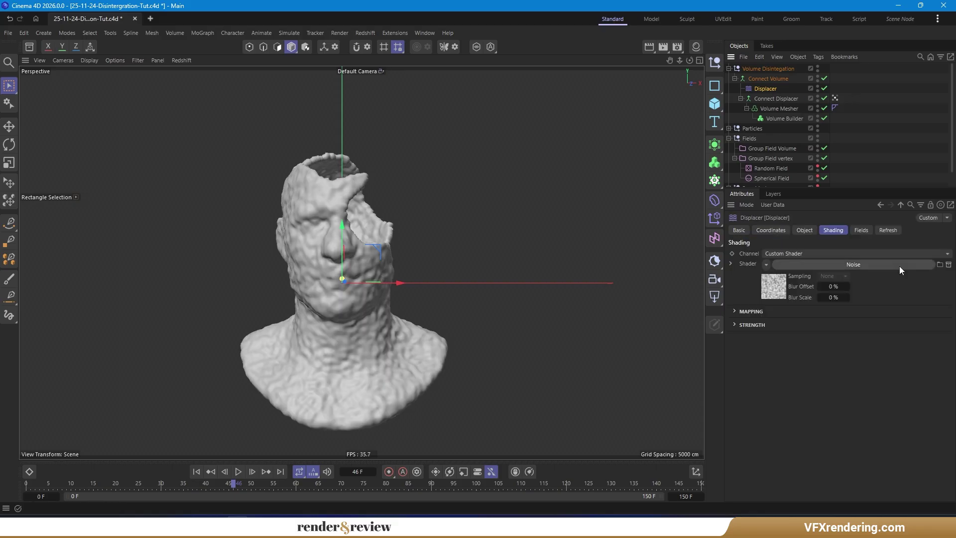
click(860, 230)
drag(834, 98, 749, 280)
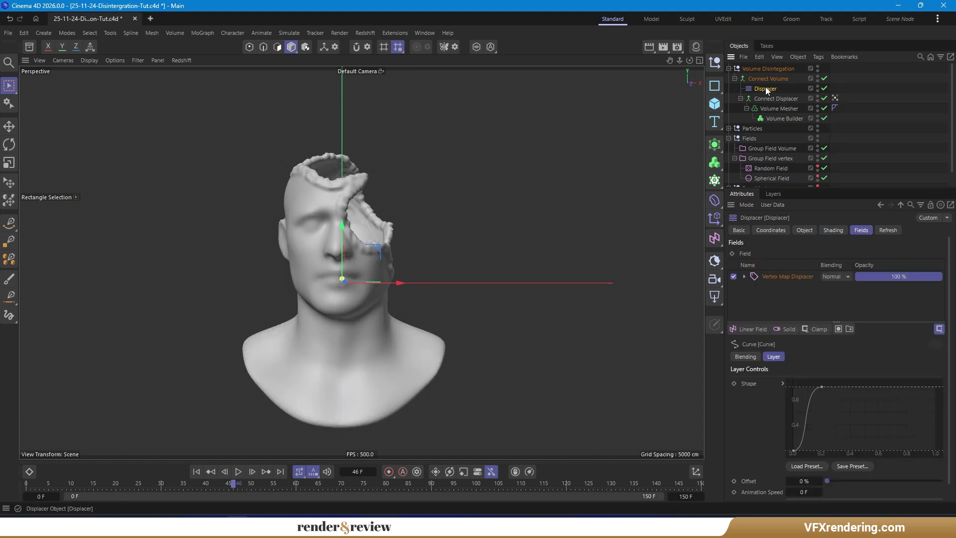
Set the Noise shader's Brightness to -20% and Contrast to 40%
click(827, 231)
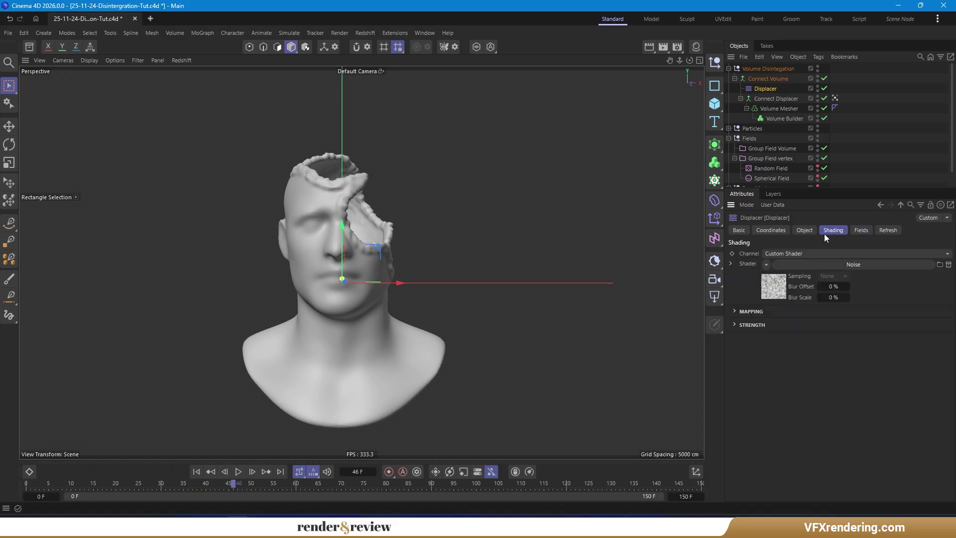
click(777, 289)
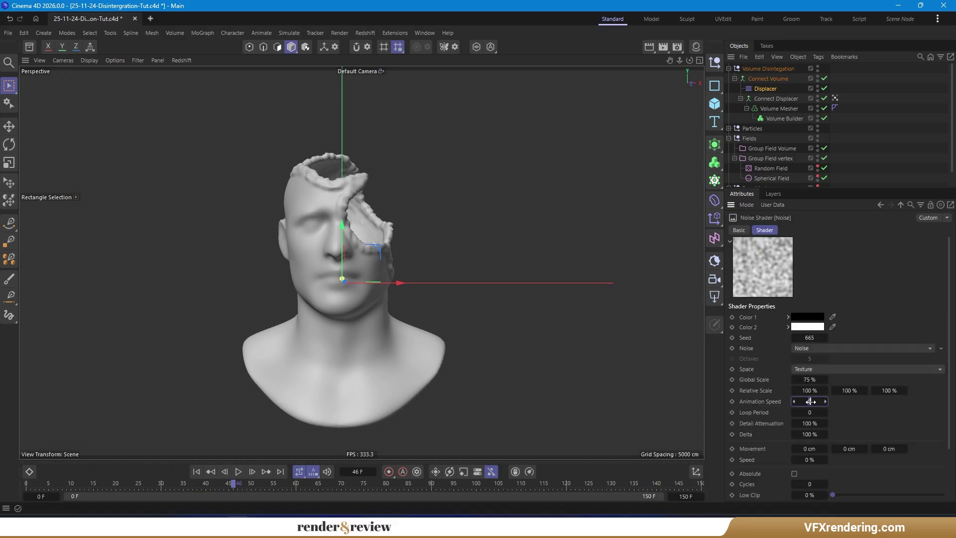
click(807, 448)
scroll(797, 450, down, 3)
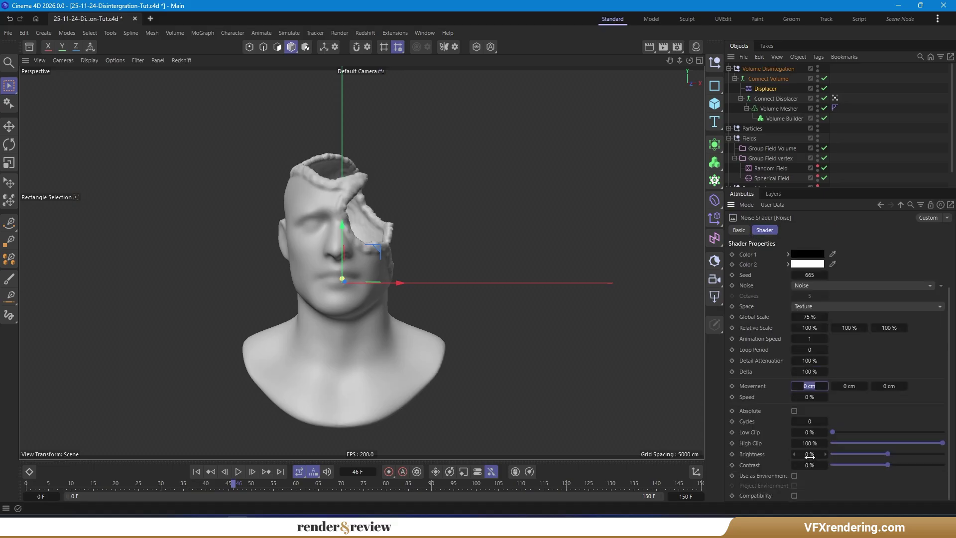
click(809, 454)
text(-20)
key(Return)
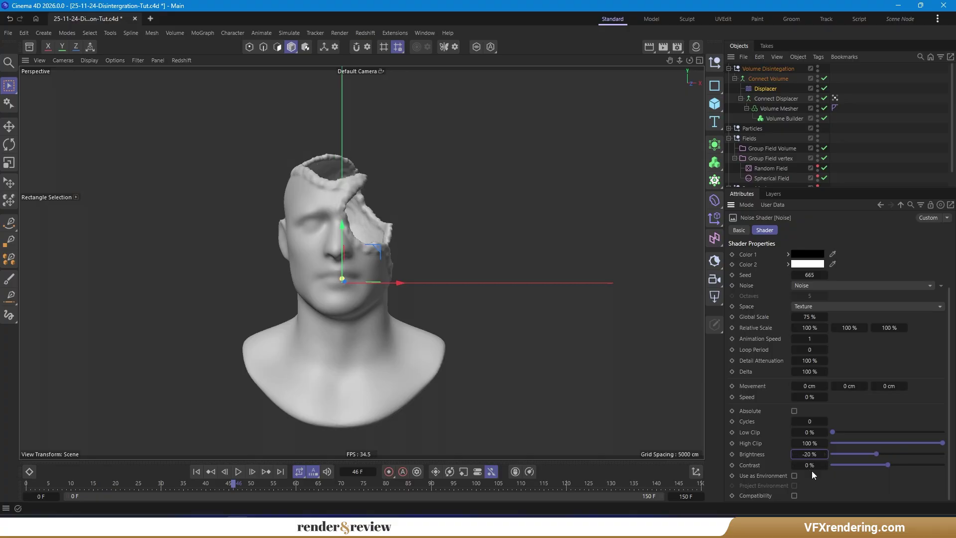
click(811, 464)
text(0)
key(Return)
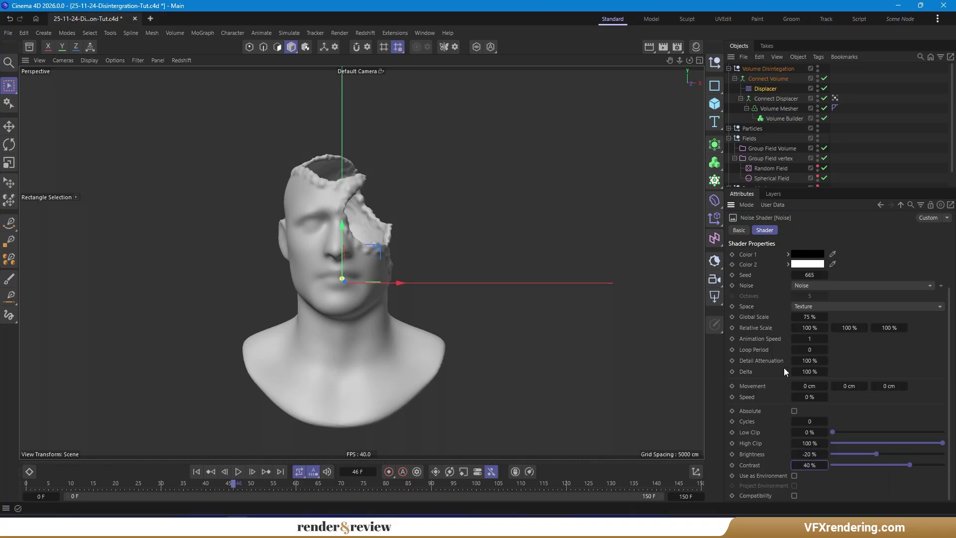
click(196, 471)
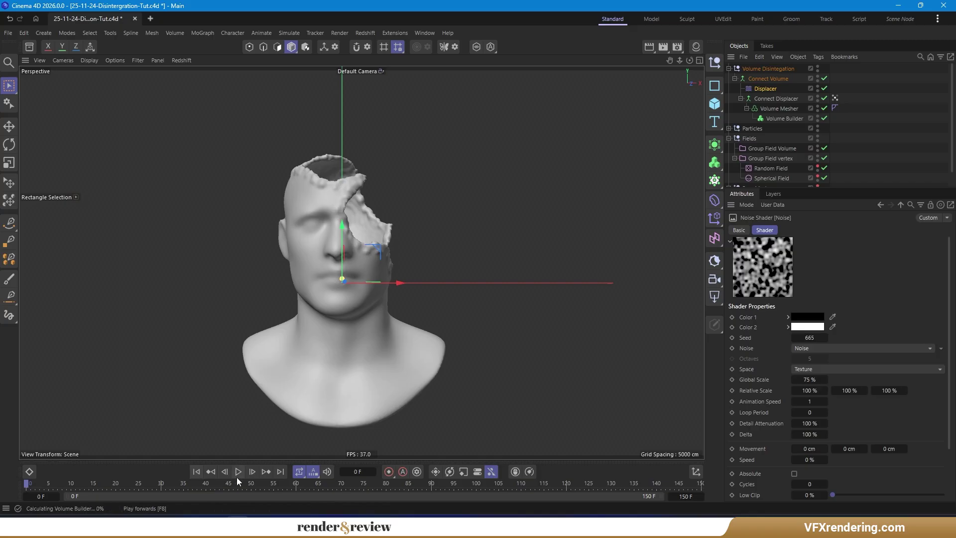
mouse_move(353, 222)
alt+mouse_down()
mouse_move(239, 237)
mouse_move(270, 246)
alt+mouse_up()
click(238, 471)
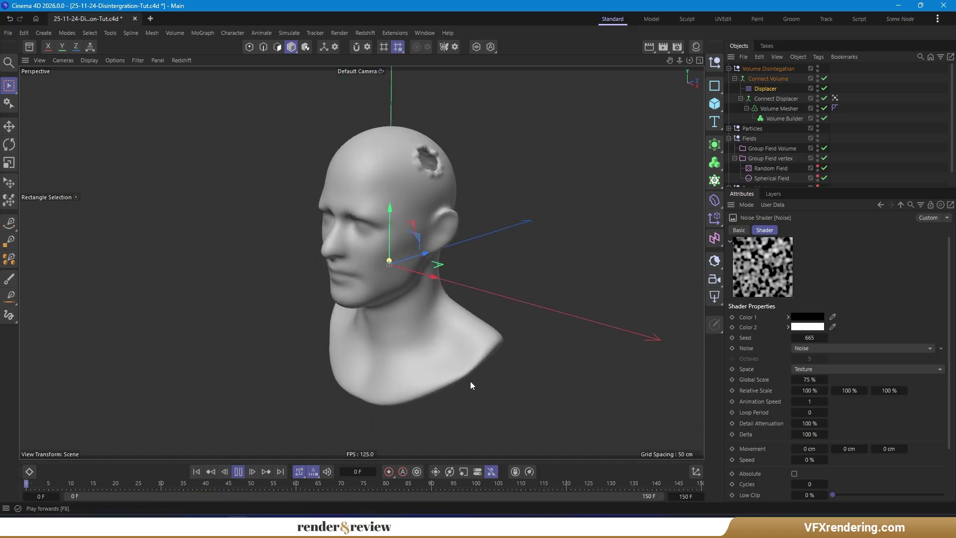
click(853, 164)
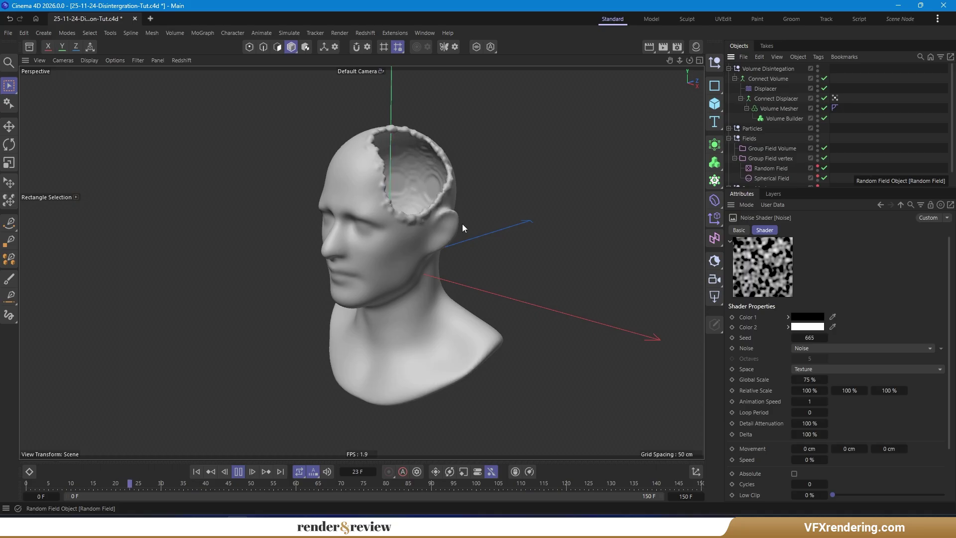
mouse_move(324, 280)
alt+mouse_down()
mouse_move(411, 255)
mouse_move(363, 267)
alt+mouse_up()
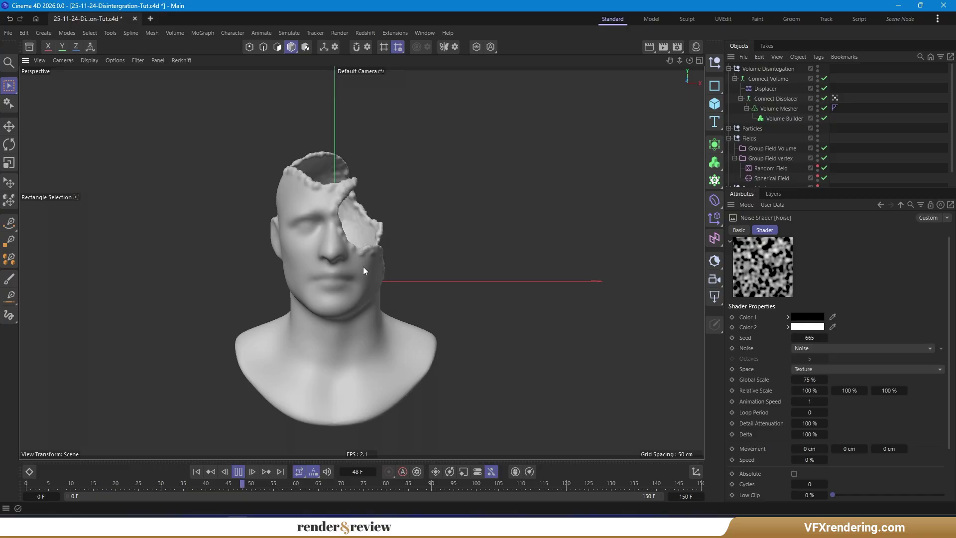
click(834, 98)
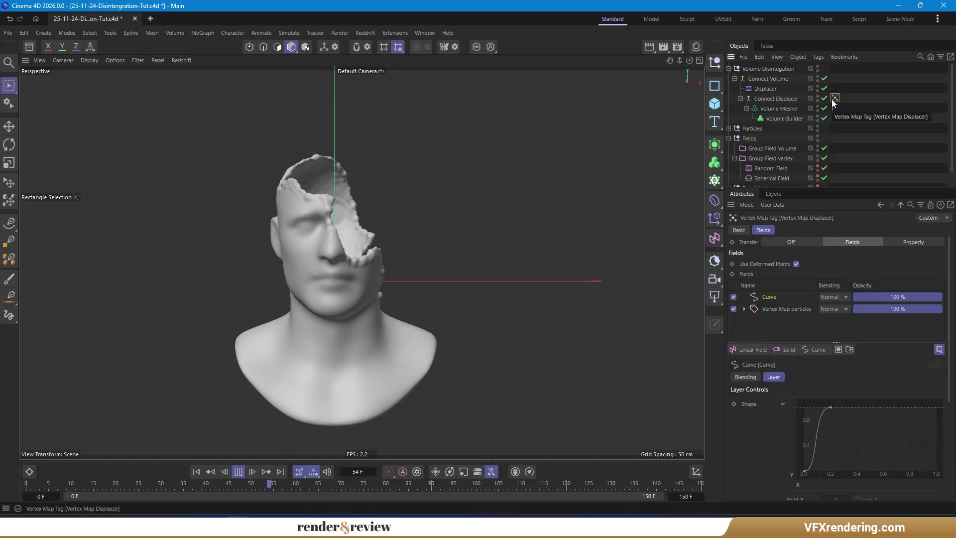
click(863, 144)
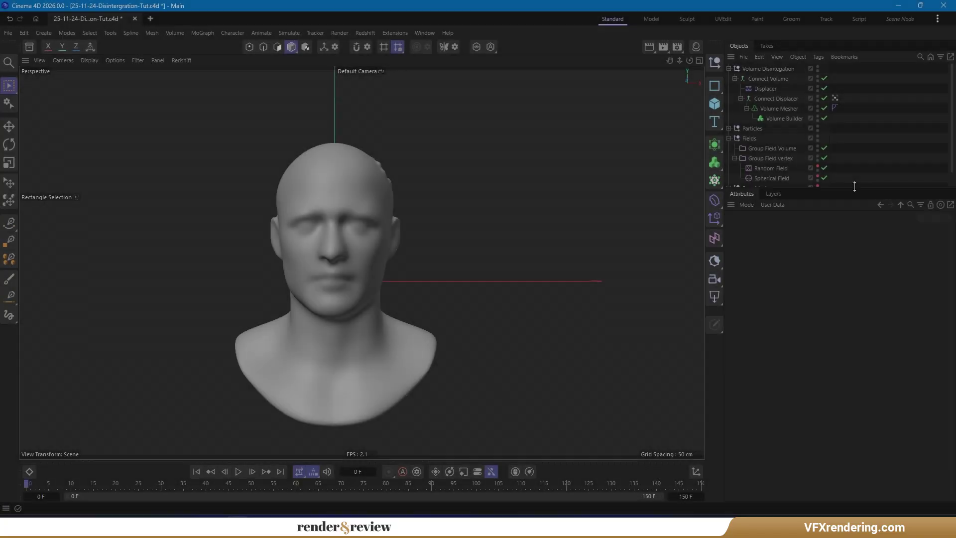
drag(854, 186, 854, 215)
Move the Collider tag from Male bust onto Connect Volume and expand the Particles group
click(834, 197)
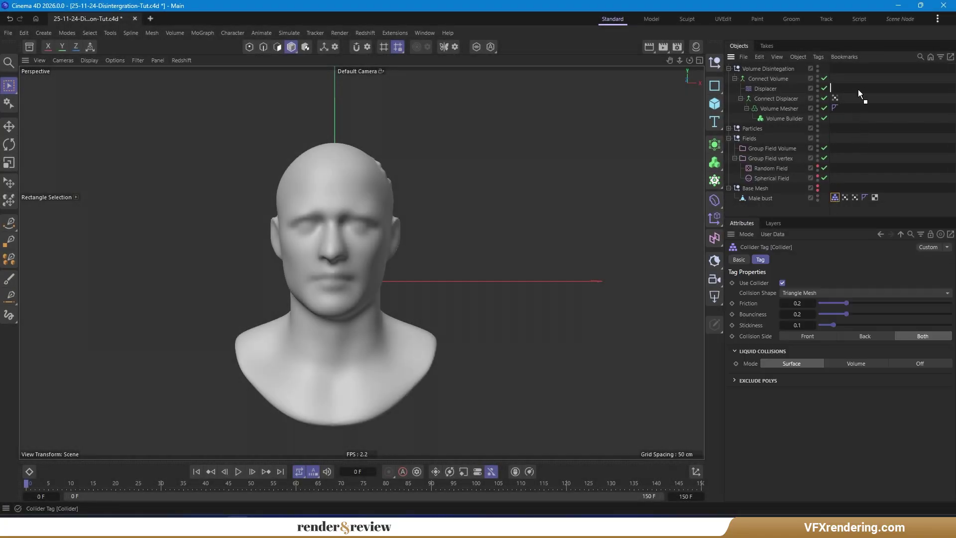
drag(858, 89, 855, 82)
click(729, 128)
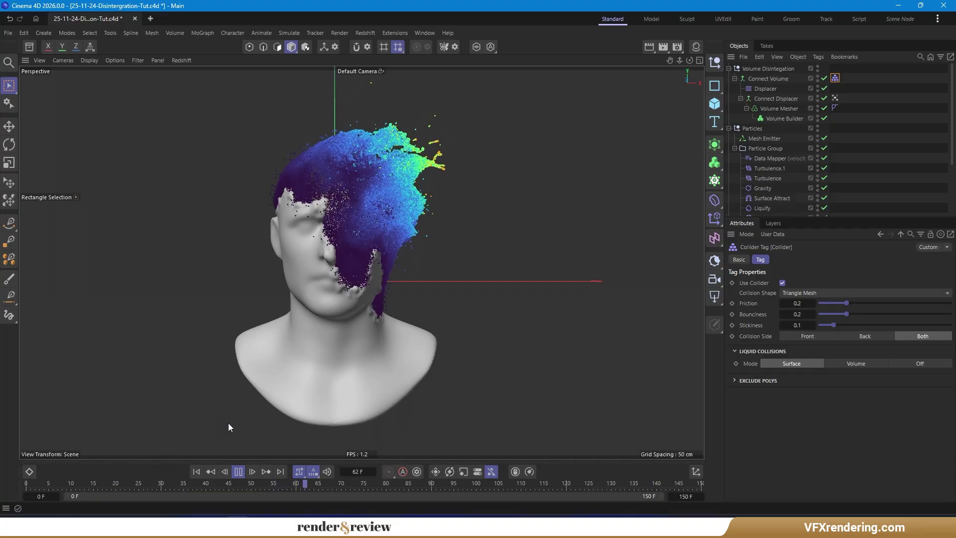
click(238, 471)
click(204, 470)
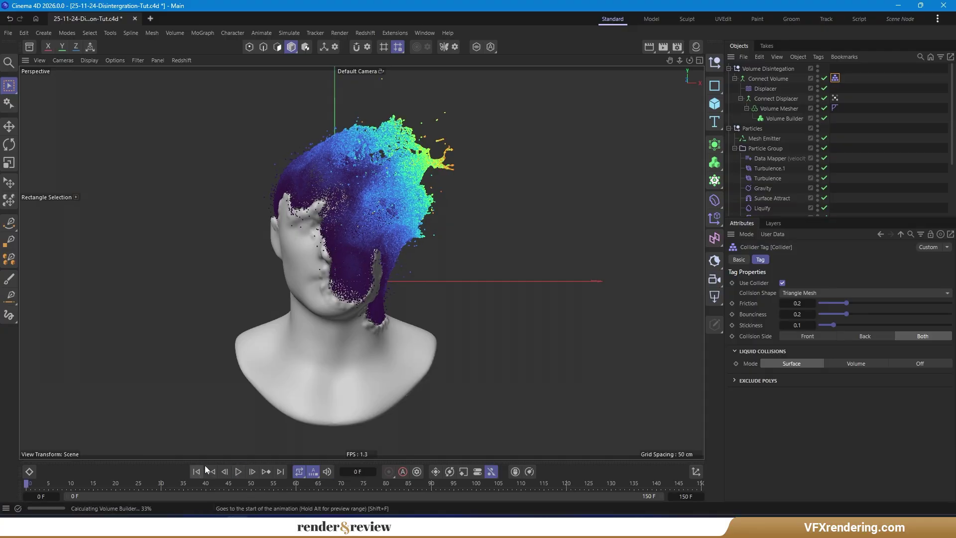
click(776, 189)
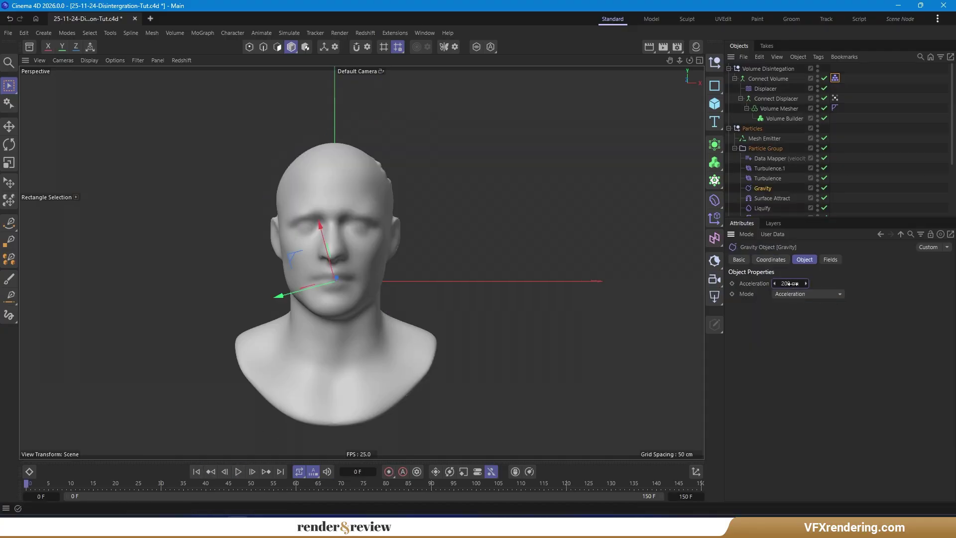
click(233, 416)
alt+middle_drag(309, 308, 327, 300)
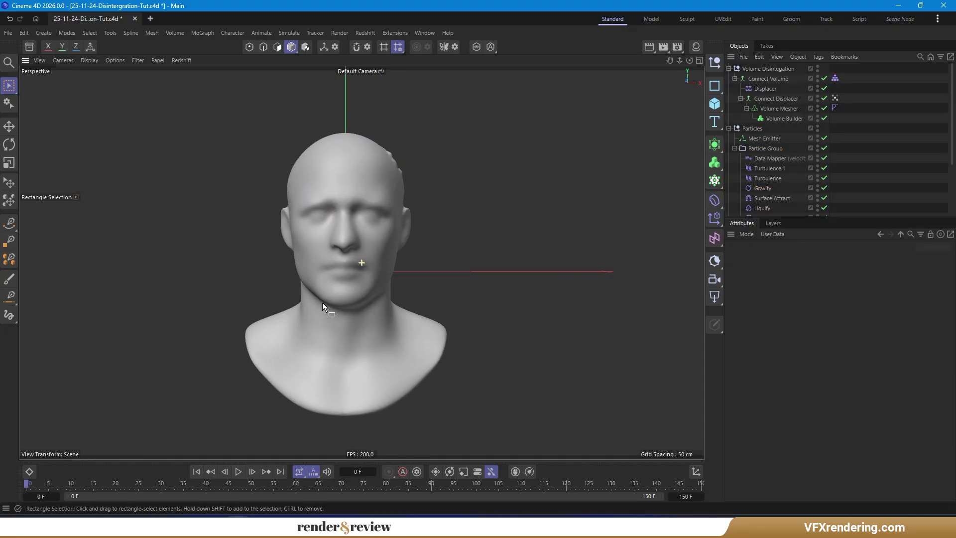
click(237, 471)
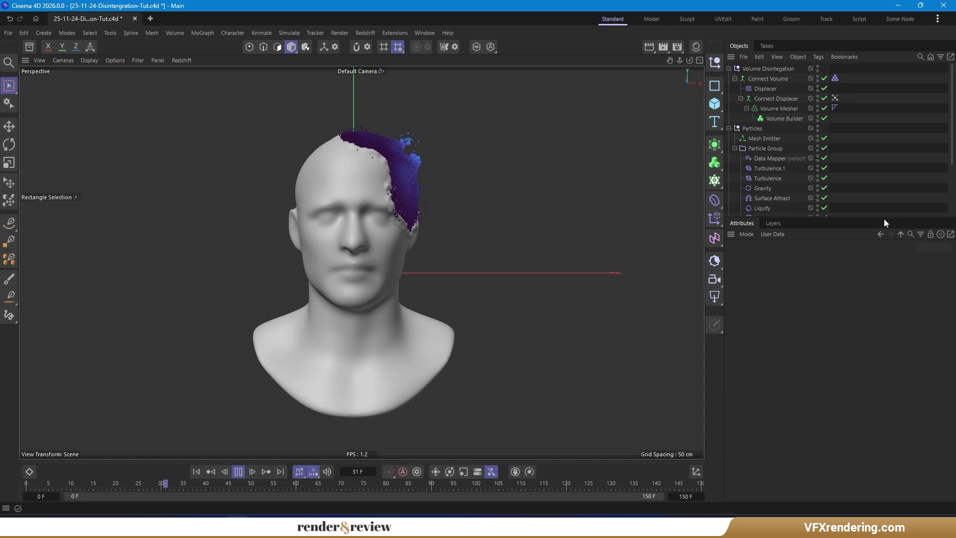
drag(859, 217, 856, 233)
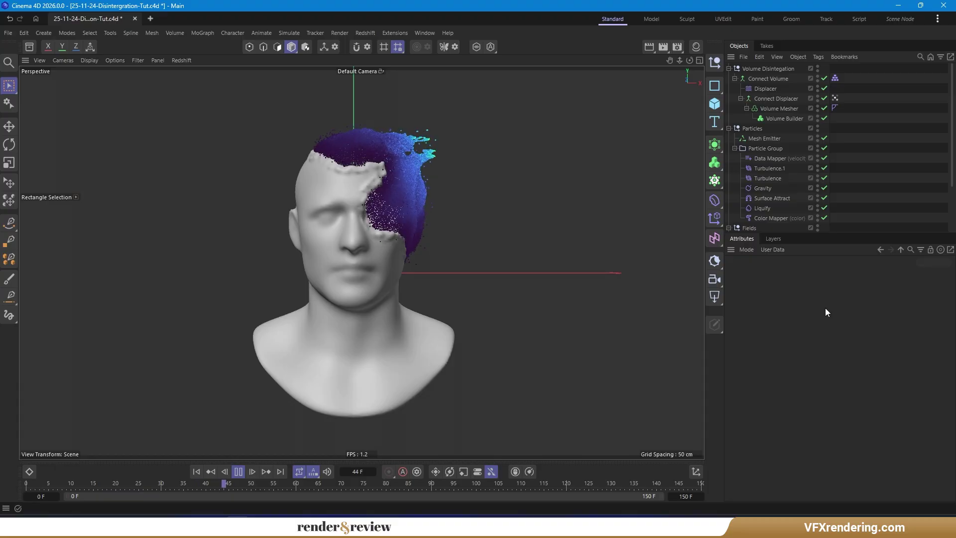
click(835, 78)
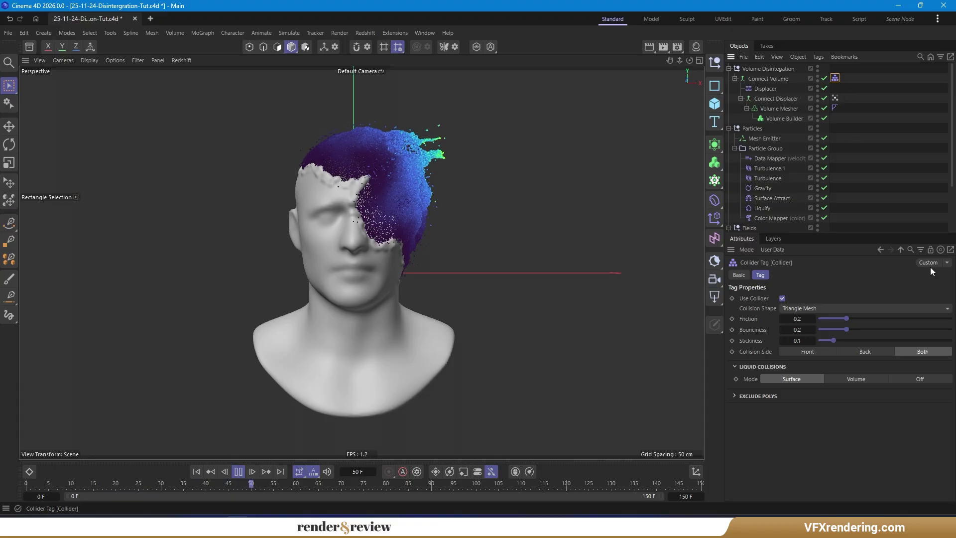
click(876, 209)
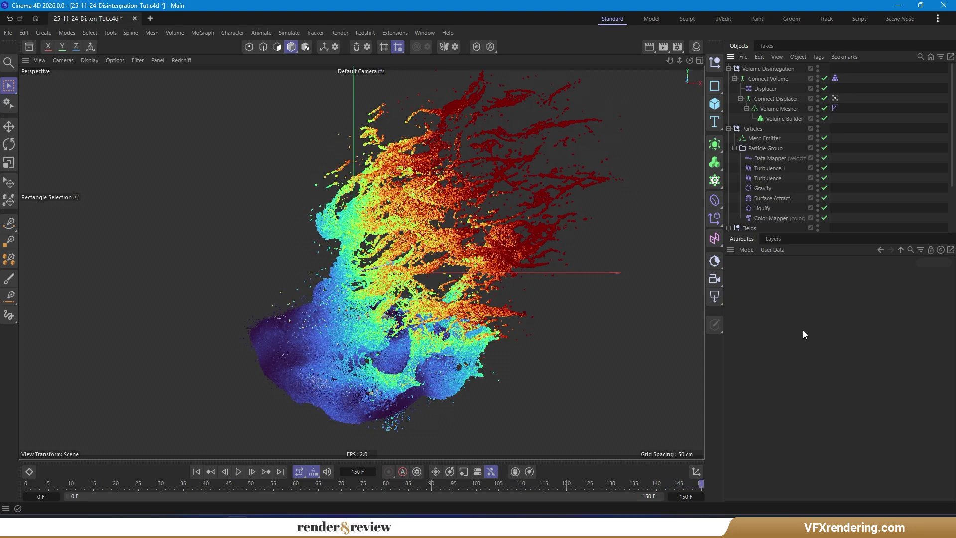
click(199, 470)
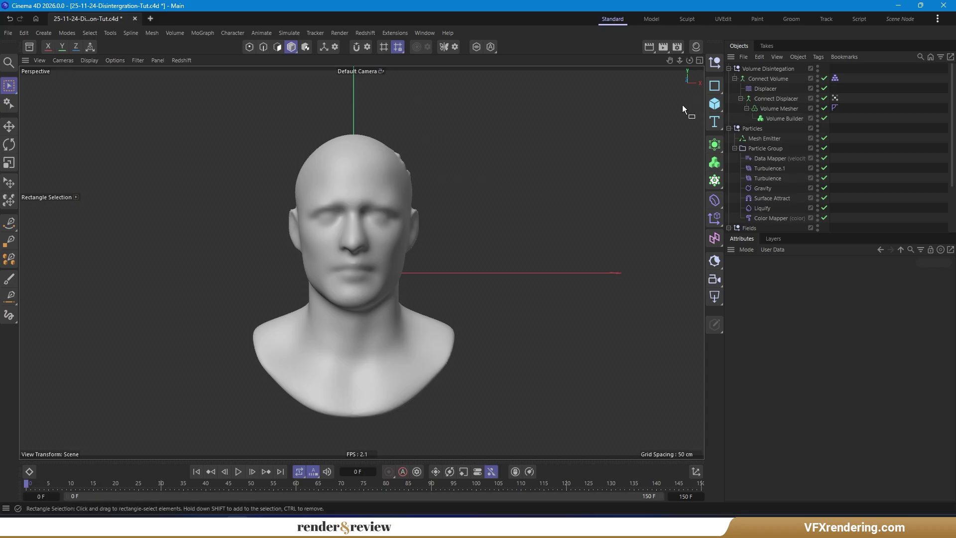
Review the Particle Group's cache settings, then collapse the group
click(765, 148)
click(826, 275)
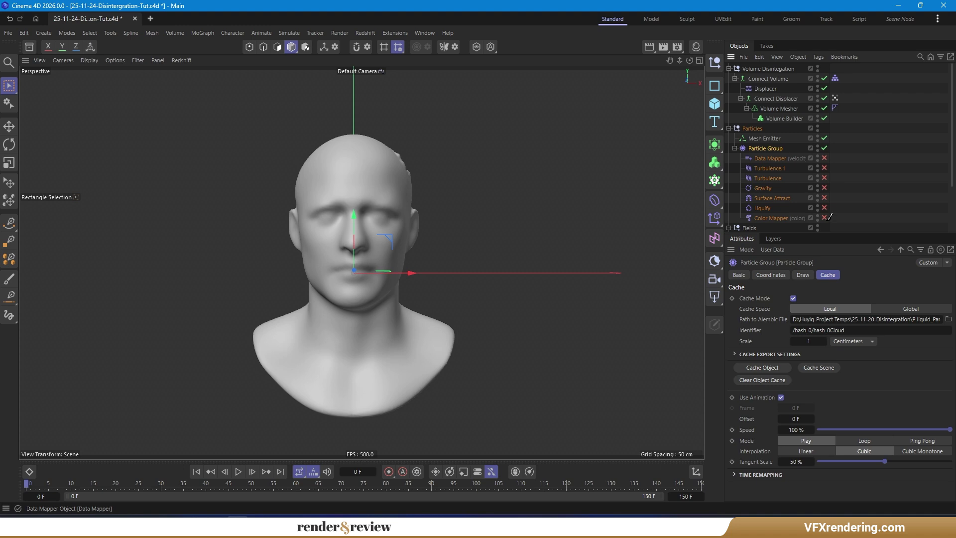
click(734, 147)
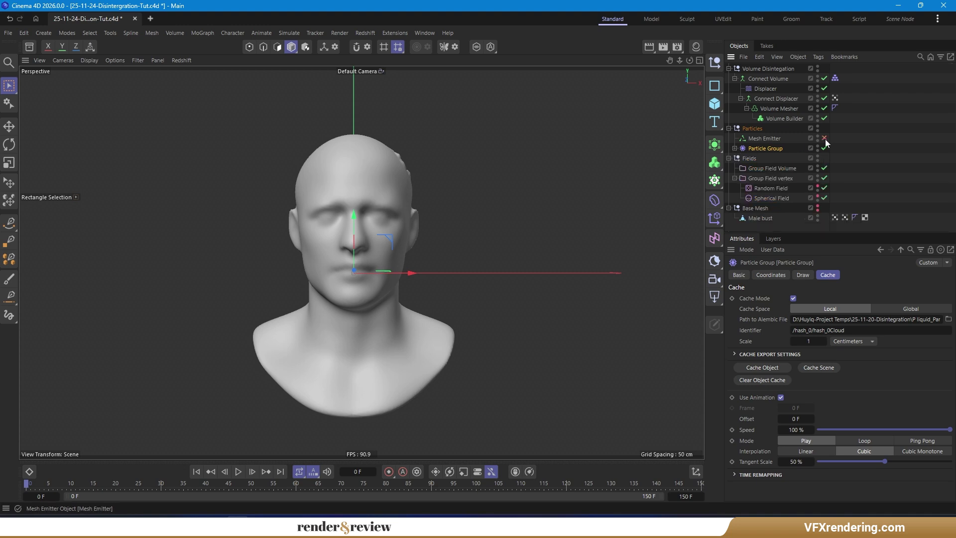
Bake Connect Volume as an Alembic object and collapse its hierarchy
click(765, 69)
click(778, 79)
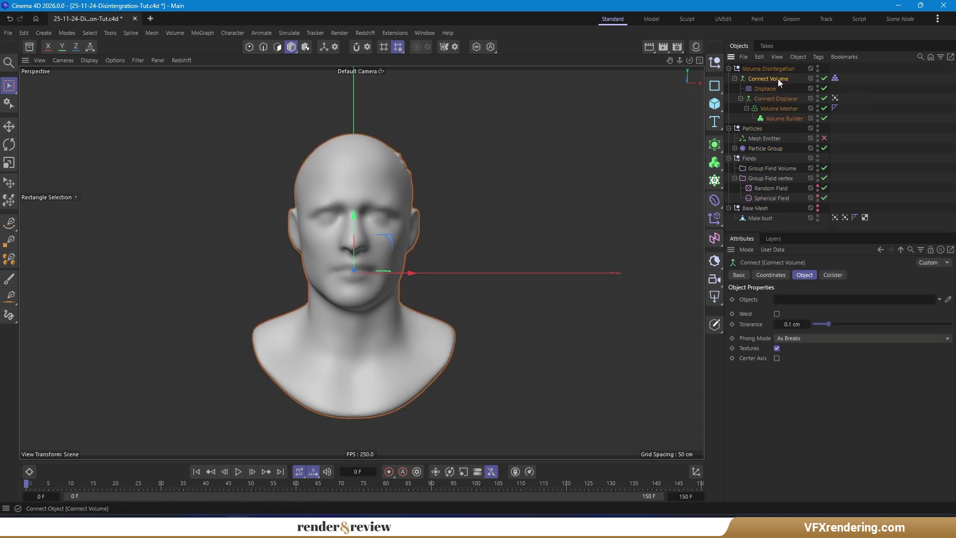
right_click(778, 78)
click(825, 335)
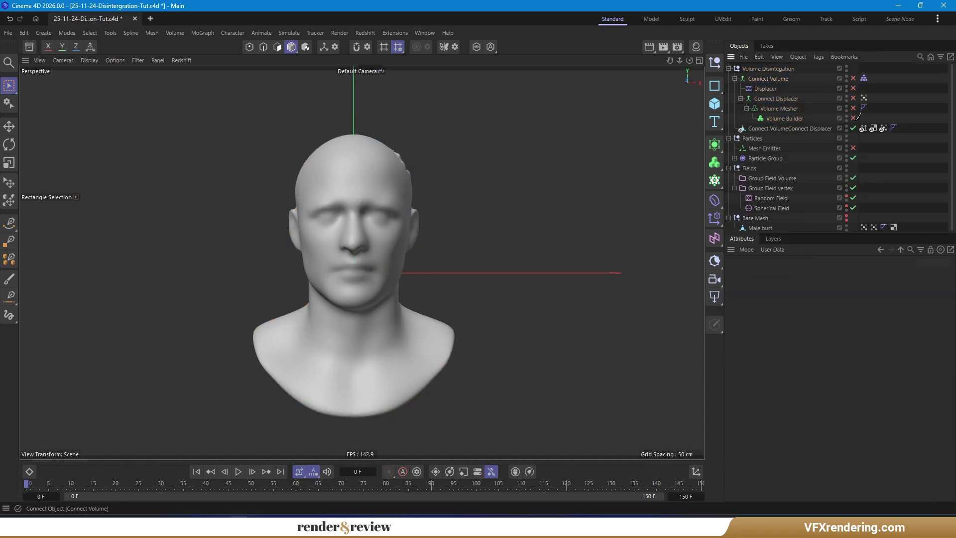
click(735, 78)
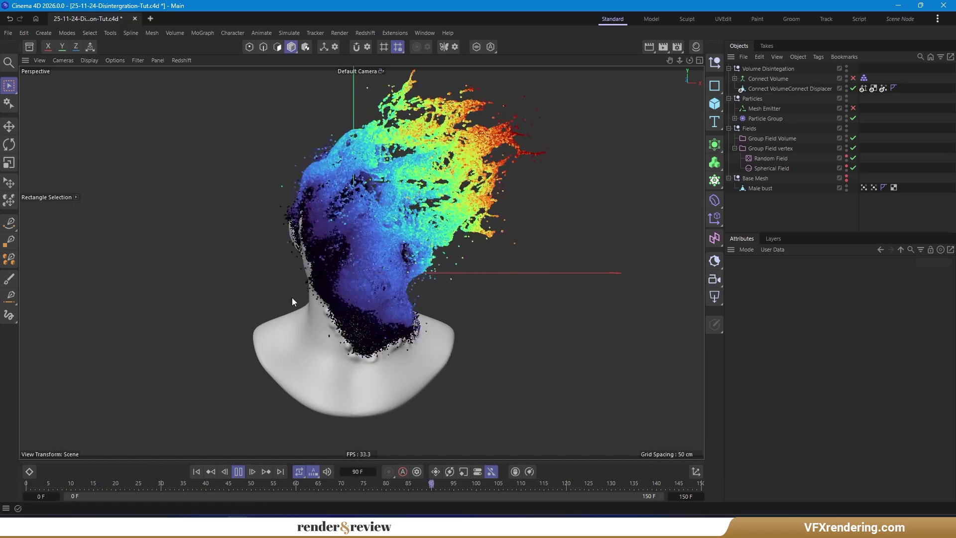
mouse_move(292, 298)
alt+mouse_down()
mouse_move(412, 288)
mouse_move(250, 279)
alt+mouse_up()
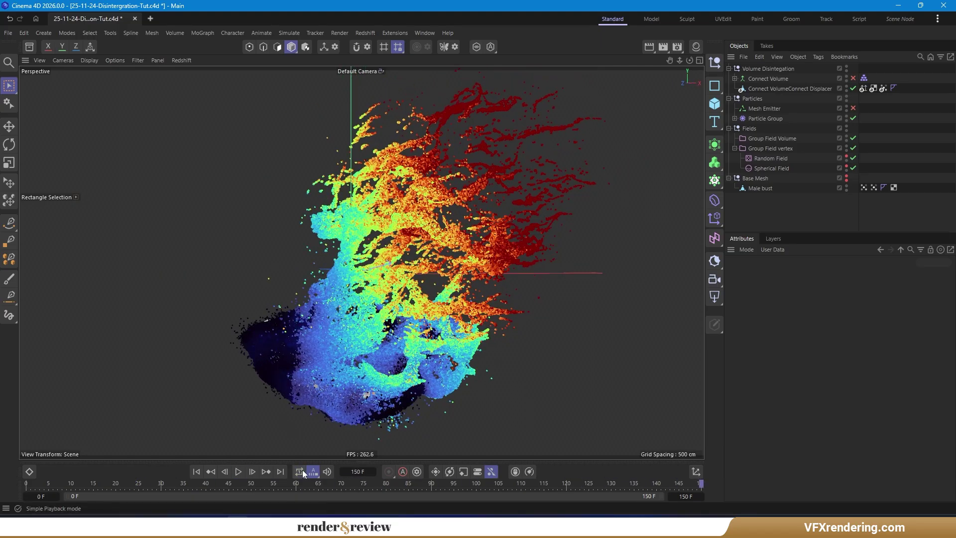
key(F8)
mouse_move(356, 277)
alt+mouse_down()
mouse_move(301, 299)
mouse_move(482, 302)
mouse_move(369, 289)
alt+mouse_up()
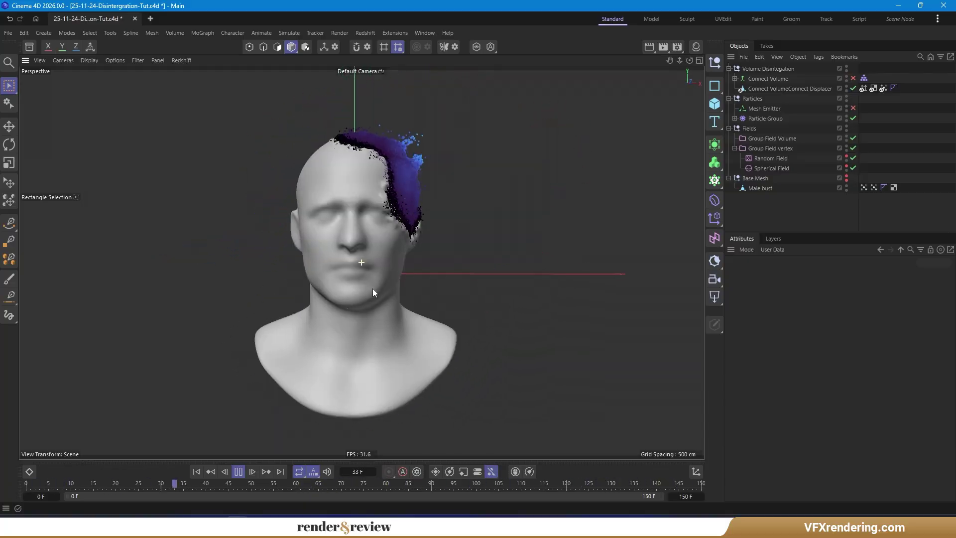